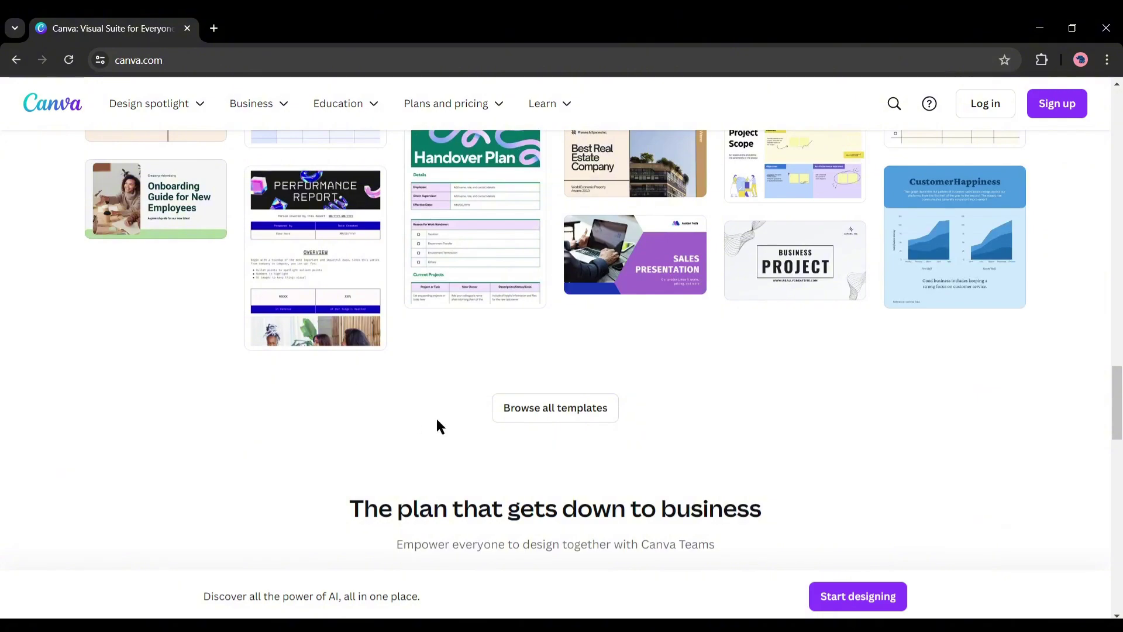
Step: Open the Magic Studio page from the AI tools section of the Canva homepage
{"action": "scroll", "coordinate": [439, 426], "scroll_direction": "up", "scroll_amount": 15}
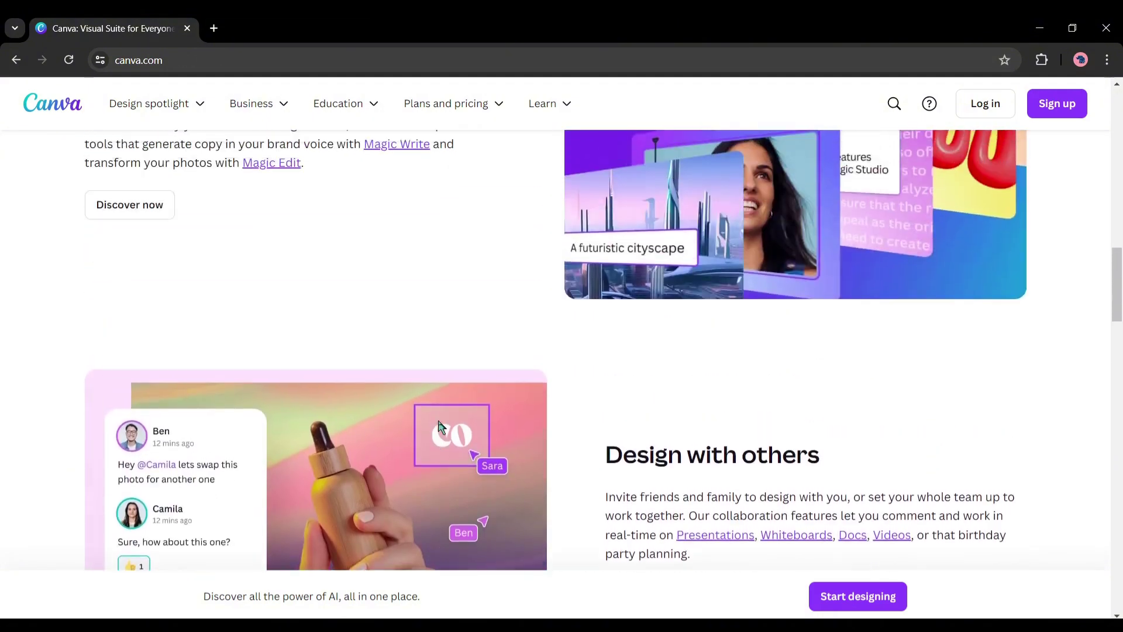
{"action": "scroll", "coordinate": [440, 420], "scroll_direction": "up", "scroll_amount": 2}
{"action": "left_click", "coordinate": [106, 274]}
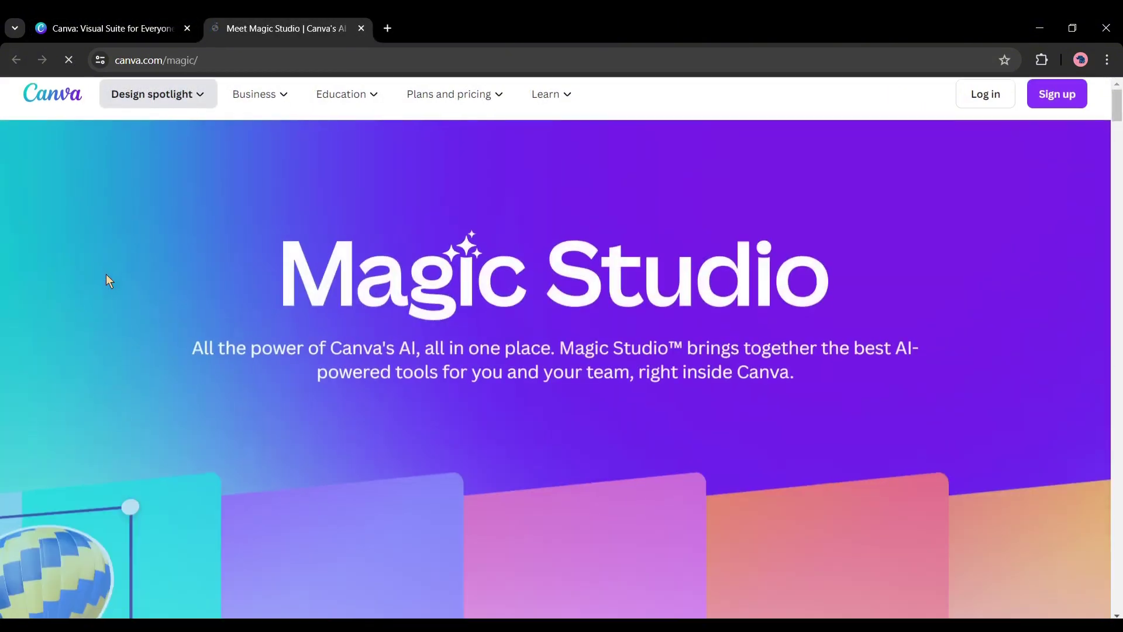
Step: Look through the Magic Studio page's feature sections, including Magic Design, Resize & Magic Switch and Magic Media
{"action": "scroll", "coordinate": [107, 274], "scroll_direction": "down", "scroll_amount": 10}
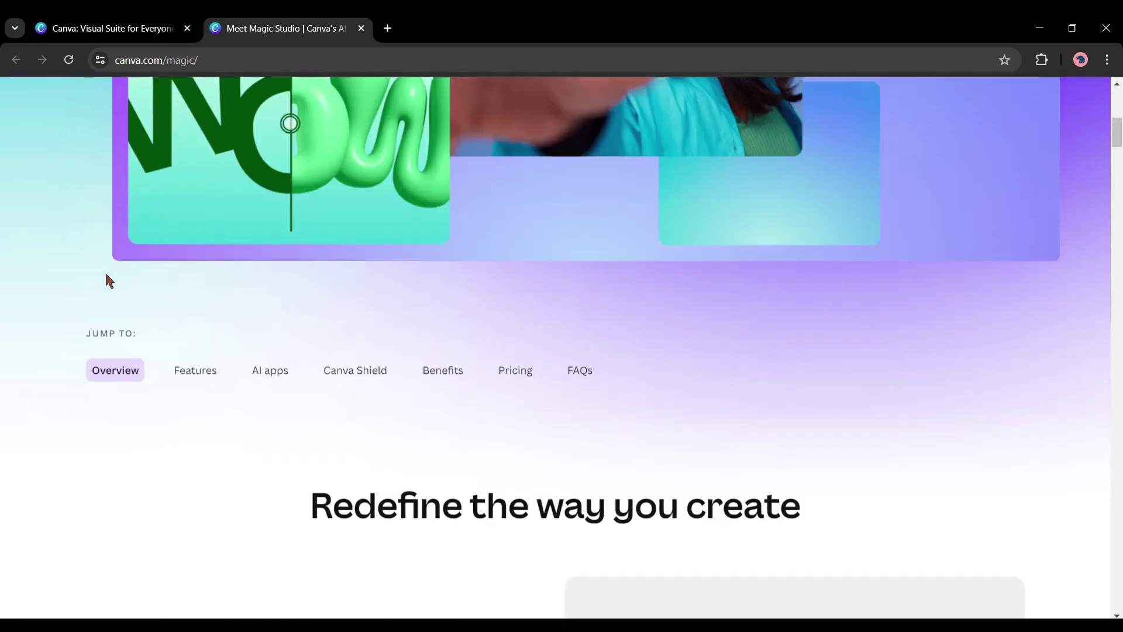
{"action": "scroll", "coordinate": [106, 275], "scroll_direction": "down", "scroll_amount": 14}
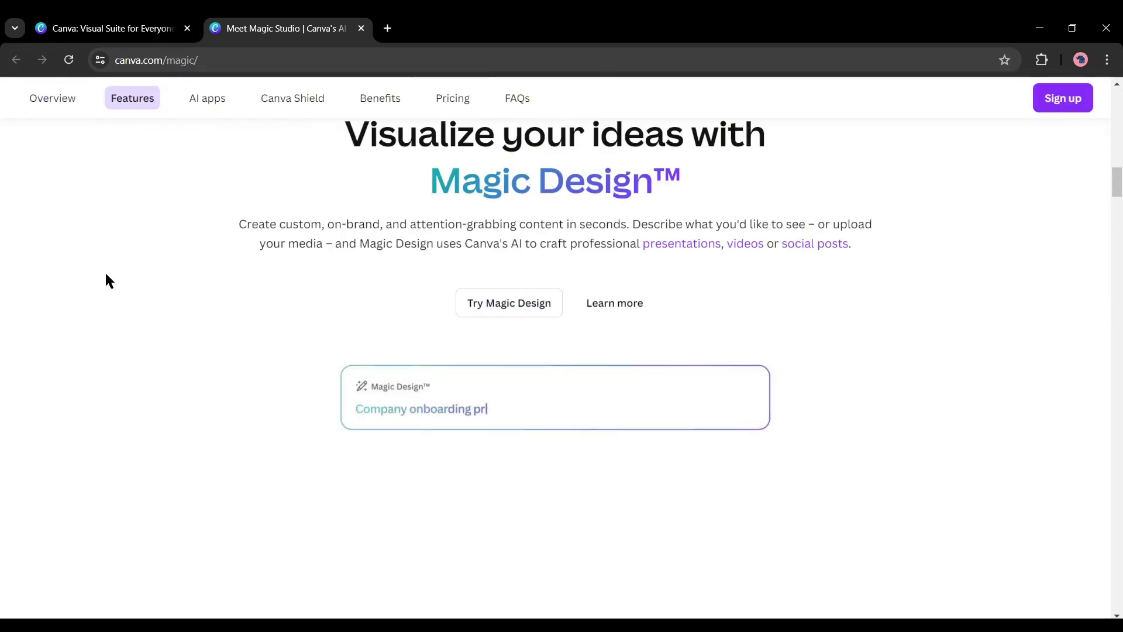
{"action": "scroll", "coordinate": [107, 275], "scroll_direction": "down", "scroll_amount": 10}
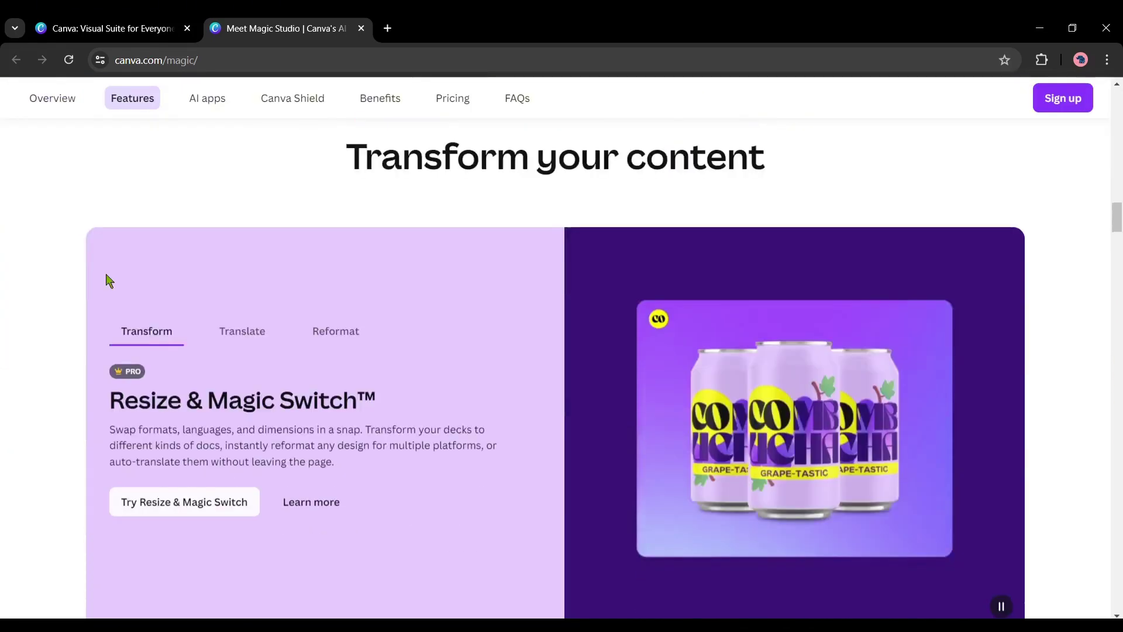
{"action": "scroll", "coordinate": [107, 275], "scroll_direction": "down", "scroll_amount": 2}
{"action": "scroll", "coordinate": [520, 392], "scroll_direction": "down", "scroll_amount": 8}
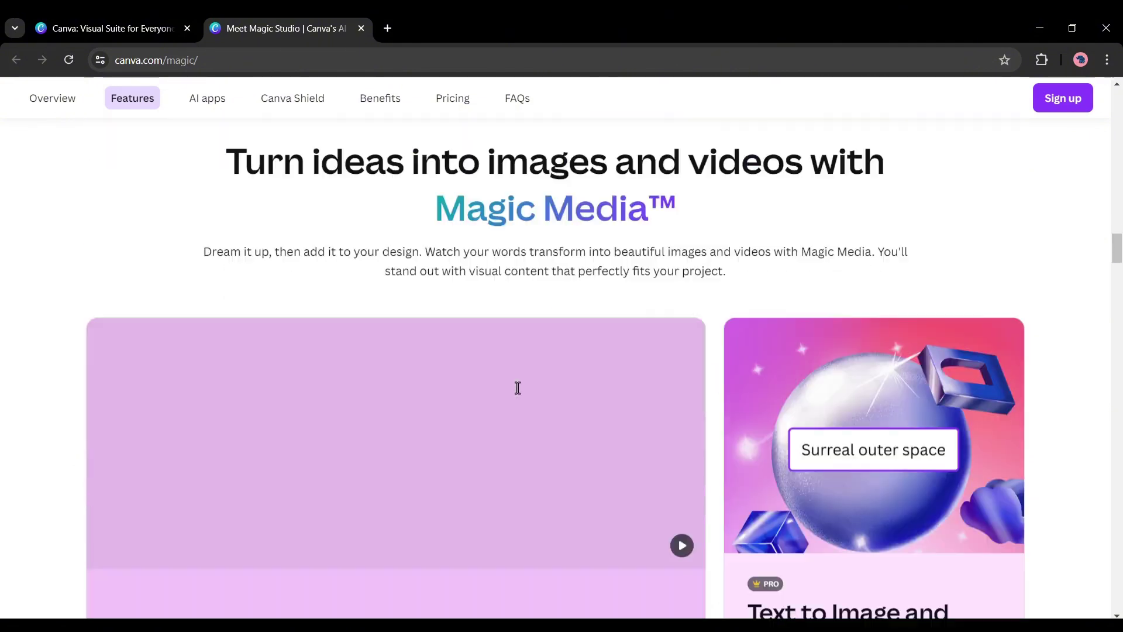
{"action": "scroll", "coordinate": [518, 388], "scroll_direction": "down", "scroll_amount": 4}
{"action": "scroll", "coordinate": [504, 393], "scroll_direction": "down", "scroll_amount": 1}
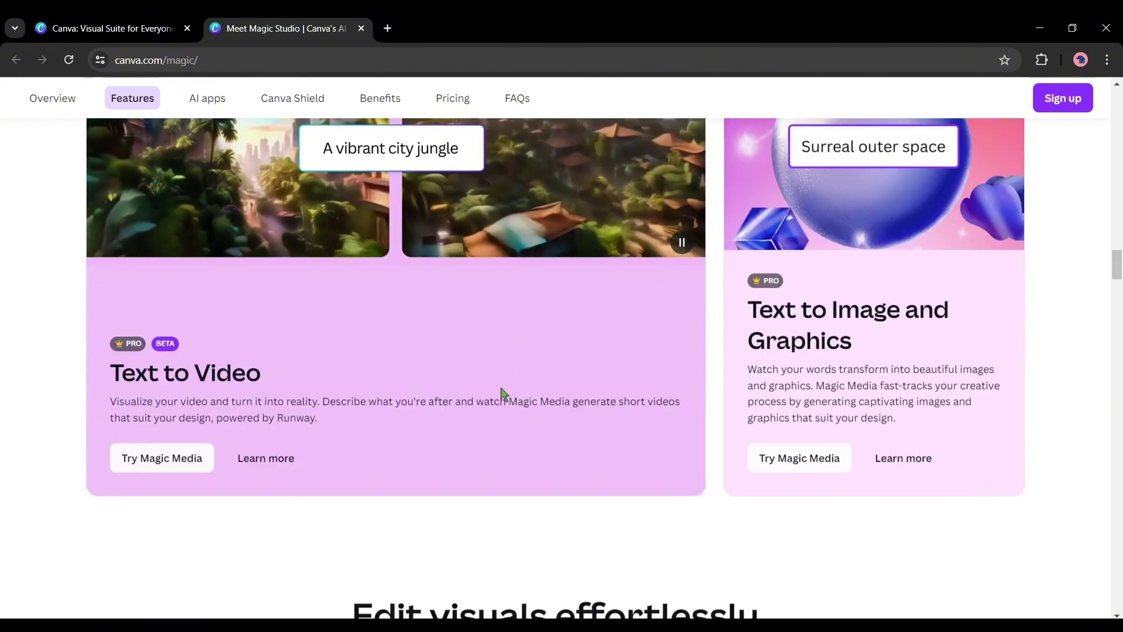
{"action": "scroll", "coordinate": [501, 392], "scroll_direction": "down", "scroll_amount": 7}
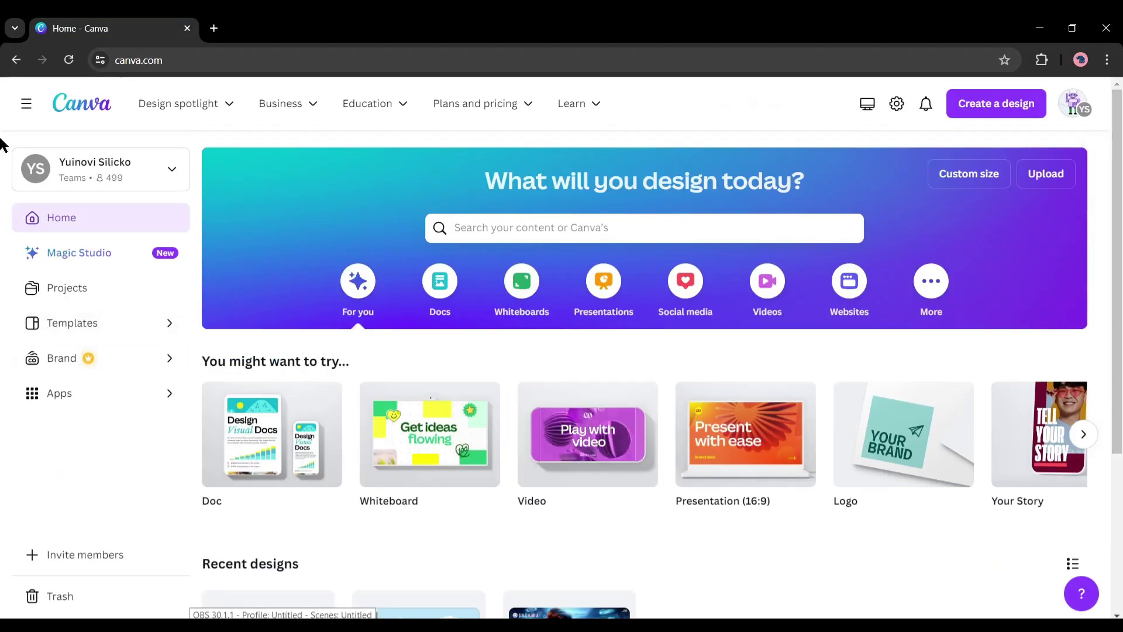
Step: Open the apps directory from the Canva home page and look over the trending apps
{"action": "left_click", "coordinate": [51, 394]}
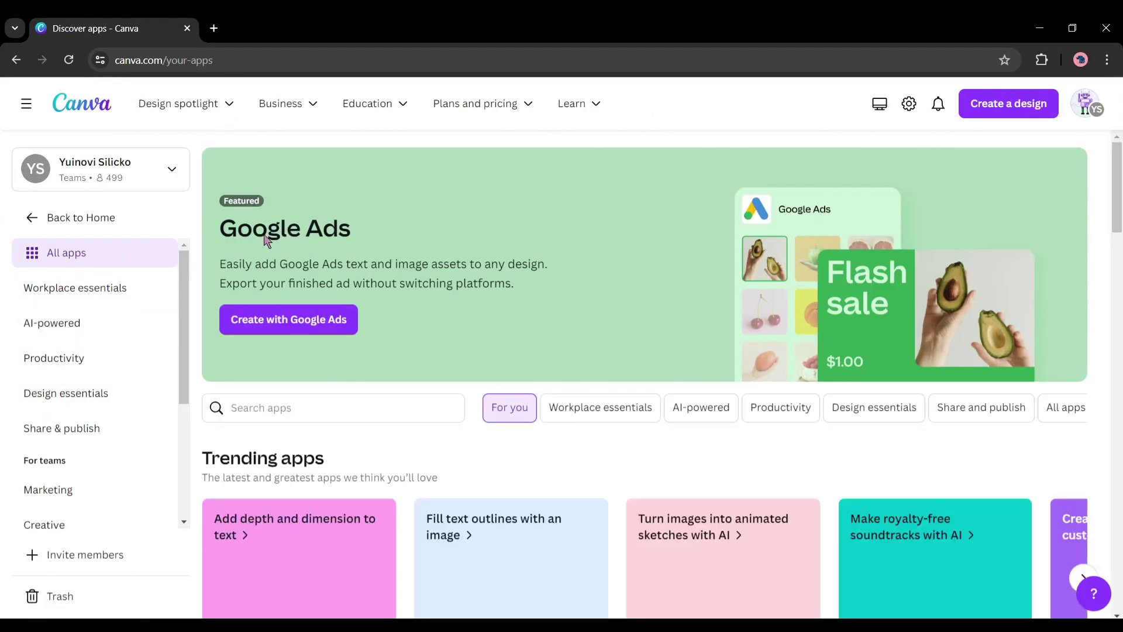
{"action": "scroll", "coordinate": [414, 283], "scroll_direction": "down", "scroll_amount": 4}
{"action": "scroll", "coordinate": [539, 447], "scroll_direction": "up", "scroll_amount": 3}
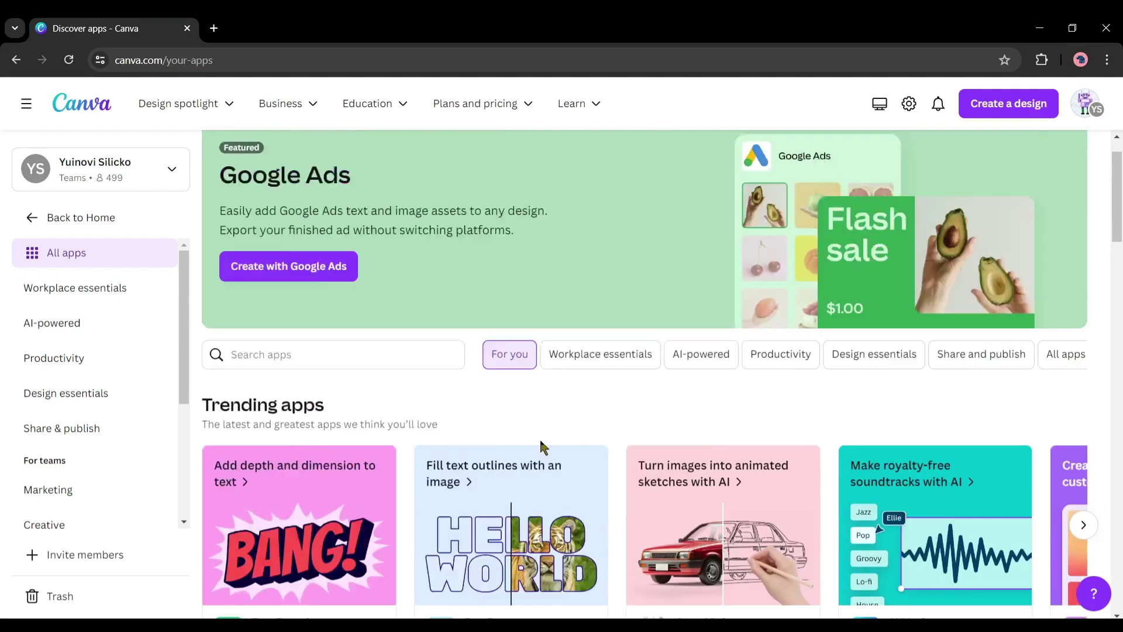
{"action": "scroll", "coordinate": [541, 446], "scroll_direction": "up", "scroll_amount": 1}
Step: Search the apps for "Image Animate" and open the details of the Image Animate app
{"action": "left_click", "coordinate": [282, 405]}
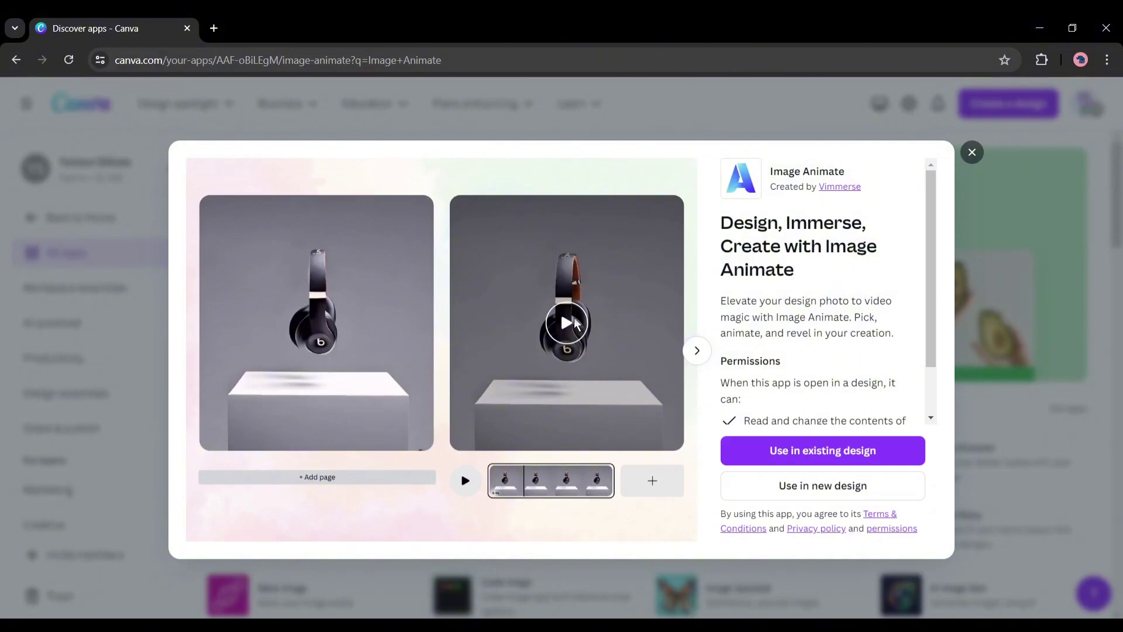
{"action": "type", "text": "Image Animate"}
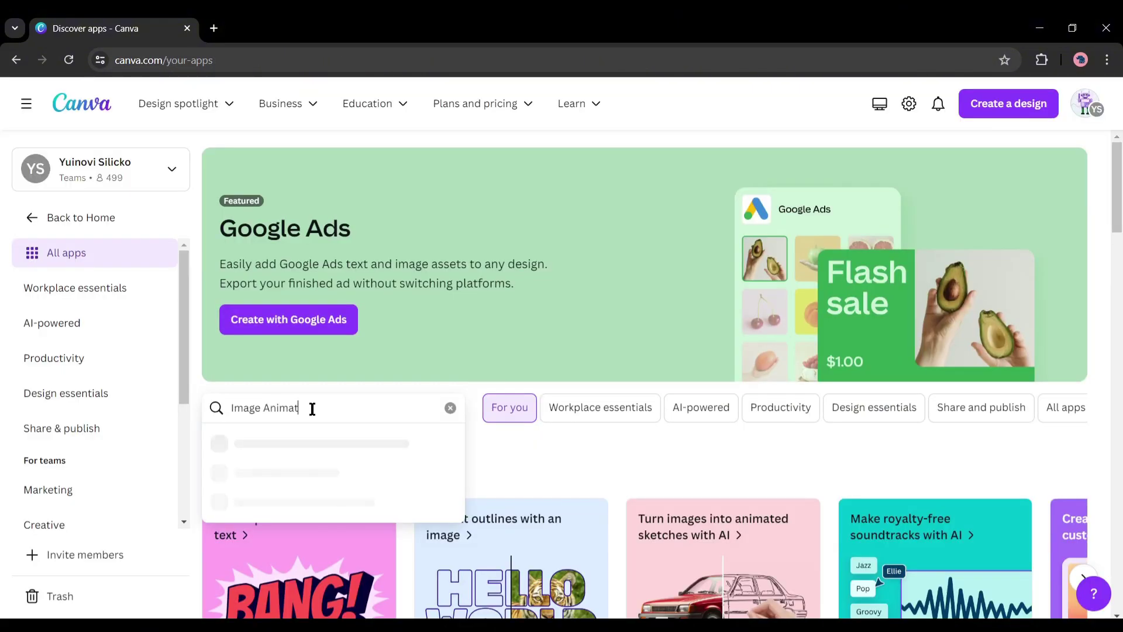
{"action": "left_click", "coordinate": [302, 444]}
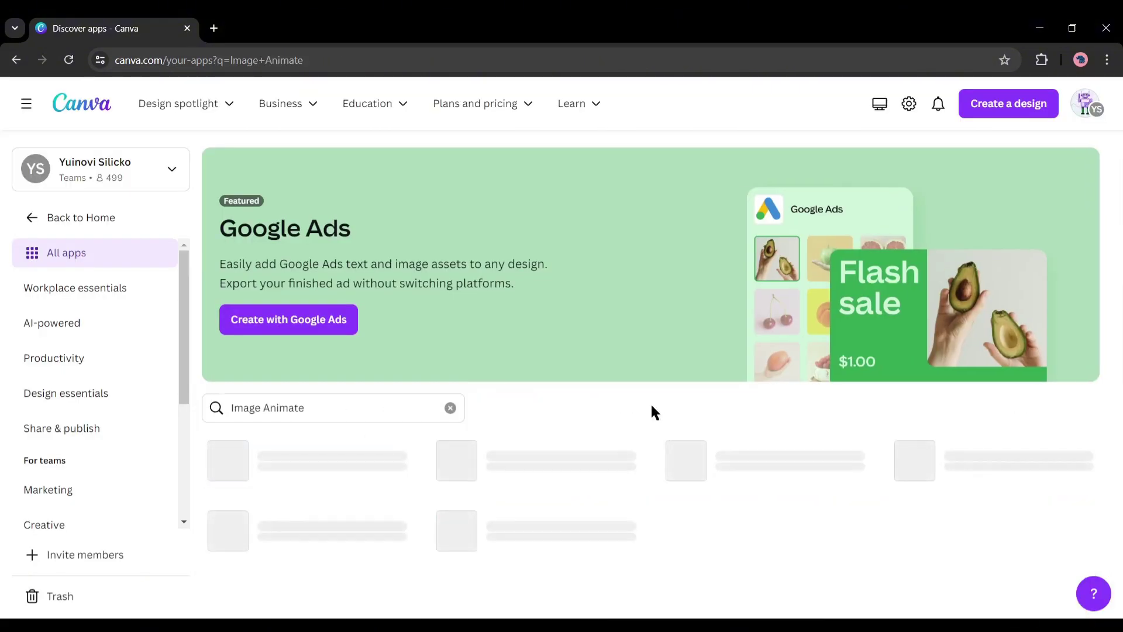
{"action": "left_click", "coordinate": [312, 468]}
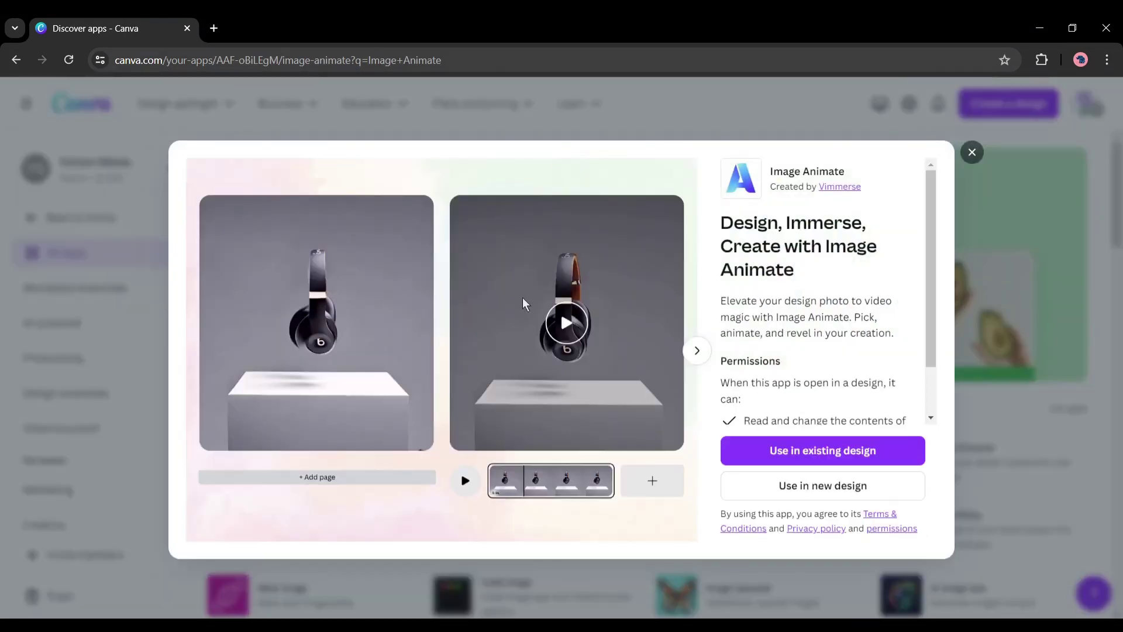
Step: Examine the Image Animate preview images and the app's description
{"action": "left_click", "coordinate": [699, 352]}
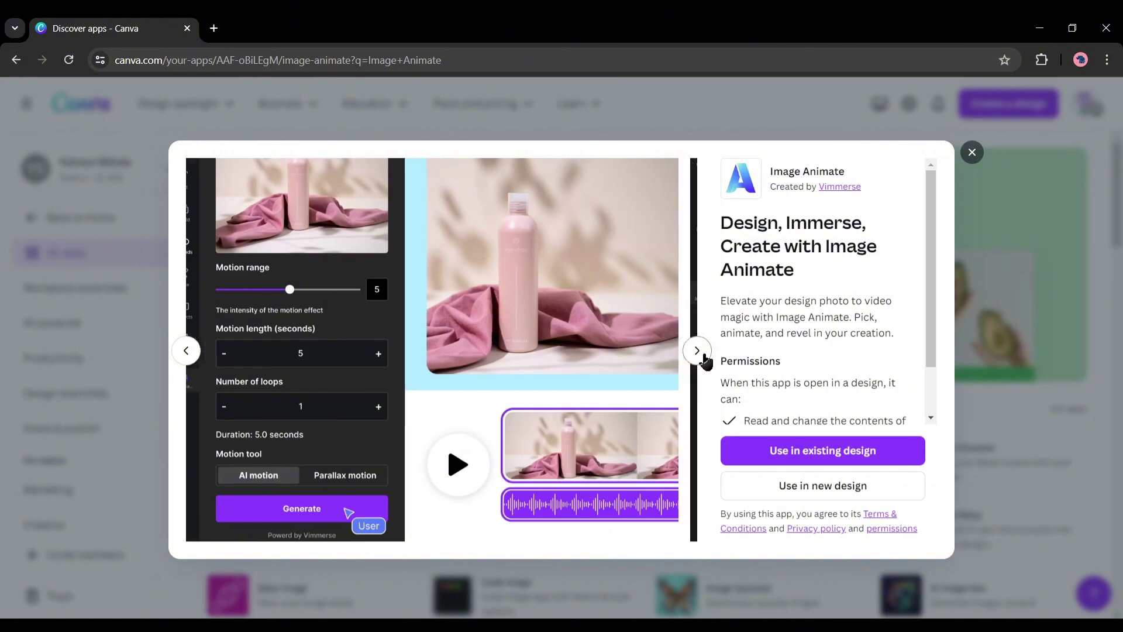
{"action": "left_click", "coordinate": [704, 358]}
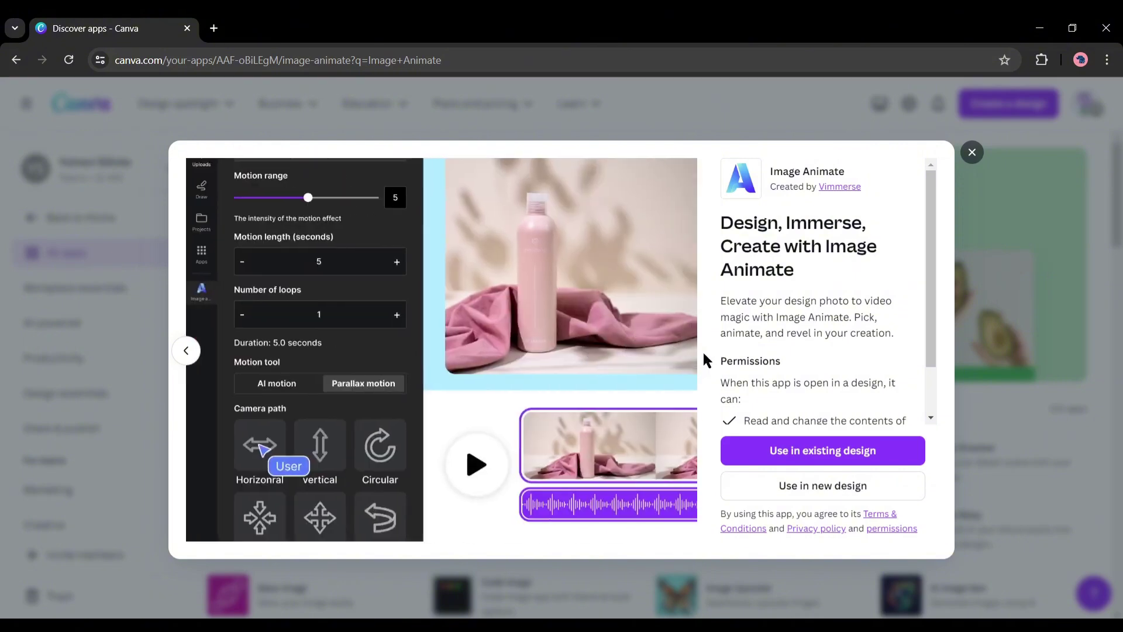
{"action": "left_click", "coordinate": [185, 351]}
{"action": "left_click", "coordinate": [185, 350]}
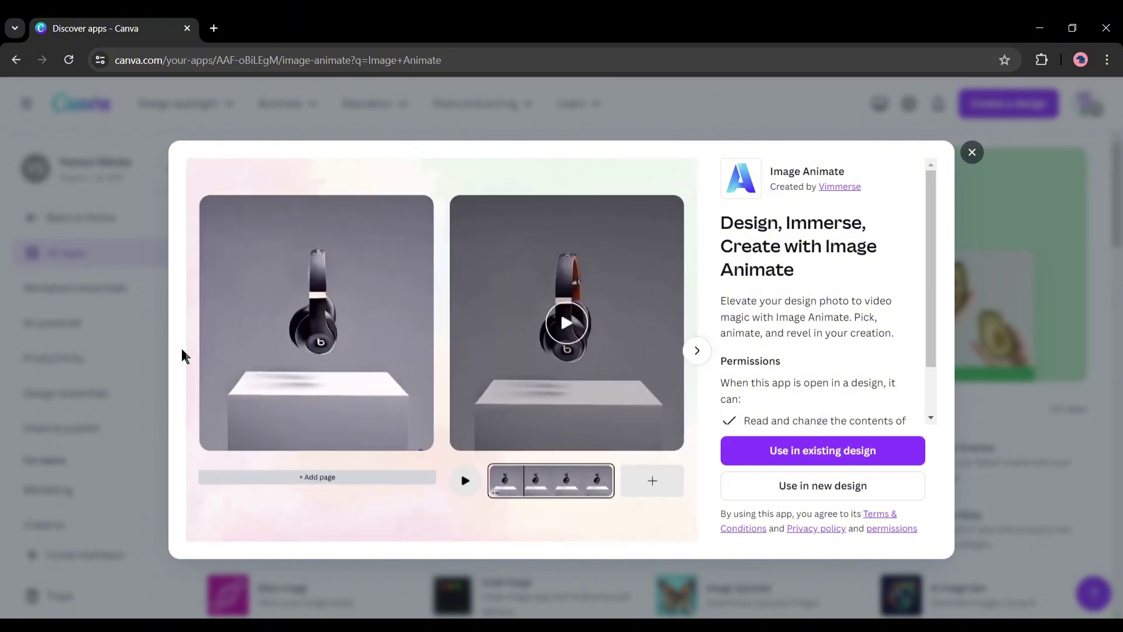
{"action": "scroll", "coordinate": [789, 325], "scroll_direction": "down", "scroll_amount": 1}
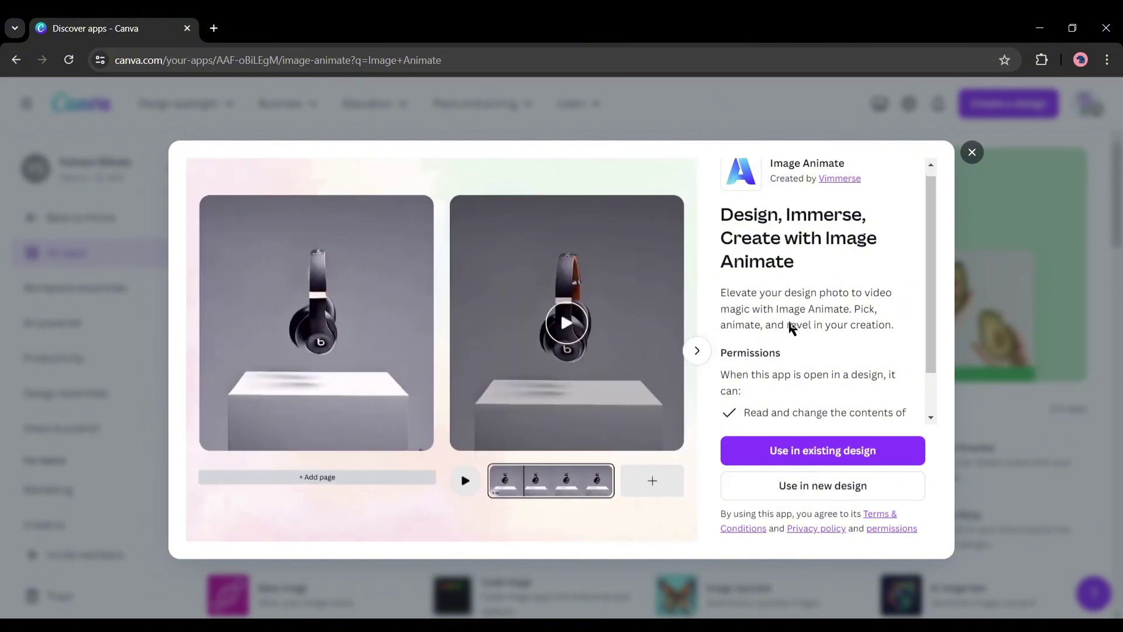
Step: Use Image Animate in a new Video design and look over the app's animation settings
{"action": "left_click", "coordinate": [813, 497]}
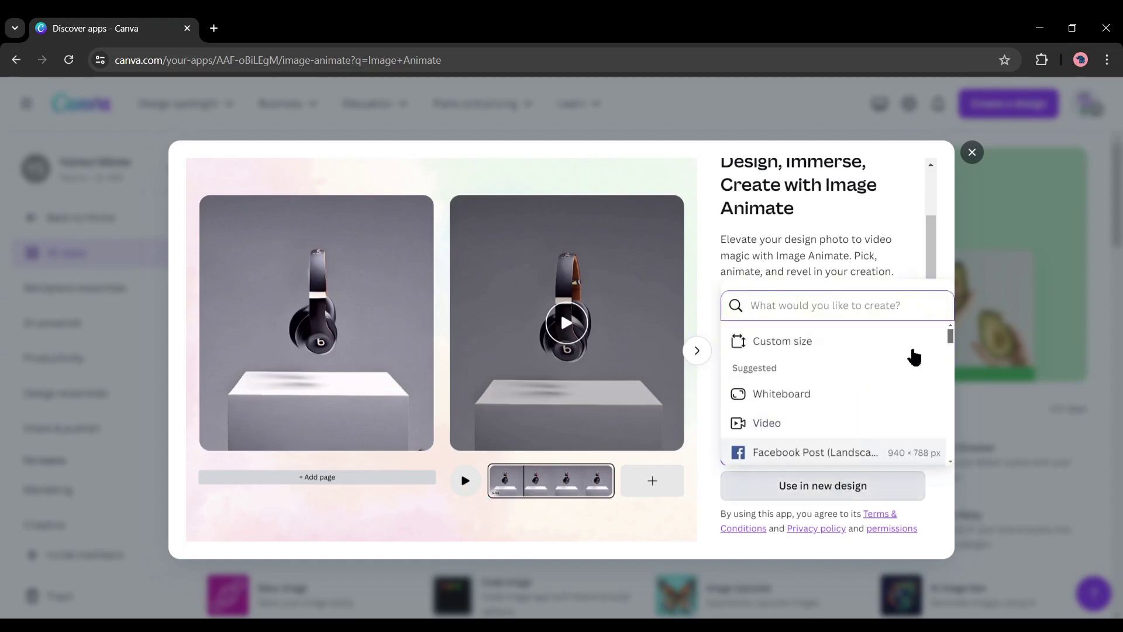
{"action": "left_click", "coordinate": [804, 430]}
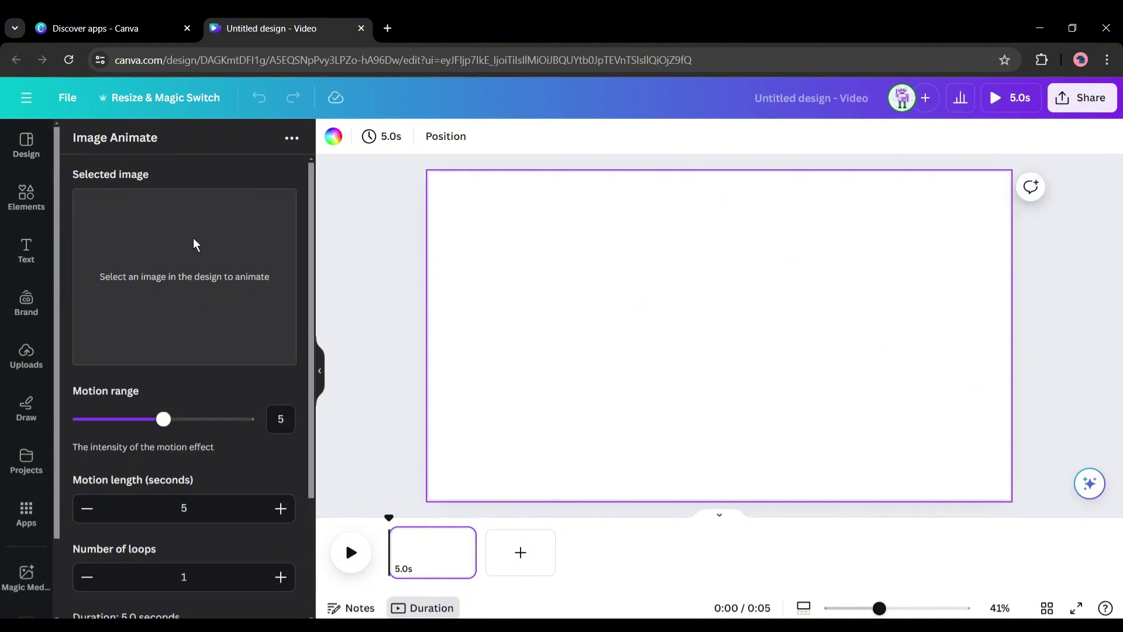
{"action": "scroll", "coordinate": [182, 375], "scroll_direction": "down", "scroll_amount": 3}
{"action": "scroll", "coordinate": [173, 447], "scroll_direction": "up", "scroll_amount": 3}
Step: Add the uploaded portrait to the blank page, enlarge it to 1,080 × 1,080 and center it horizontally
{"action": "left_click", "coordinate": [26, 356]}
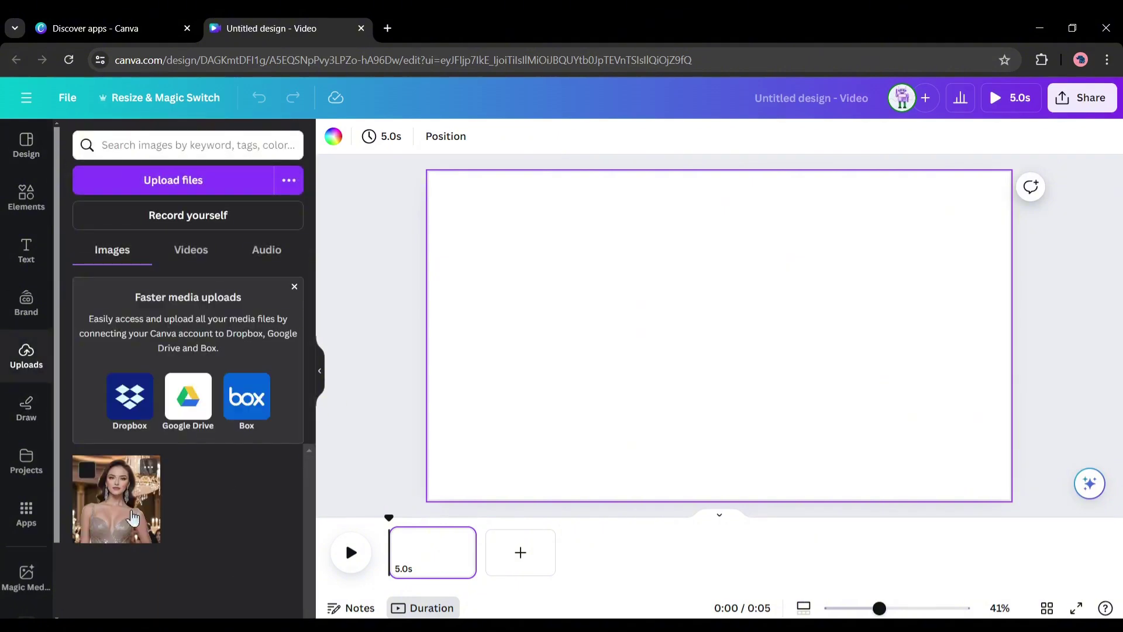
{"action": "left_click", "coordinate": [116, 498]}
{"action": "left_click_drag", "start_coordinate": [822, 310], "coordinate": [818, 253]}
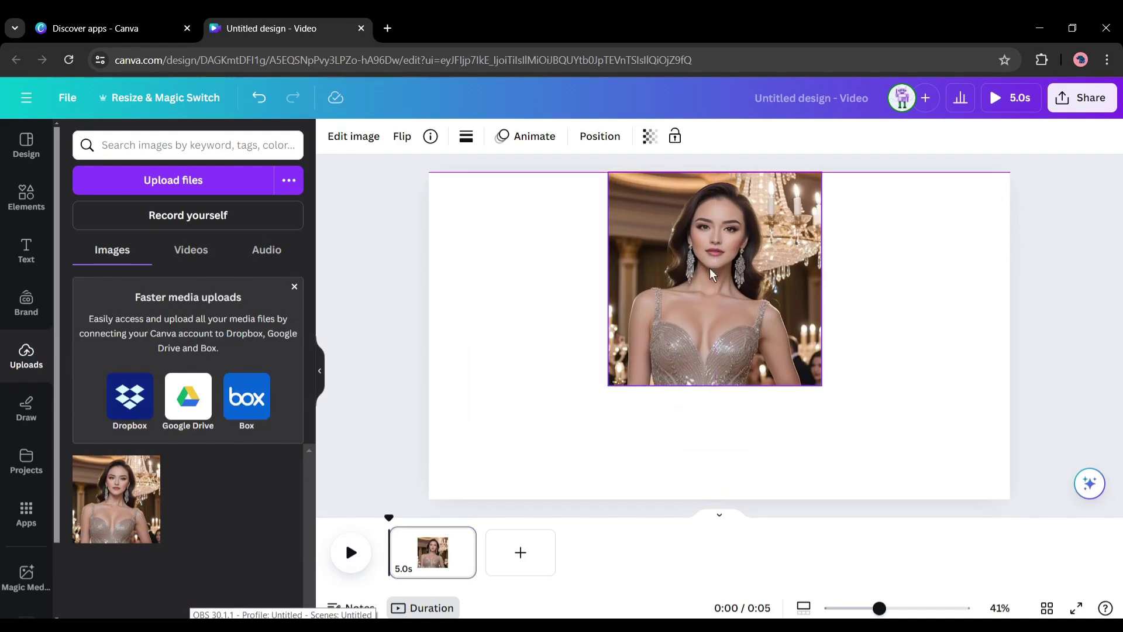
{"action": "left_click_drag", "start_coordinate": [821, 387], "coordinate": [922, 529]}
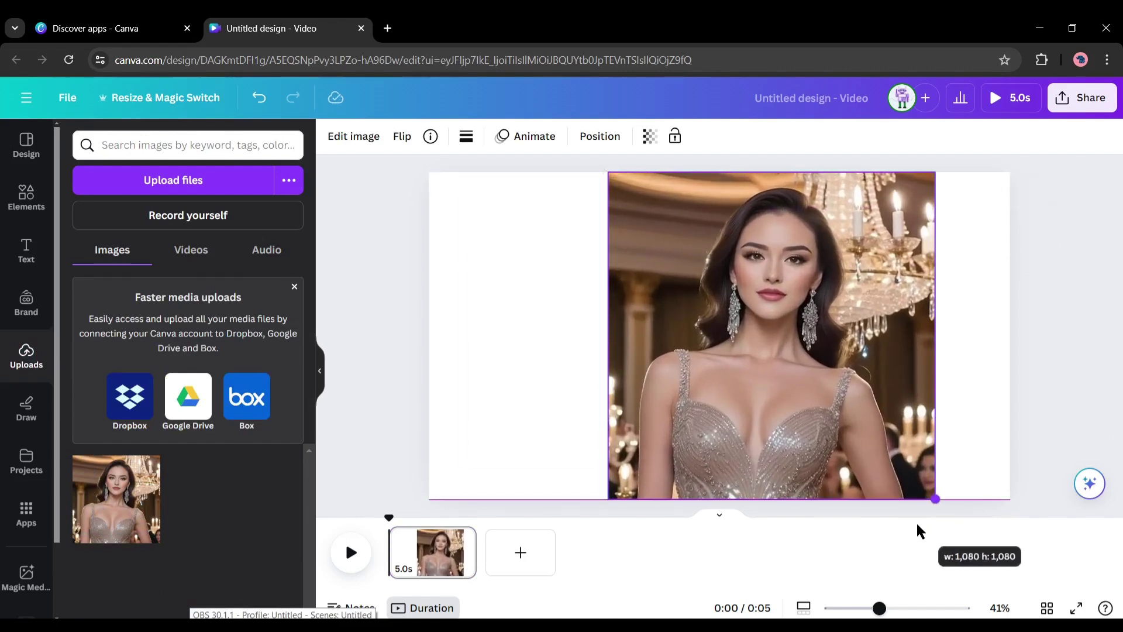
{"action": "left_click_drag", "start_coordinate": [848, 427], "coordinate": [797, 428]}
Step: Open Image Animate for the selected portrait and set the motion range to 5
{"action": "scroll", "coordinate": [7, 391], "scroll_direction": "down", "scroll_amount": 3}
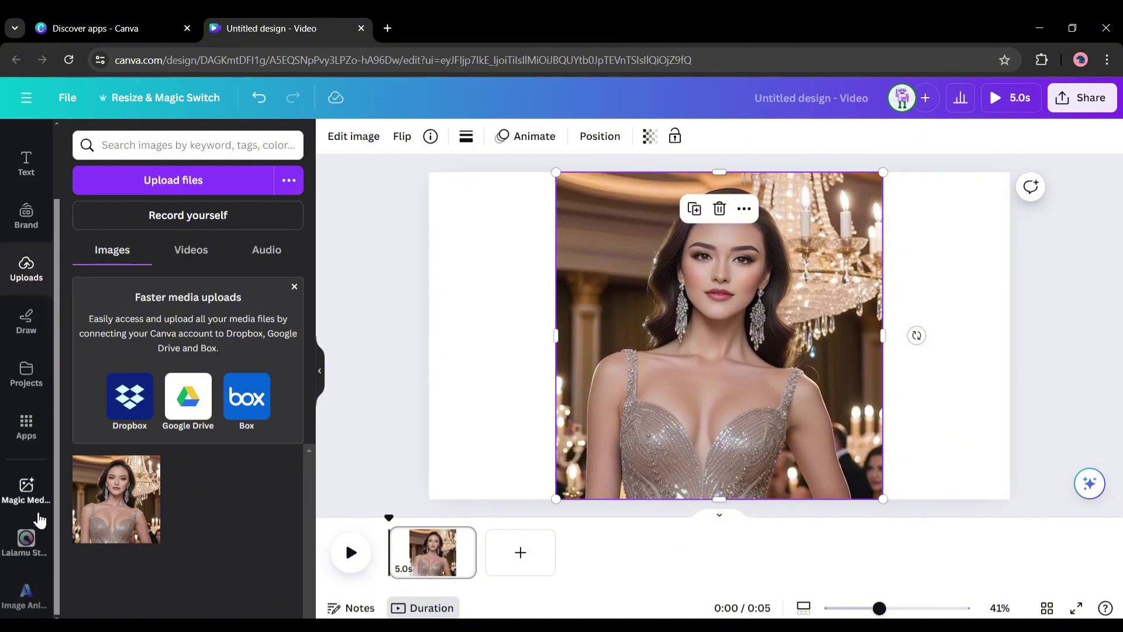
{"action": "left_click", "coordinate": [26, 592]}
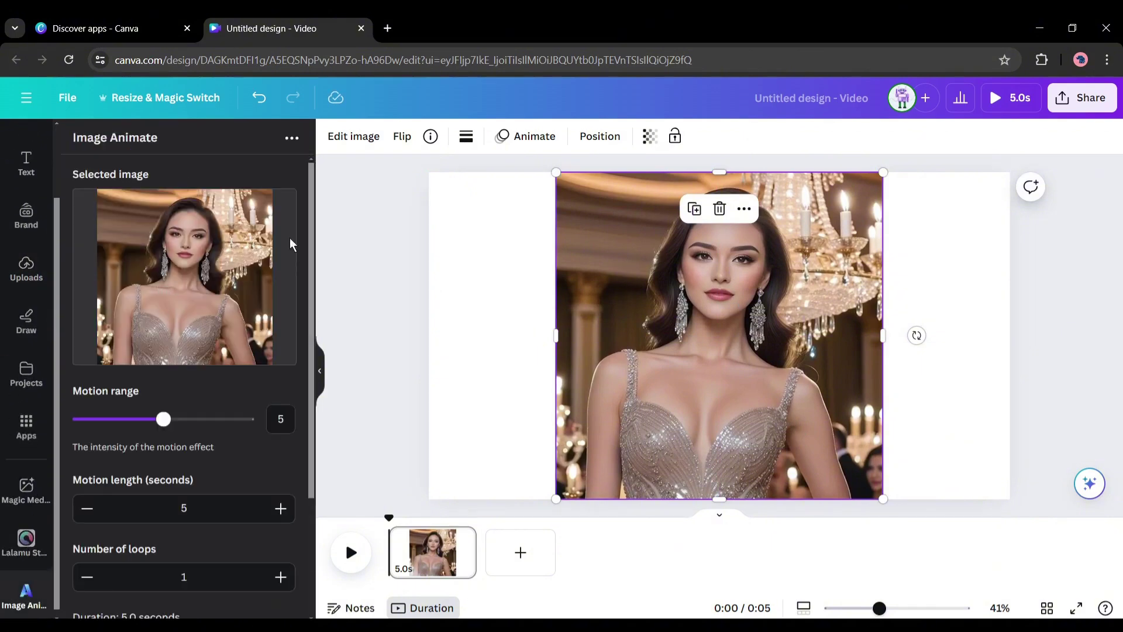
{"action": "scroll", "coordinate": [175, 352], "scroll_direction": "down", "scroll_amount": 2}
{"action": "mouse_move", "coordinate": [167, 350]}
{"action": "left_mouse_down"}
{"action": "mouse_move", "coordinate": [146, 347]}
{"action": "mouse_move", "coordinate": [164, 347]}
{"action": "left_mouse_up"}
{"action": "scroll", "coordinate": [165, 351], "scroll_direction": "down", "scroll_amount": 3}
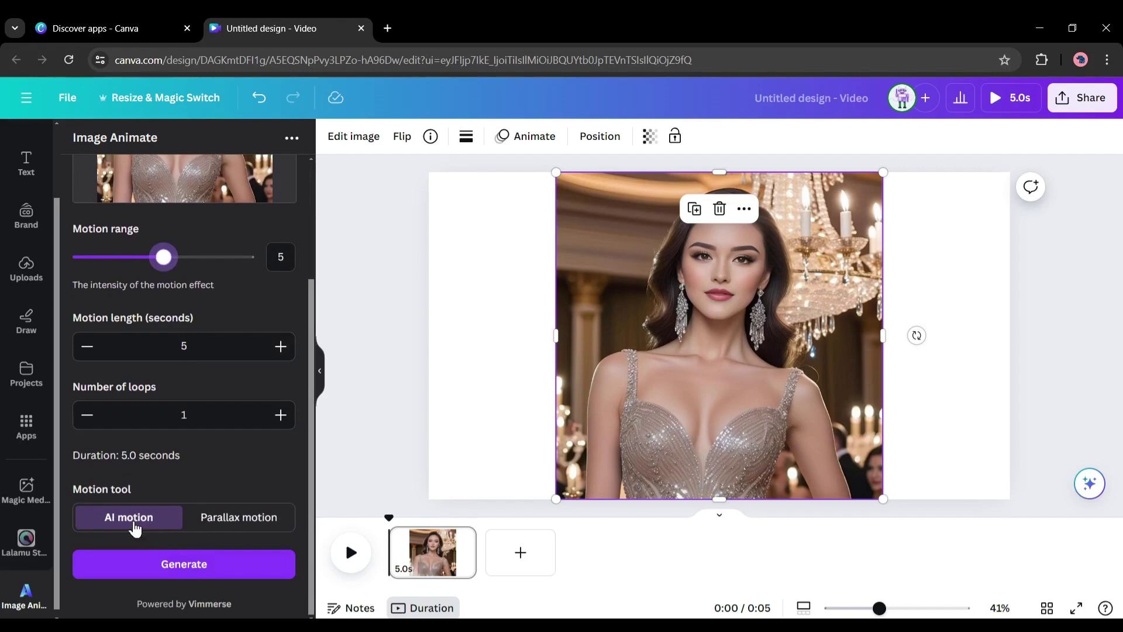
Step: Try Parallax motion as the motion tool, look through its camera paths, and return to AI motion
{"action": "left_click", "coordinate": [228, 517]}
{"action": "scroll", "coordinate": [173, 404], "scroll_direction": "down", "scroll_amount": 3}
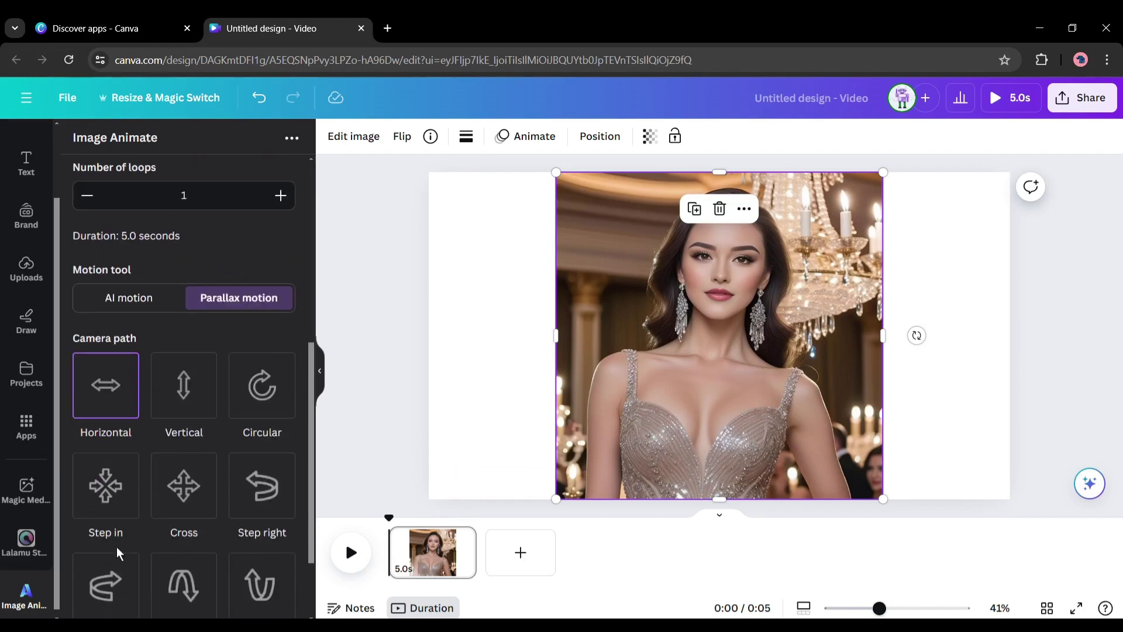
{"action": "scroll", "coordinate": [176, 579], "scroll_direction": "down", "scroll_amount": 3}
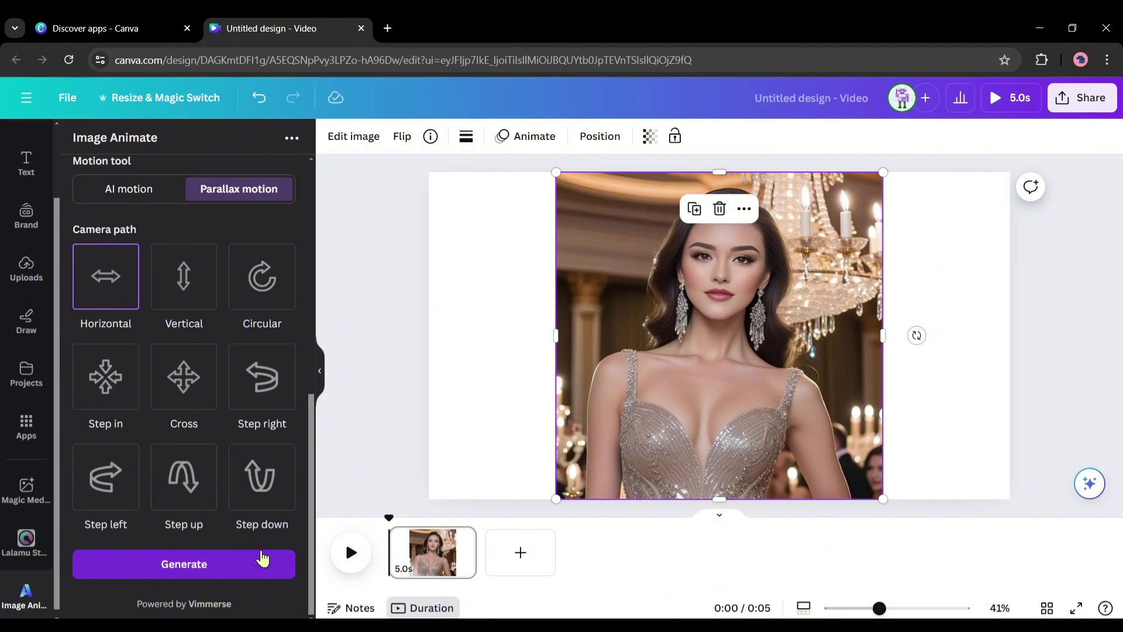
{"action": "scroll", "coordinate": [269, 522], "scroll_direction": "up", "scroll_amount": 5}
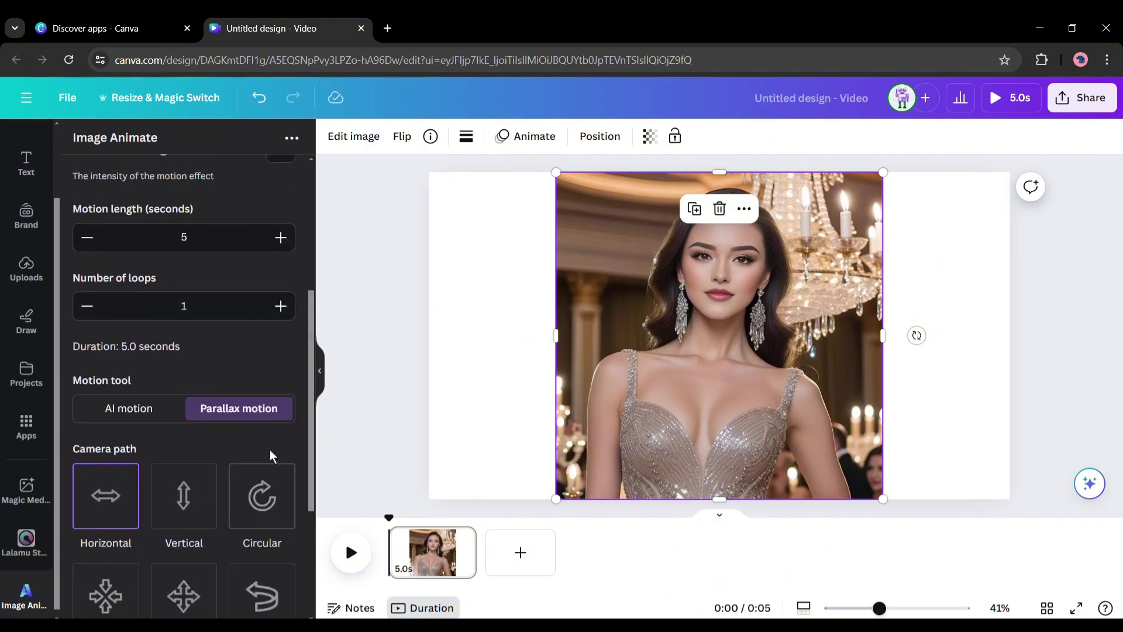
{"action": "left_click", "coordinate": [155, 397]}
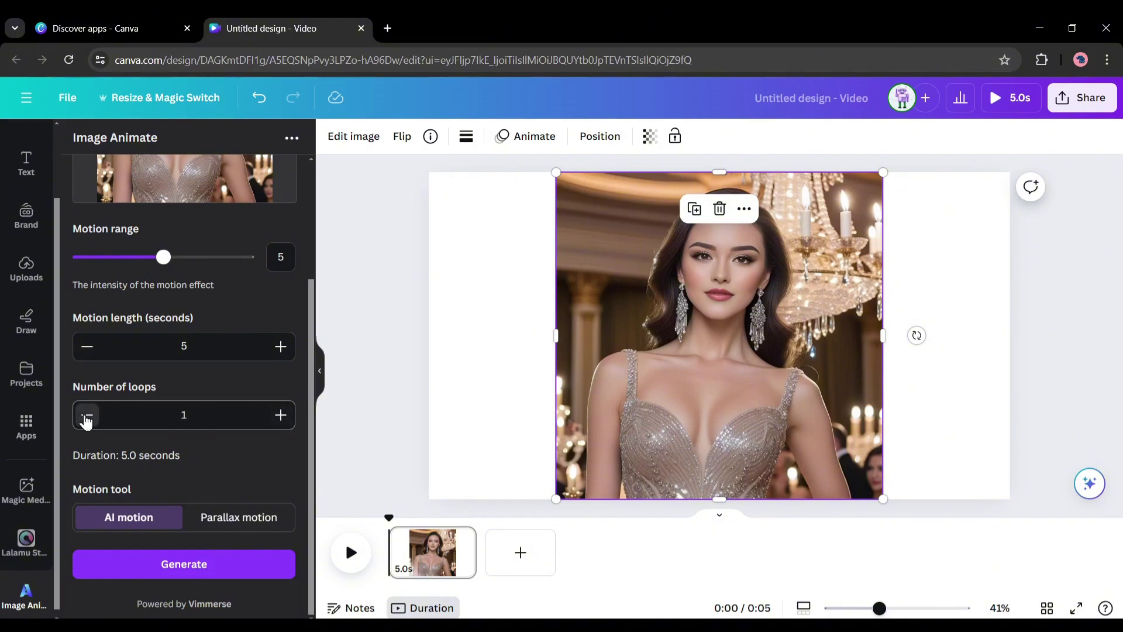
Step: Set the number of loops to 1 and generate the AI motion video from the portrait
{"action": "left_click", "coordinate": [279, 415]}
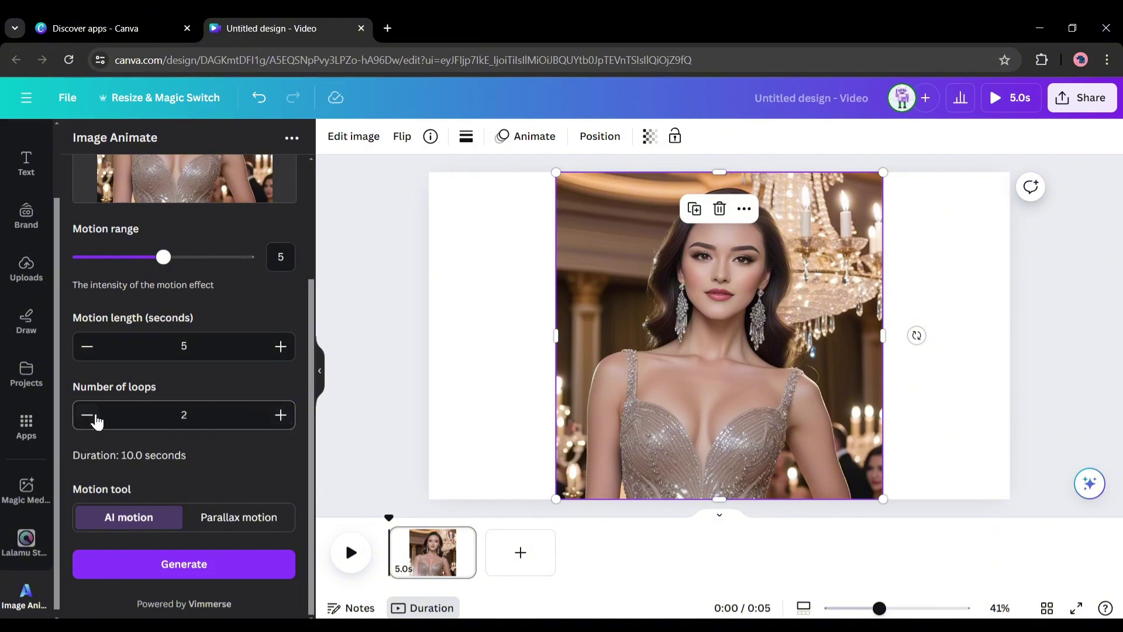
{"action": "left_click", "coordinate": [95, 418]}
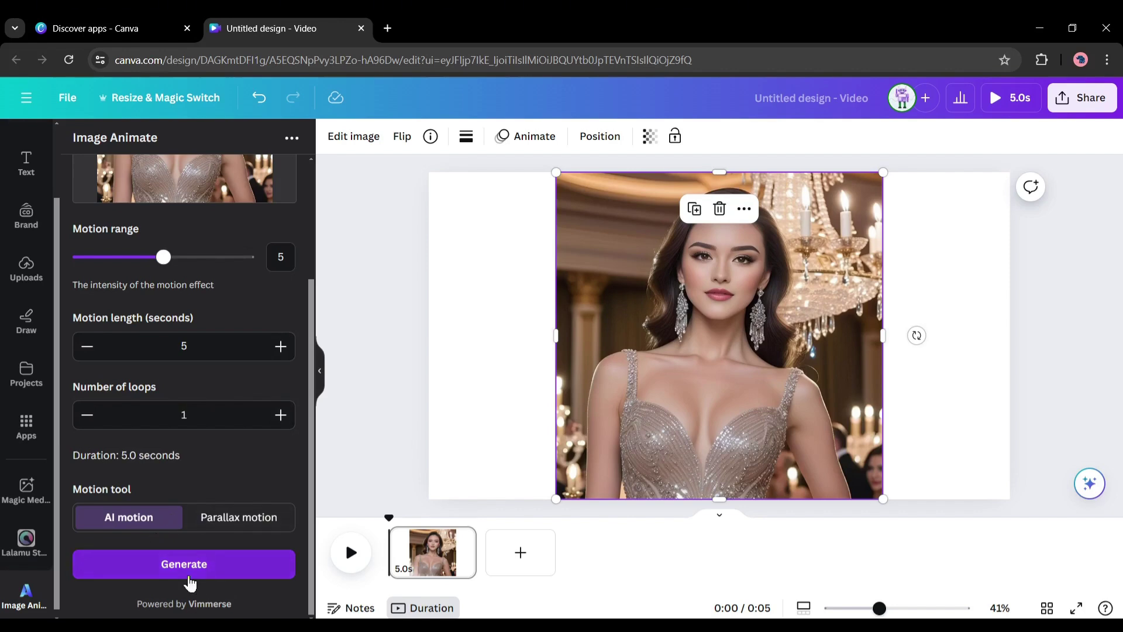
{"action": "left_click", "coordinate": [189, 579]}
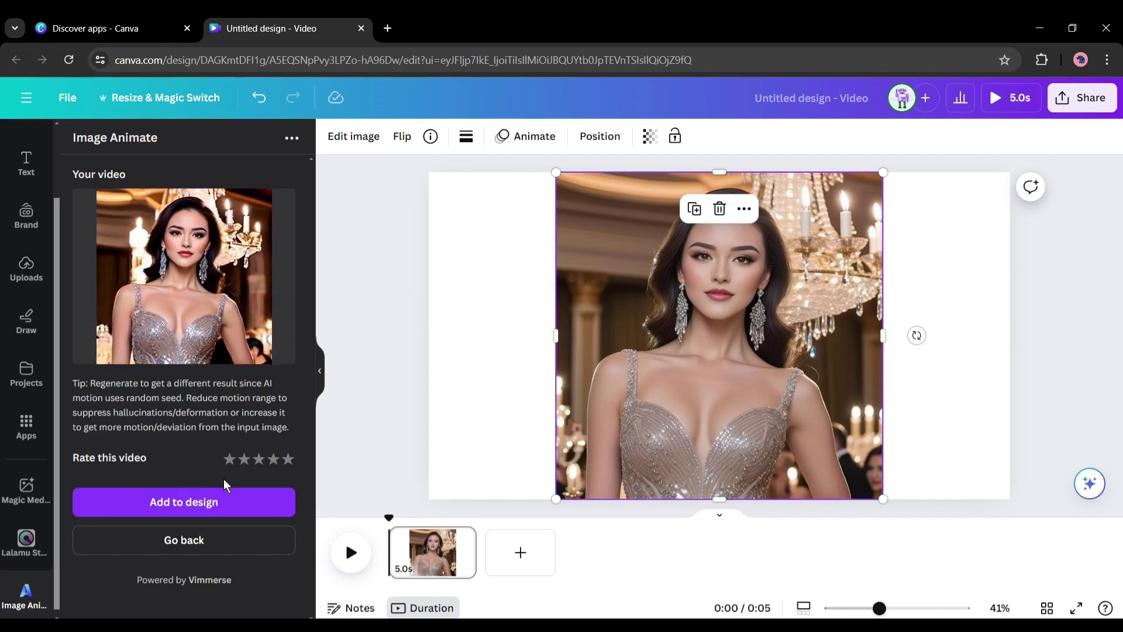
Step: Add the generated video to the design and align and enlarge it to cover the original portrait
{"action": "left_click", "coordinate": [227, 498]}
{"action": "left_click_drag", "start_coordinate": [652, 280], "coordinate": [560, 183]}
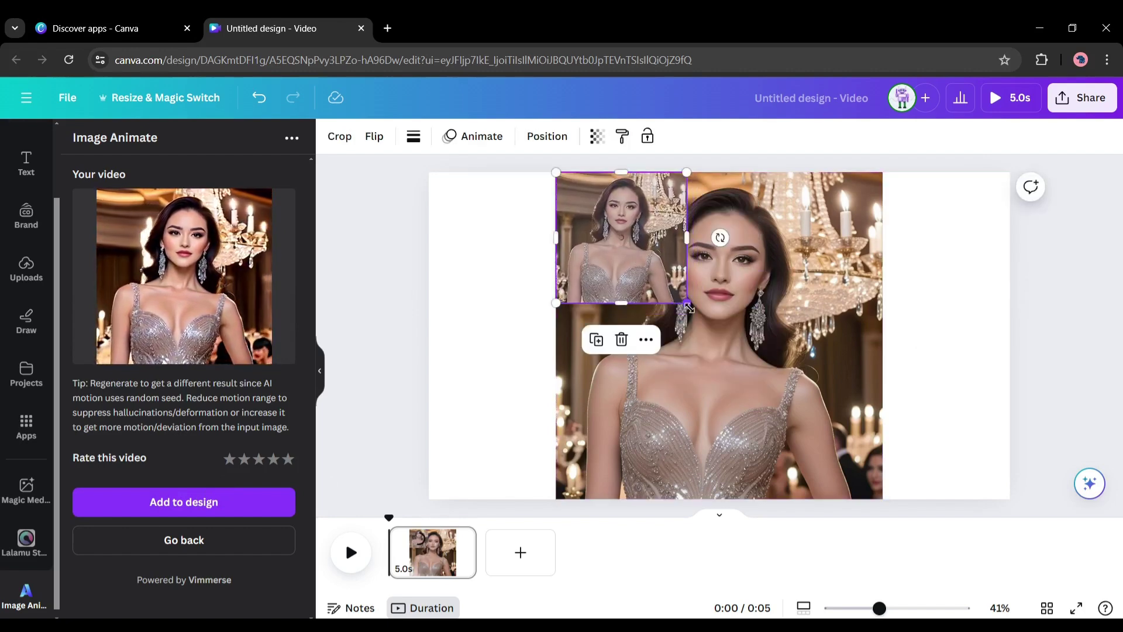
{"action": "left_click_drag", "start_coordinate": [688, 304], "coordinate": [907, 497]}
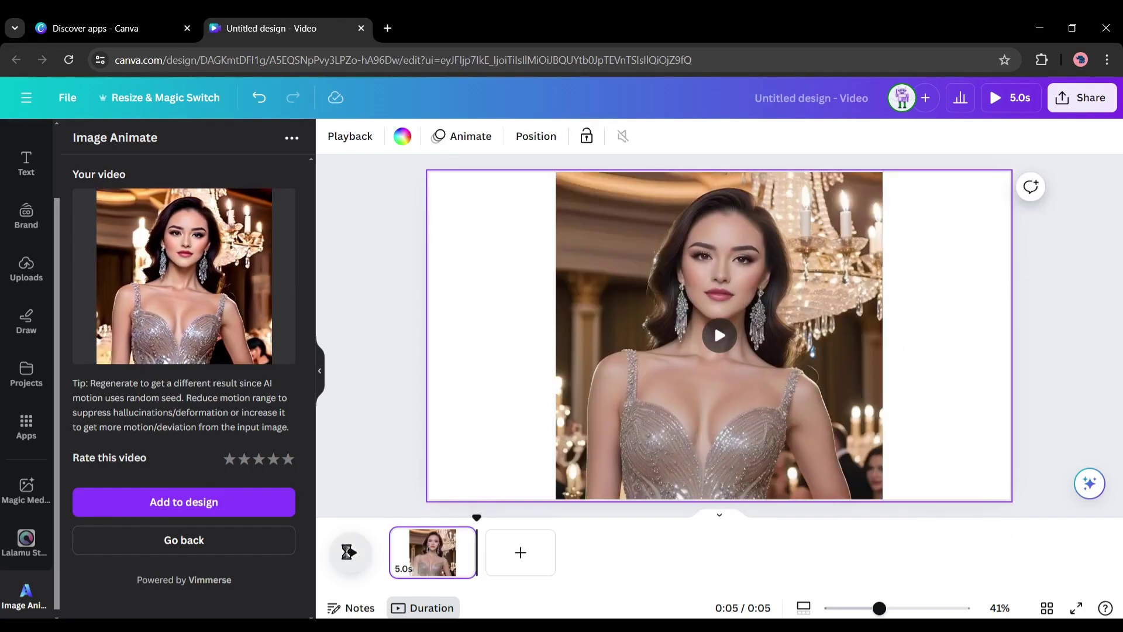
Step: Play back the animated portrait video in the design
{"action": "left_click", "coordinate": [349, 552]}
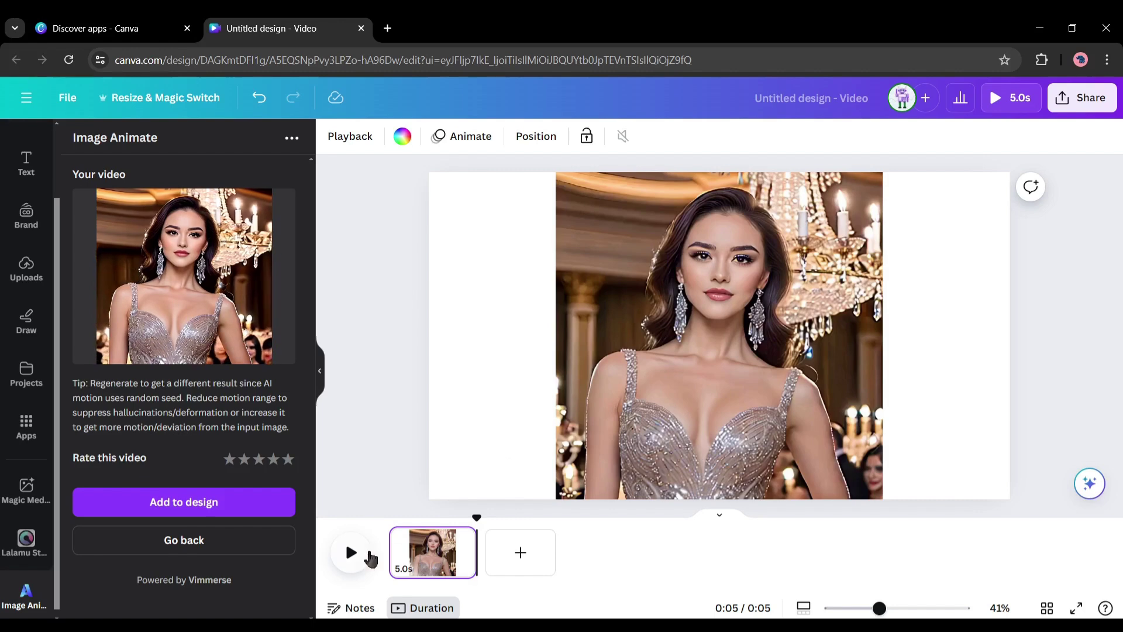
{"action": "left_click", "coordinate": [370, 558]}
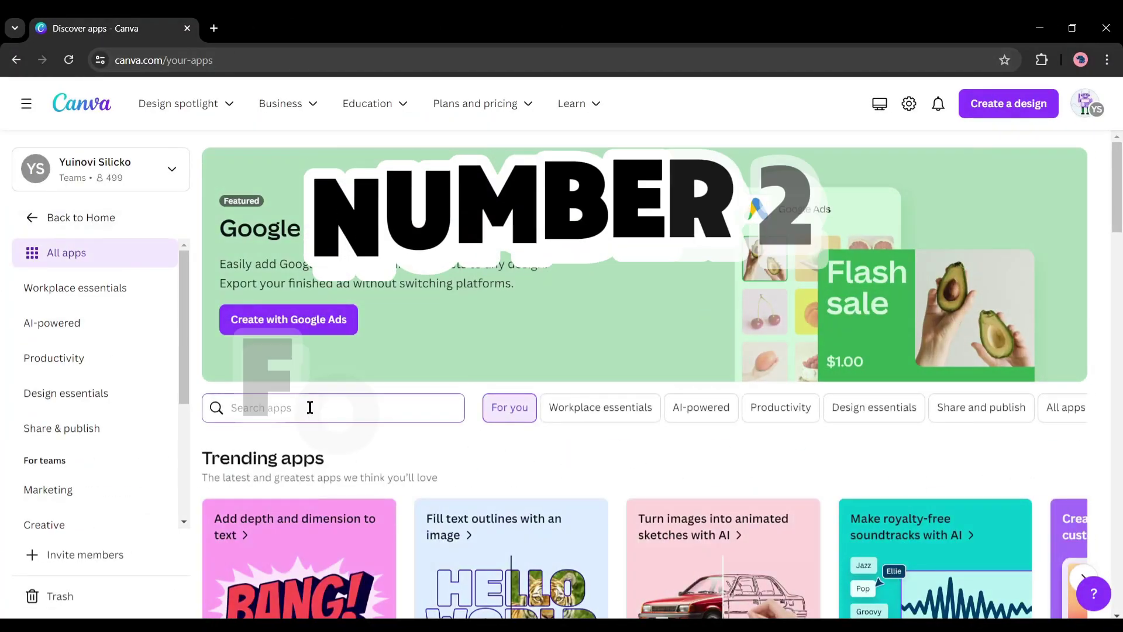
Step: Search the apps for FontFrame, open its details and read through the description and permissions
{"action": "left_click", "coordinate": [310, 408]}
{"action": "type", "text": "FontFrame"}
{"action": "key", "text": "Return"}
{"action": "left_click", "coordinate": [319, 477]}
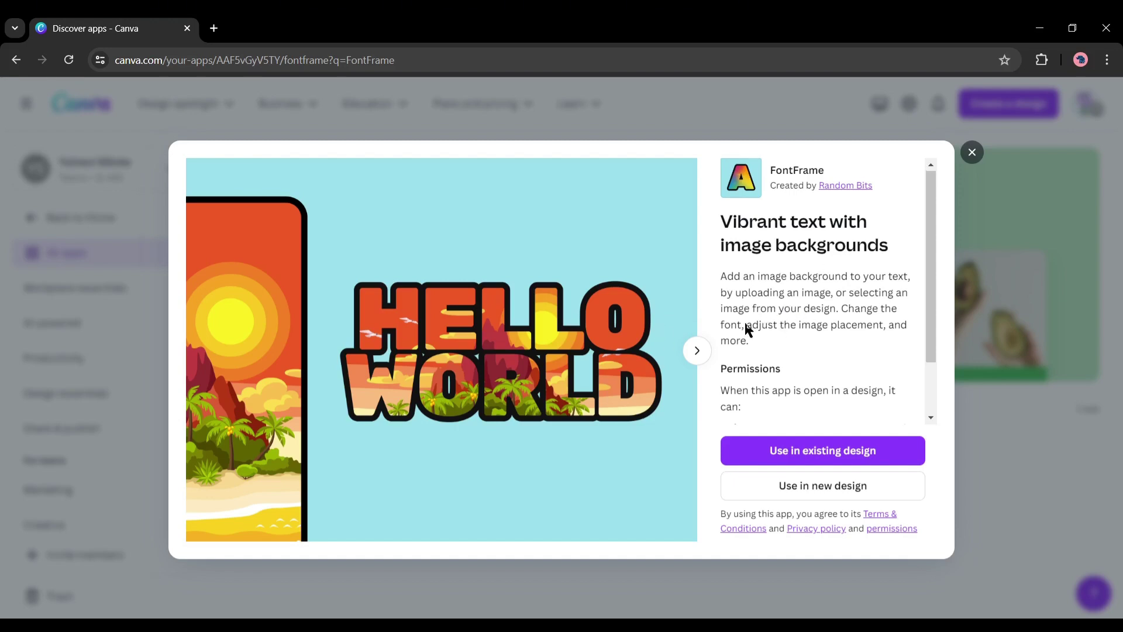
{"action": "scroll", "coordinate": [752, 325], "scroll_direction": "down", "scroll_amount": 1}
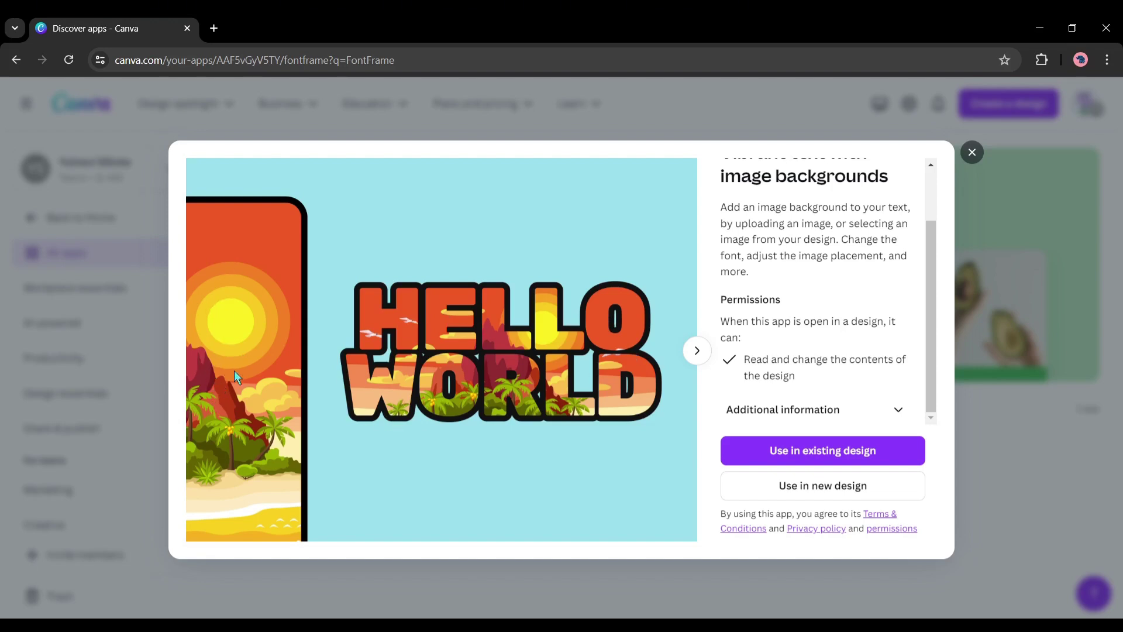
Step: Create a new custom-size design of 1920 × 1080 px that uses FontFrame
{"action": "left_click", "coordinate": [877, 484]}
{"action": "left_click", "coordinate": [766, 339]}
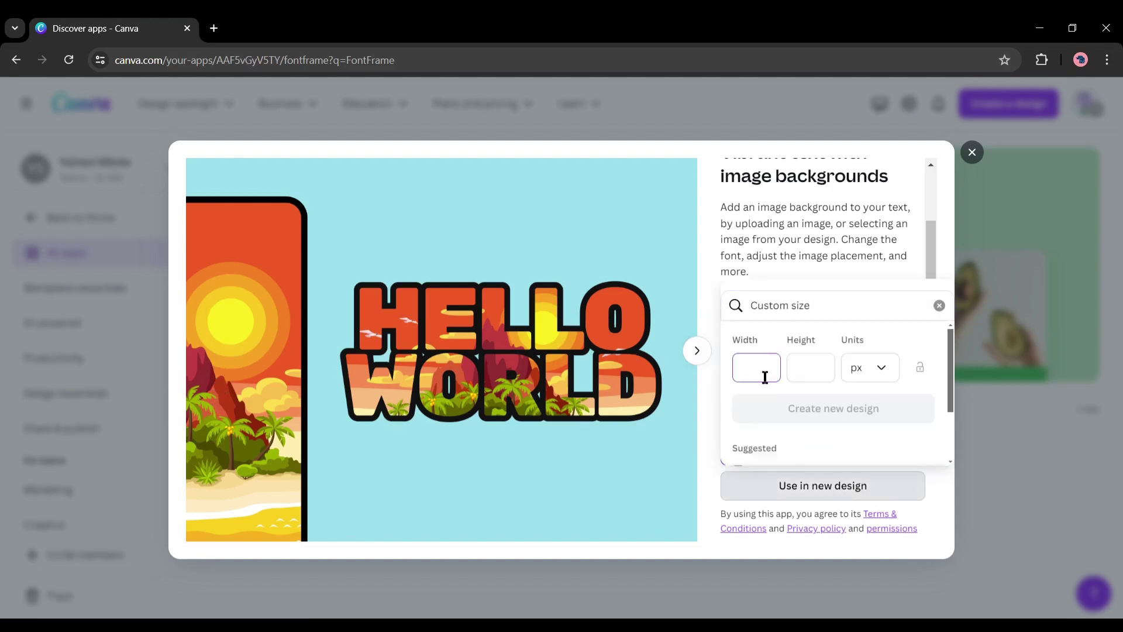
{"action": "key", "text": "Tab"}
{"action": "type", "text": "1080"}
{"action": "key", "text": "Return"}
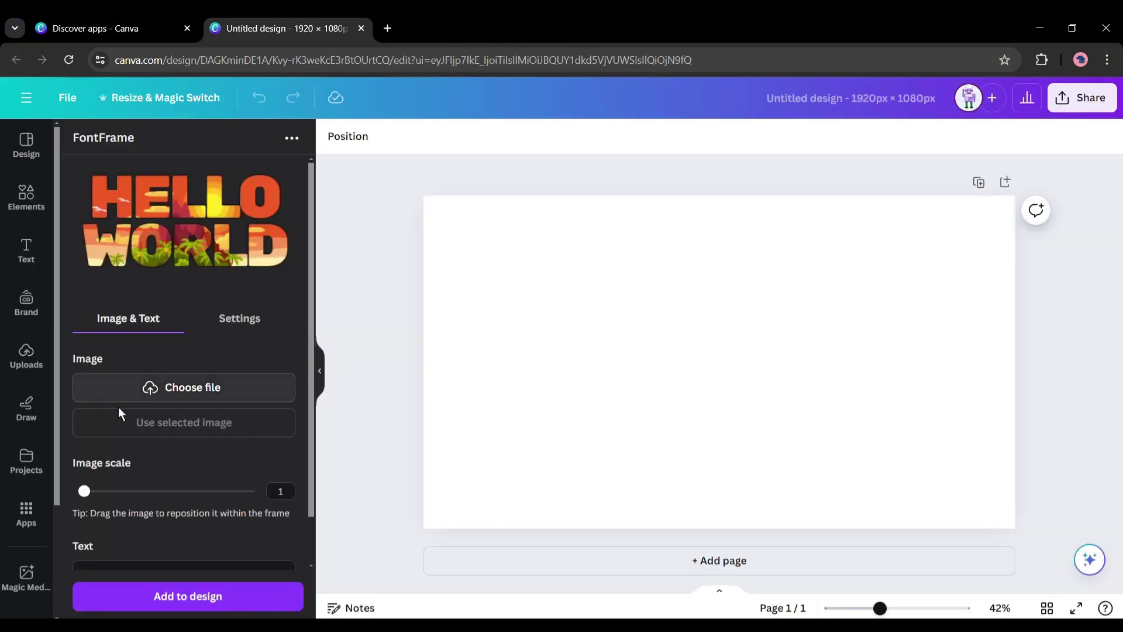
Step: Replace the FontFrame sample text with "AI" on the first line and "Lockup" on the second
{"action": "scroll", "coordinate": [176, 497], "scroll_direction": "down", "scroll_amount": 1}
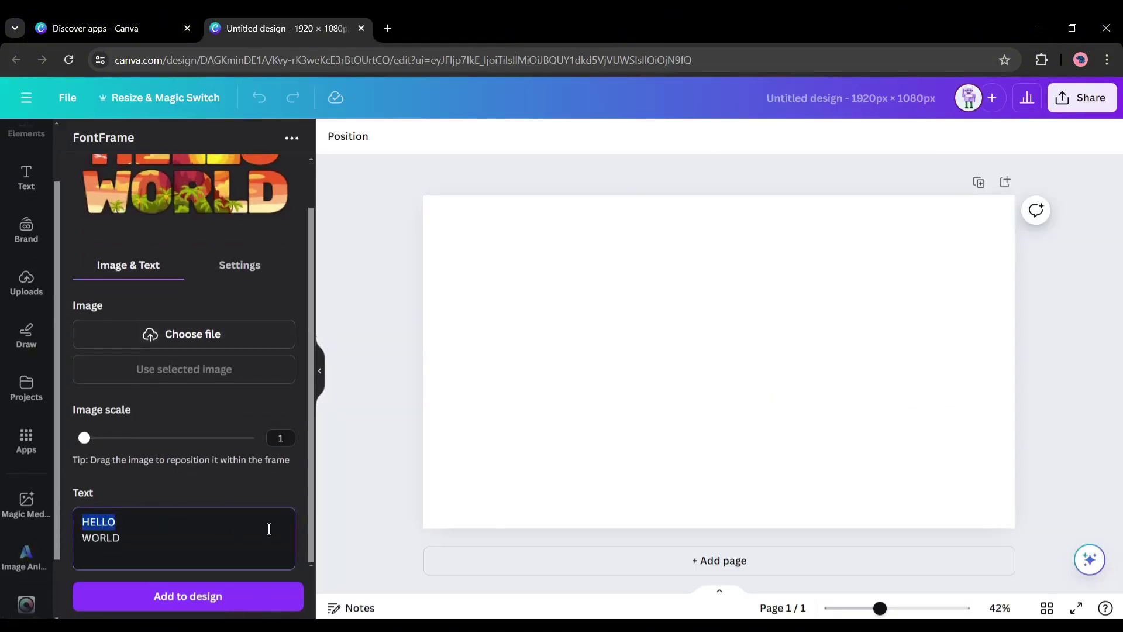
{"action": "type", "text": "AI"}
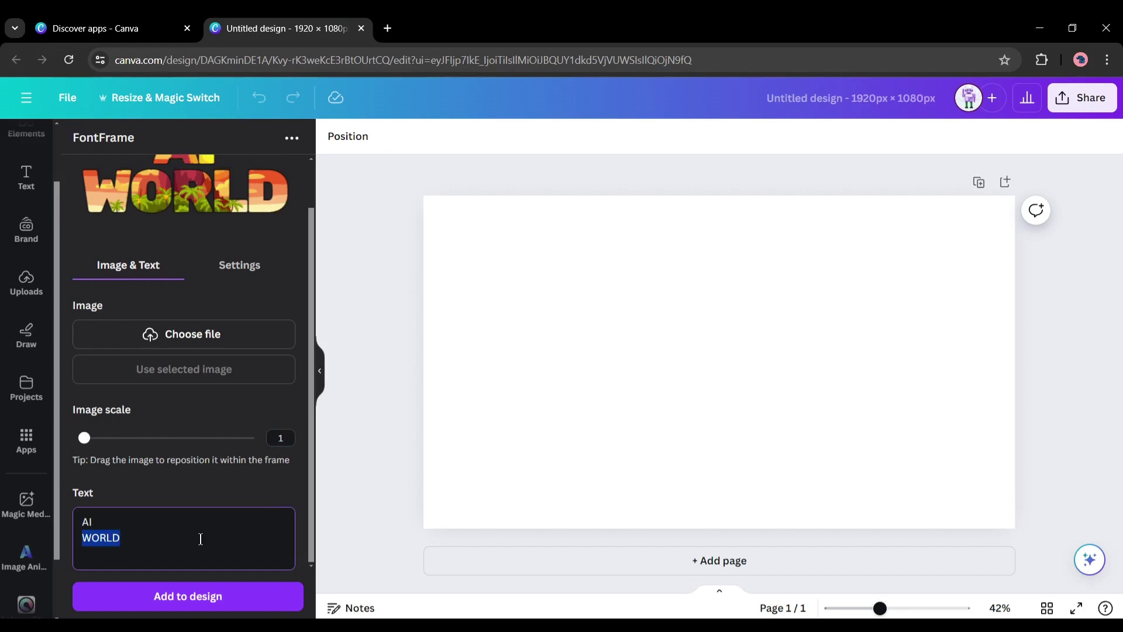
{"action": "type", "text": "Lockup"}
{"action": "scroll", "coordinate": [201, 538], "scroll_direction": "up", "scroll_amount": 1}
{"action": "scroll", "coordinate": [170, 401], "scroll_direction": "down", "scroll_amount": 1}
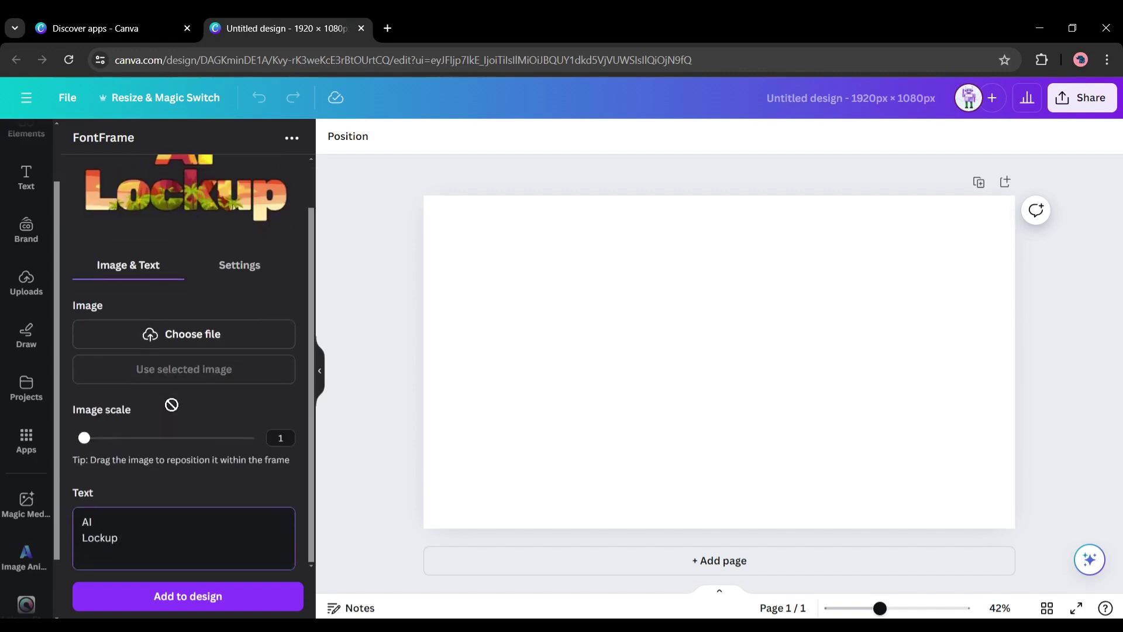
Step: Try adjusting the FontFrame image scale and return it to 1
{"action": "scroll", "coordinate": [205, 456], "scroll_direction": "up", "scroll_amount": 1}
{"action": "mouse_move", "coordinate": [84, 491]}
{"action": "left_mouse_down"}
{"action": "mouse_move", "coordinate": [193, 491]}
{"action": "mouse_move", "coordinate": [83, 502]}
{"action": "left_mouse_up"}
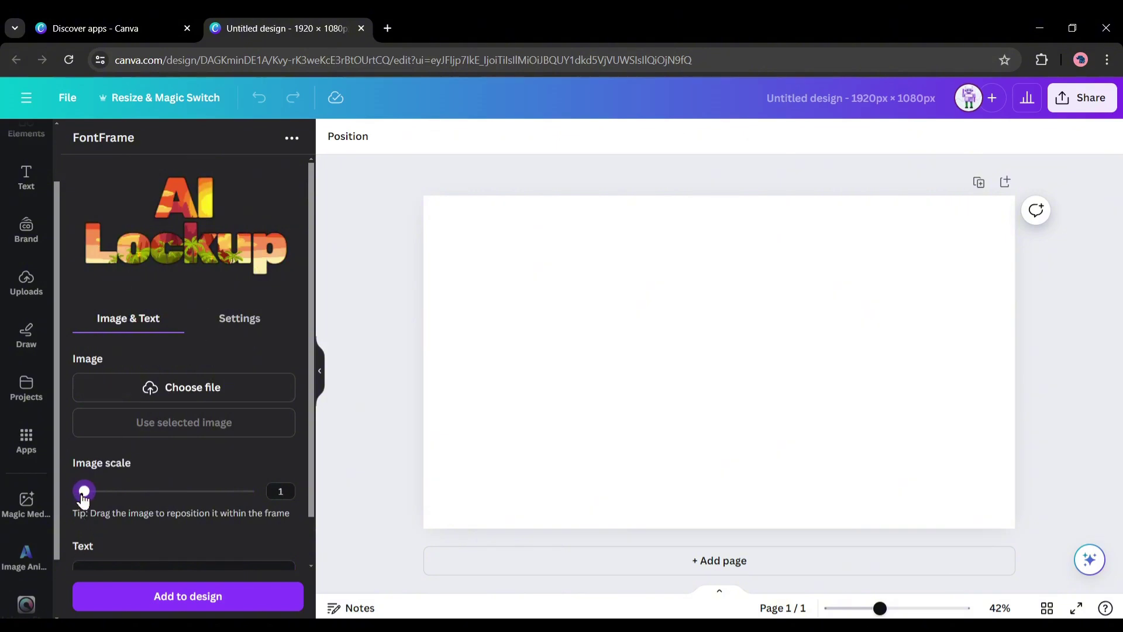
{"action": "mouse_move", "coordinate": [88, 499]}
{"action": "left_mouse_down"}
{"action": "mouse_move", "coordinate": [100, 498]}
{"action": "mouse_move", "coordinate": [83, 499]}
{"action": "left_mouse_up"}
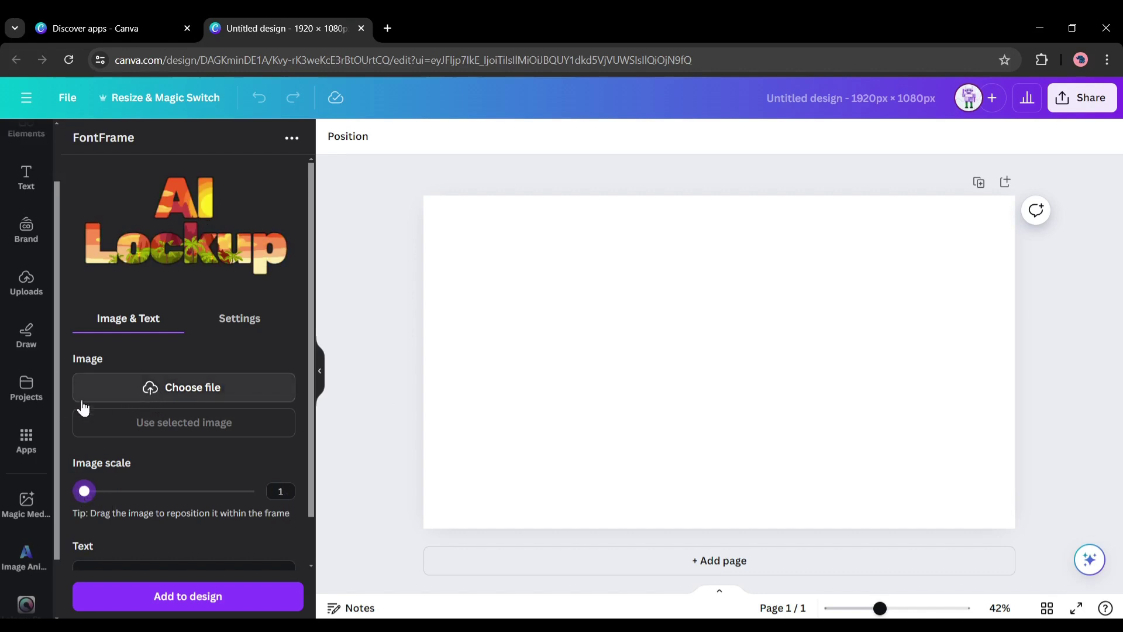
Step: Change the lettering's font to Bungee in the FontFrame settings
{"action": "left_click", "coordinate": [257, 318]}
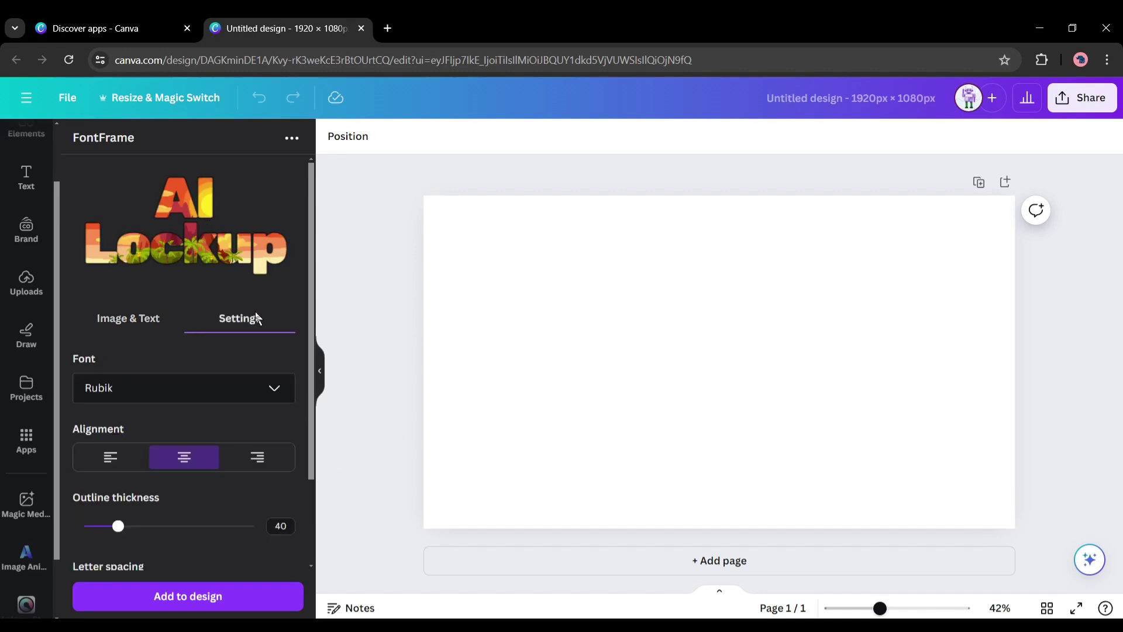
{"action": "left_click", "coordinate": [254, 398]}
{"action": "scroll", "coordinate": [150, 378], "scroll_direction": "down", "scroll_amount": 10}
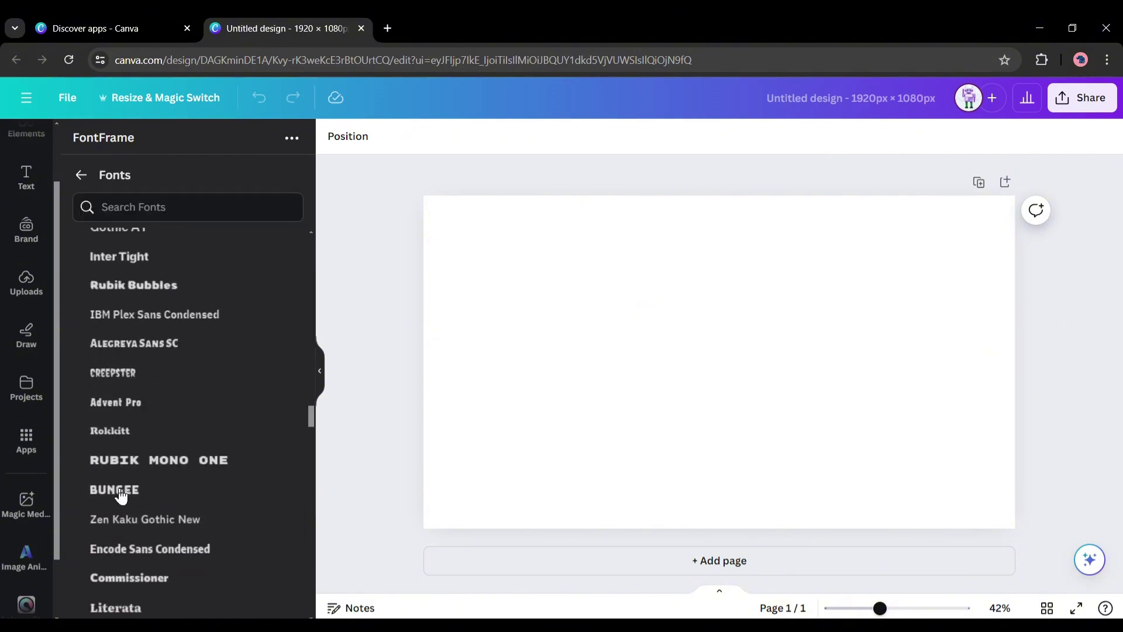
{"action": "left_click", "coordinate": [121, 495]}
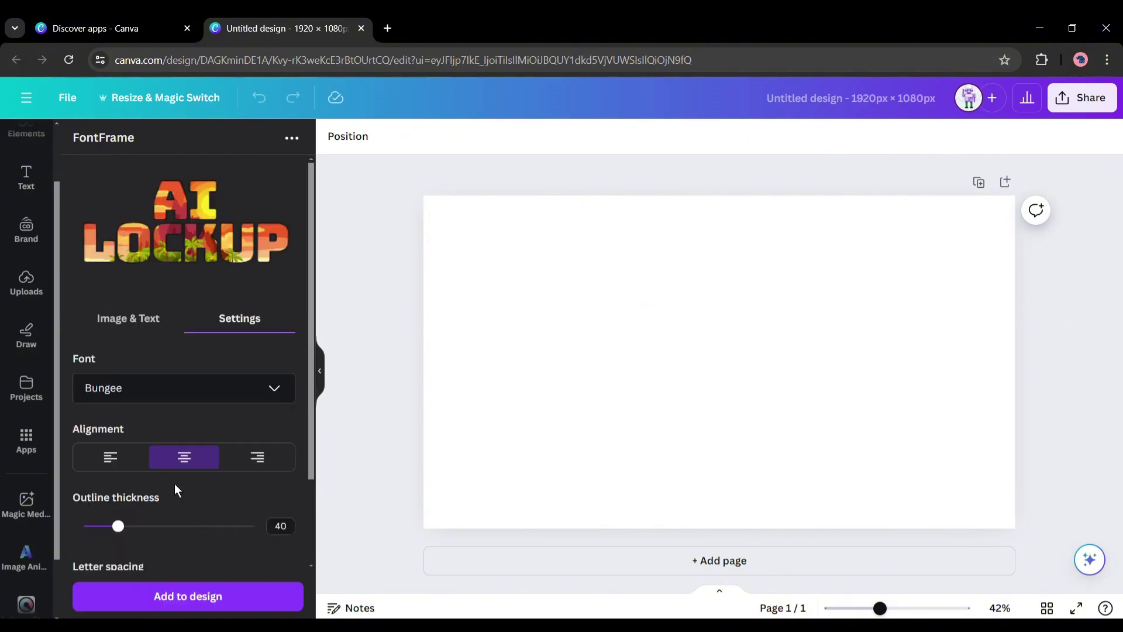
Step: Replace the background image inside the lettering, and scale it up and reposition it within the letters
{"action": "left_click", "coordinate": [127, 331]}
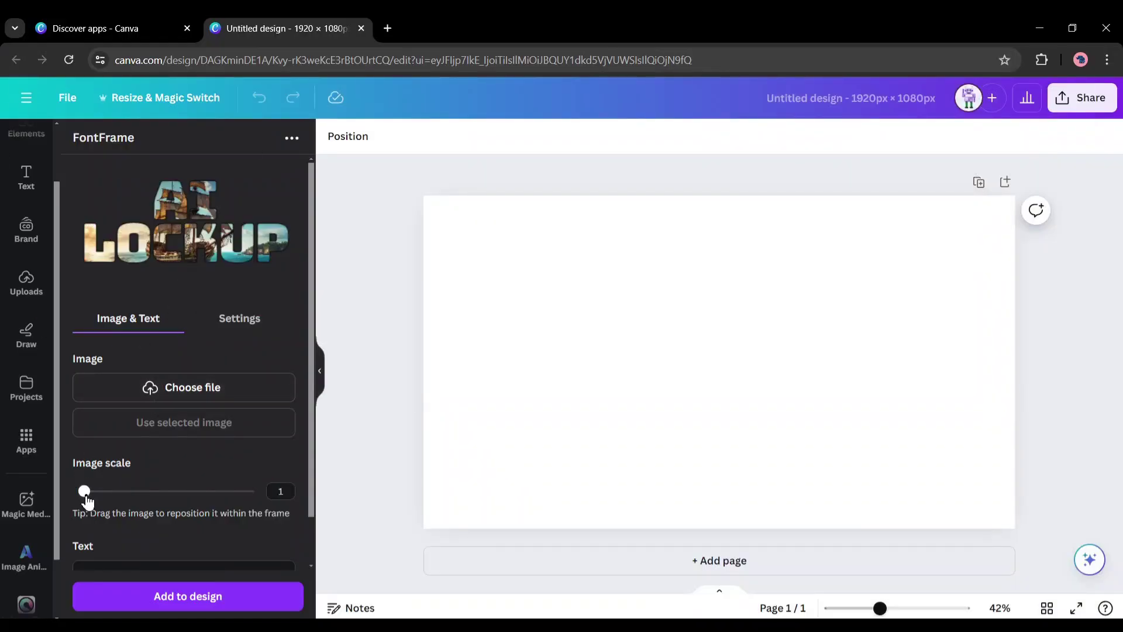
{"action": "left_click_drag", "start_coordinate": [88, 500], "coordinate": [108, 502]}
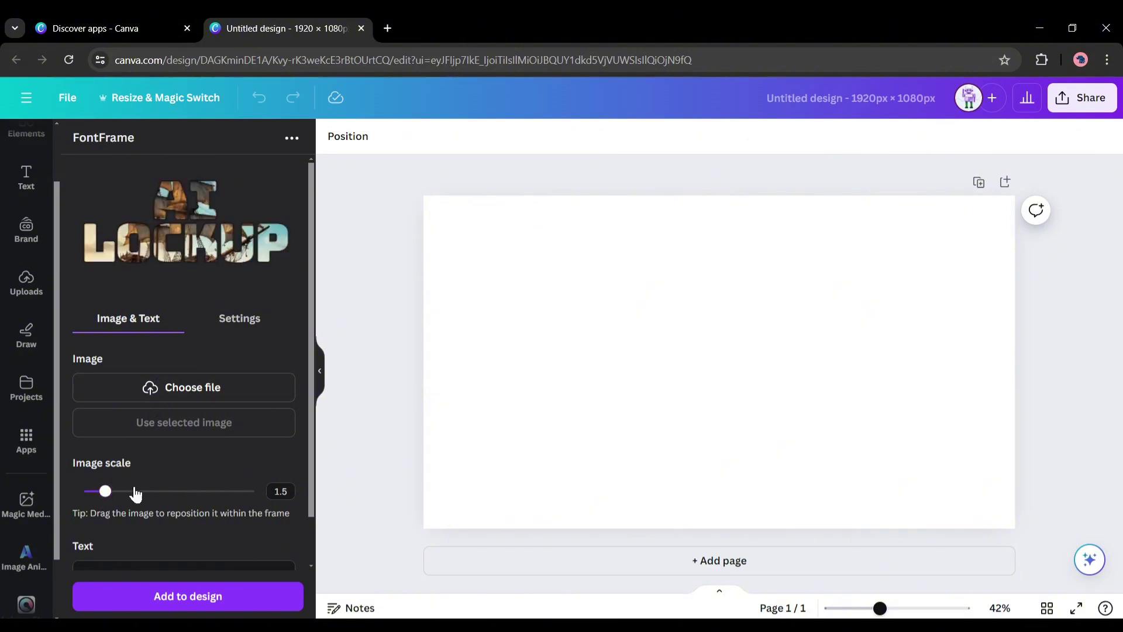
{"action": "left_click_drag", "start_coordinate": [105, 491], "coordinate": [156, 491]}
{"action": "left_click_drag", "start_coordinate": [189, 228], "coordinate": [141, 252]}
{"action": "left_click_drag", "start_coordinate": [155, 492], "coordinate": [118, 491]}
{"action": "left_click_drag", "start_coordinate": [158, 222], "coordinate": [287, 285]}
{"action": "left_click_drag", "start_coordinate": [190, 252], "coordinate": [779, 460]}
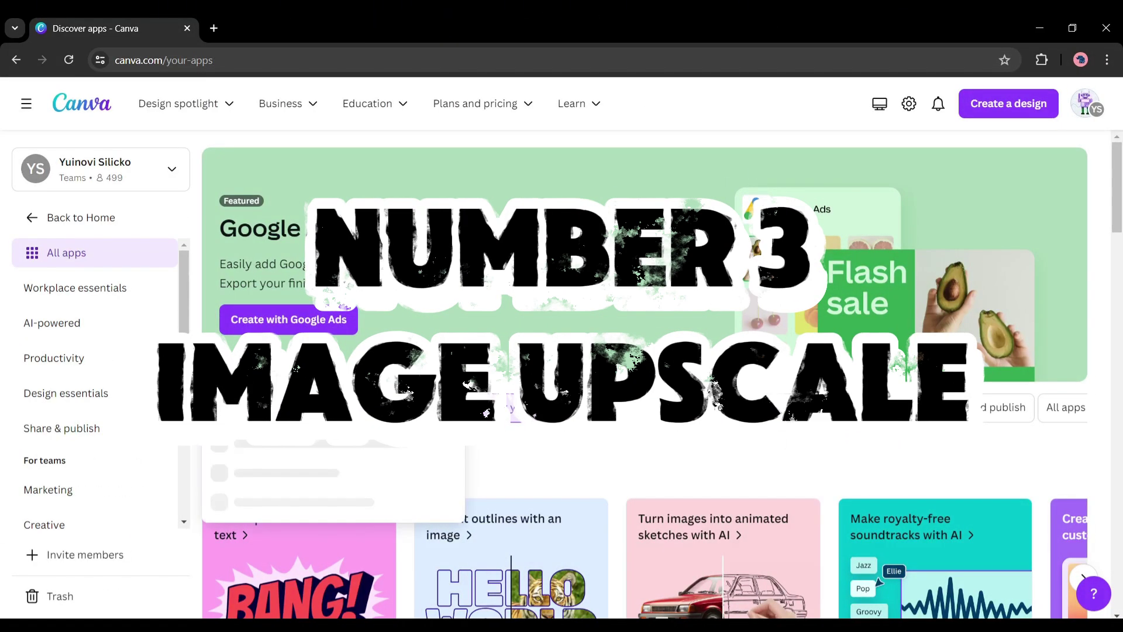
Step: Search the apps for Image Upscaler, open its details and look through the permissions and preview images
{"action": "left_click", "coordinate": [320, 440]}
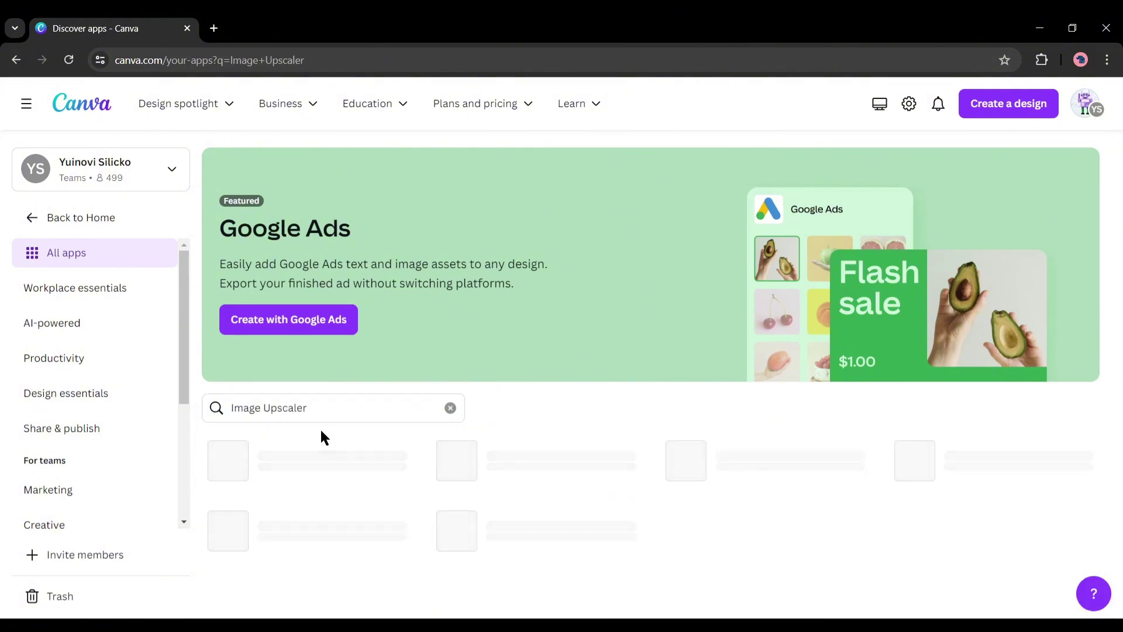
{"action": "left_click", "coordinate": [302, 463]}
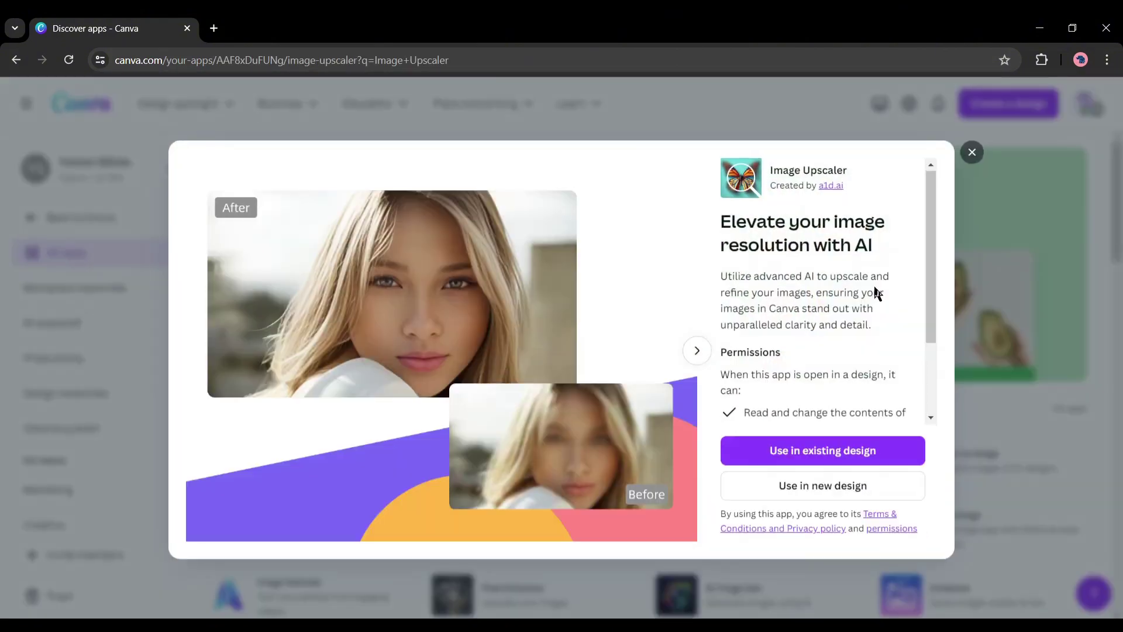
{"action": "scroll", "coordinate": [874, 293], "scroll_direction": "down", "scroll_amount": 2}
{"action": "scroll", "coordinate": [801, 316], "scroll_direction": "down", "scroll_amount": 1}
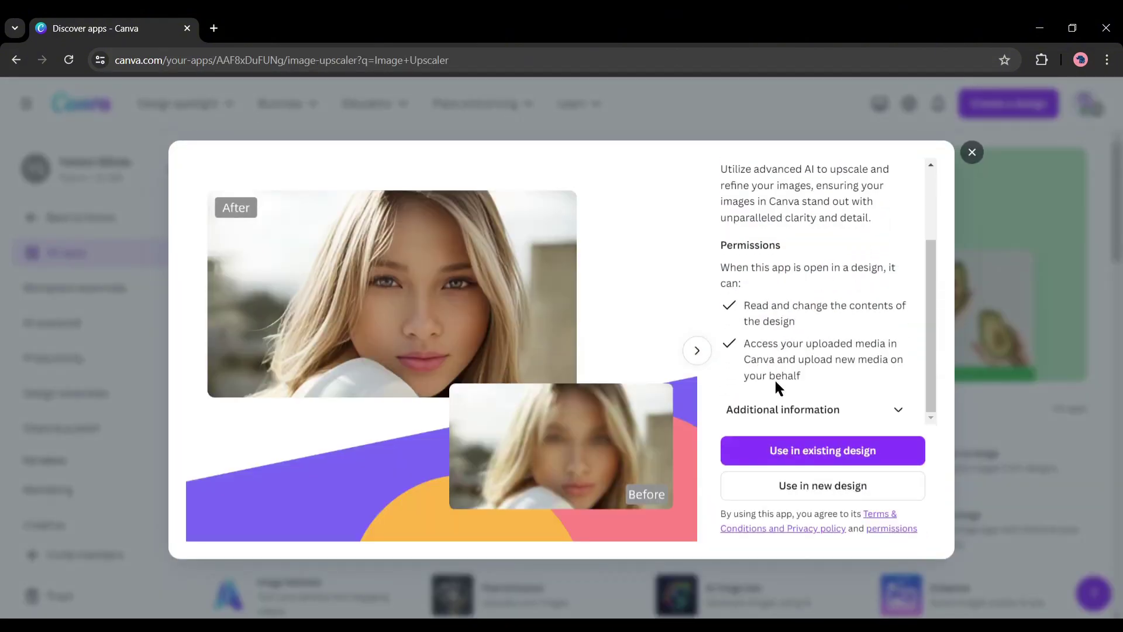
{"action": "scroll", "coordinate": [774, 377], "scroll_direction": "up", "scroll_amount": 2}
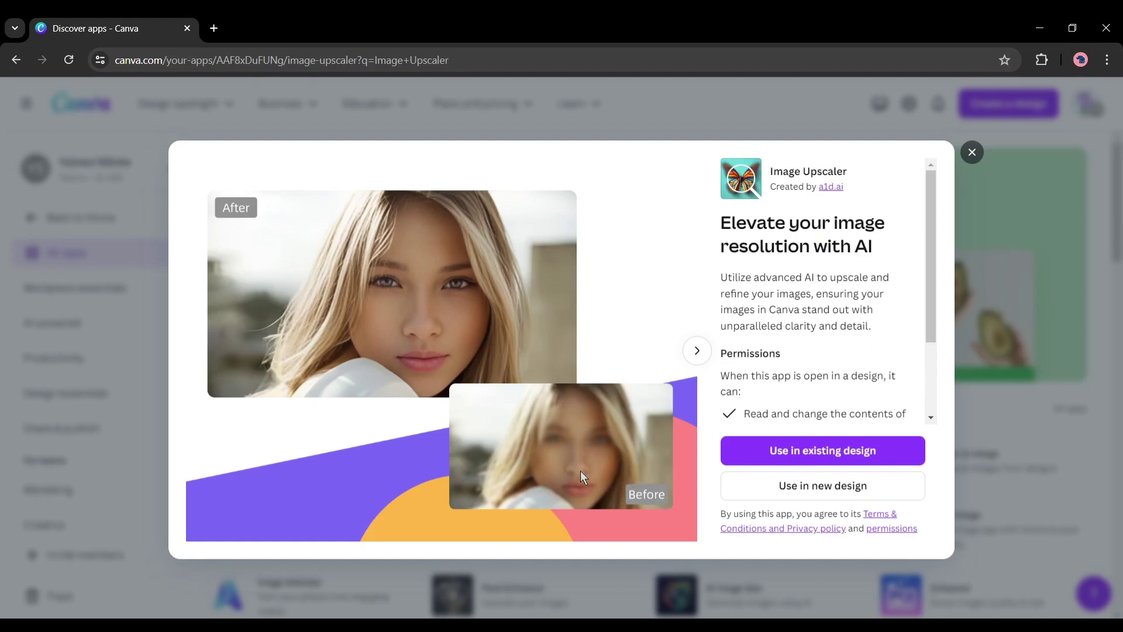
{"action": "left_click", "coordinate": [697, 351]}
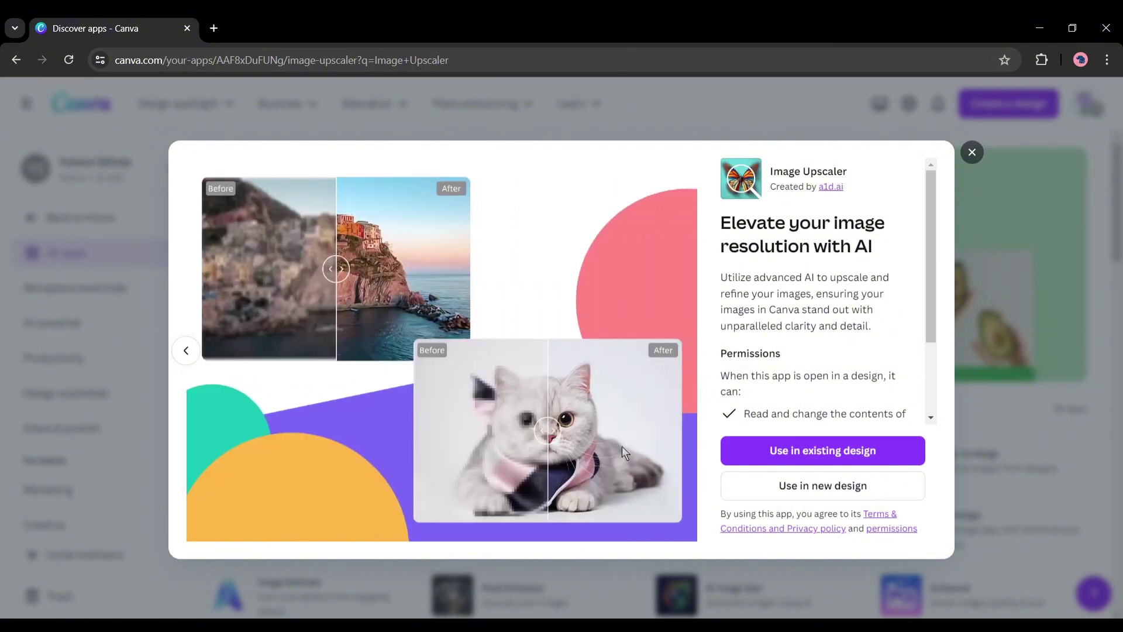
Step: Create a new custom-size design of 1920 × 1080 px that uses Image Upscaler
{"action": "left_click", "coordinate": [822, 485]}
{"action": "left_click", "coordinate": [766, 338]}
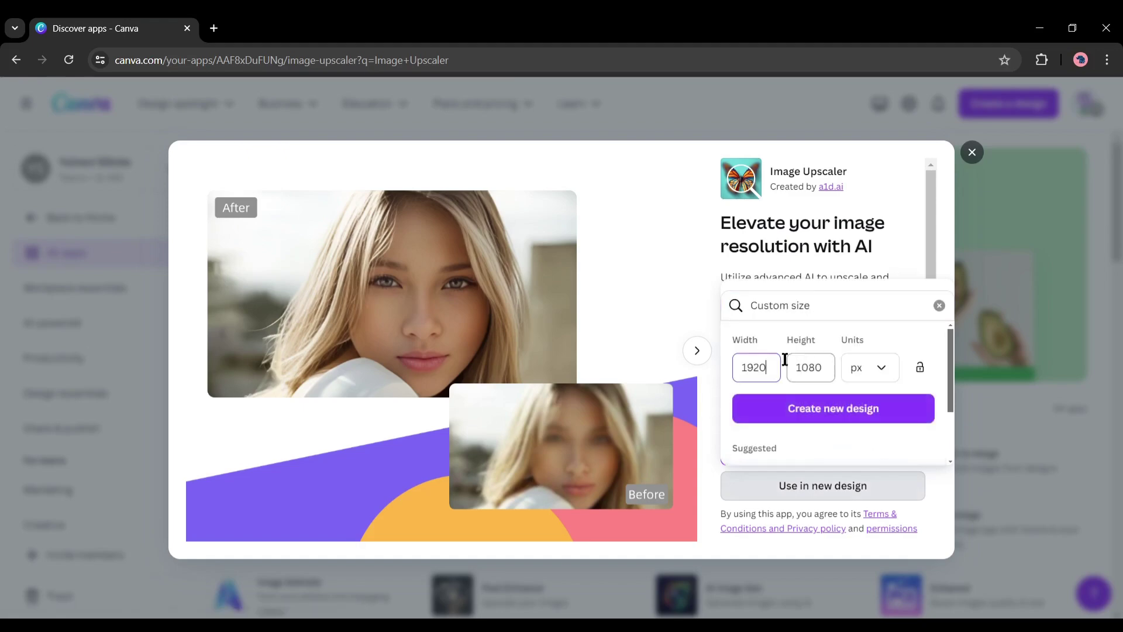
{"action": "left_click", "coordinate": [824, 407]}
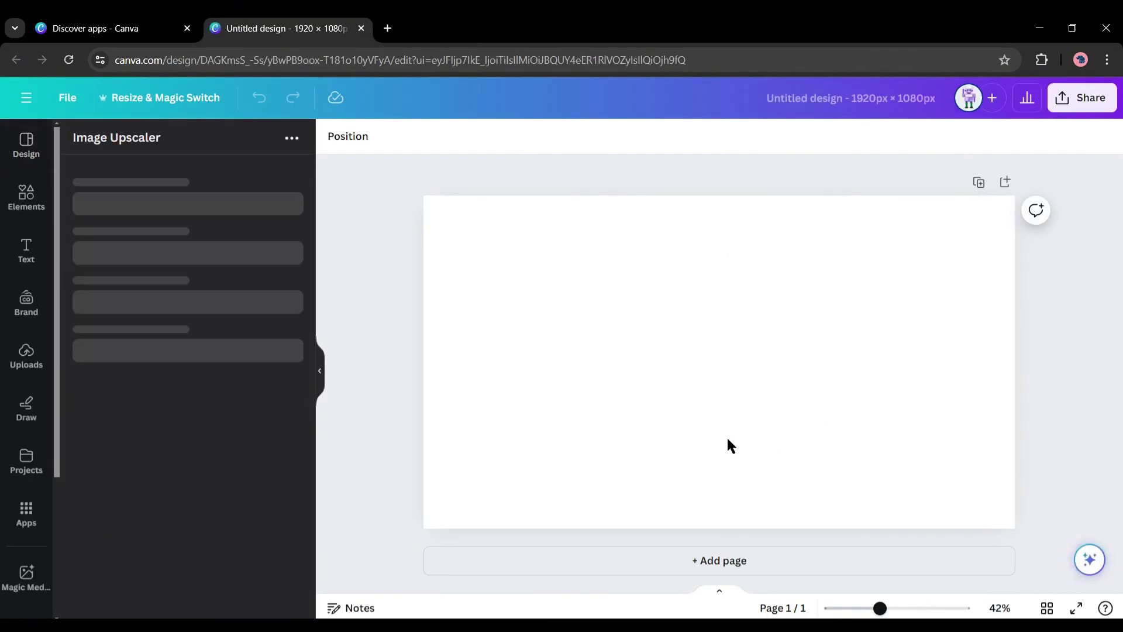
Step: Try to upload an image file from the computer as the original image for upscaling
{"action": "left_click", "coordinate": [194, 248]}
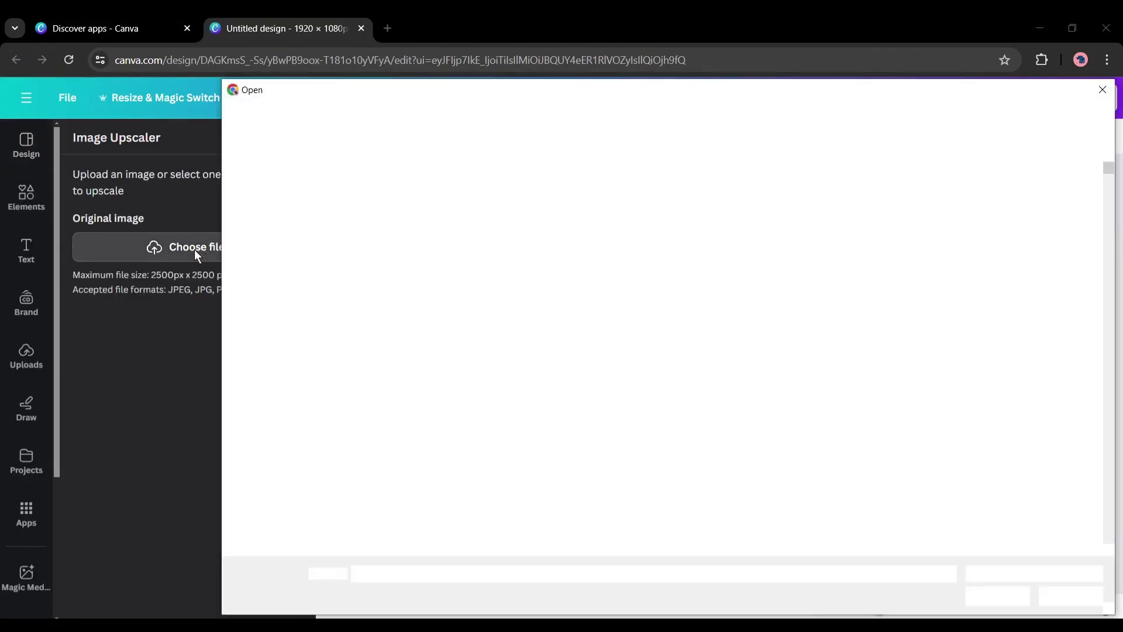
{"action": "double_click", "coordinate": [1020, 230]}
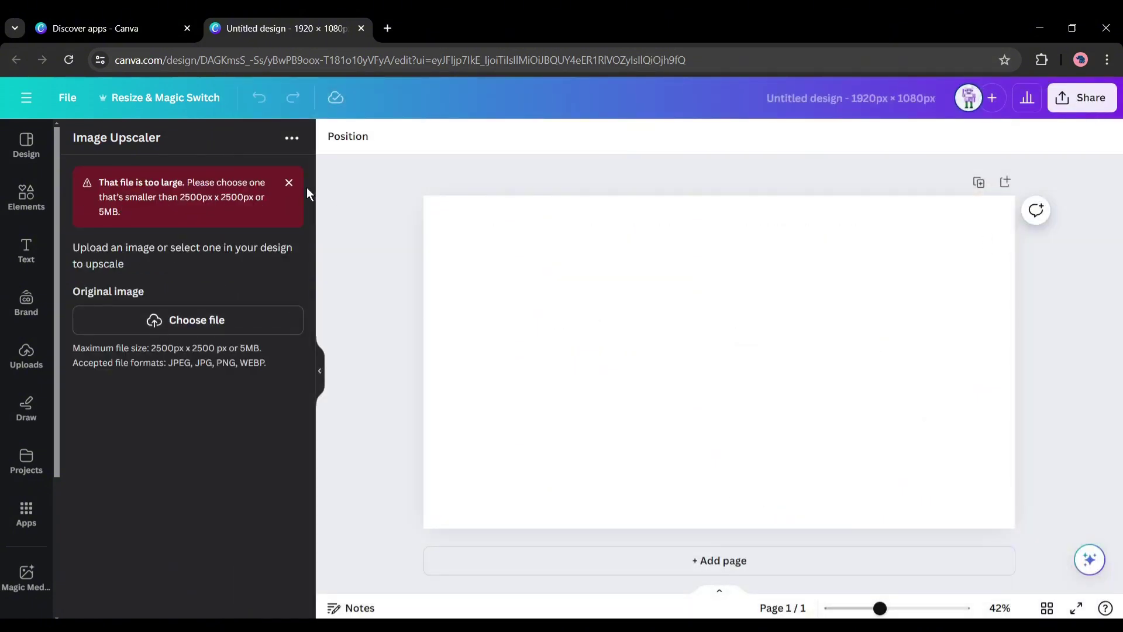
{"action": "left_click", "coordinate": [289, 182]}
Step: Upload Testes.jpg as the original image and set the upscale amount to 8x
{"action": "left_click", "coordinate": [193, 251]}
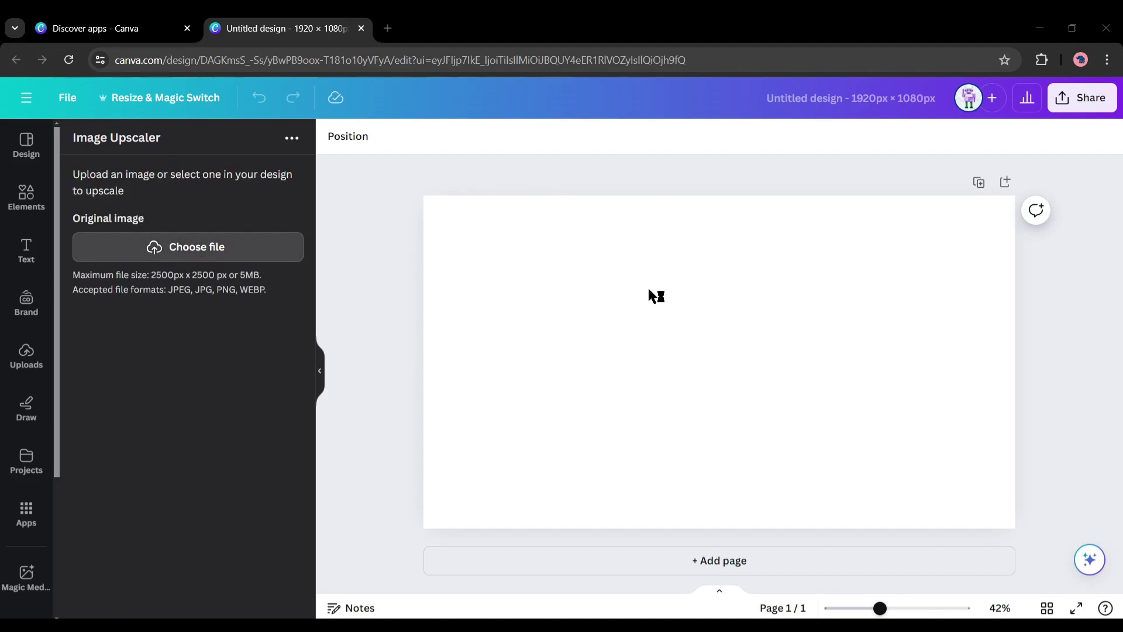
{"action": "double_click", "coordinate": [1056, 311]}
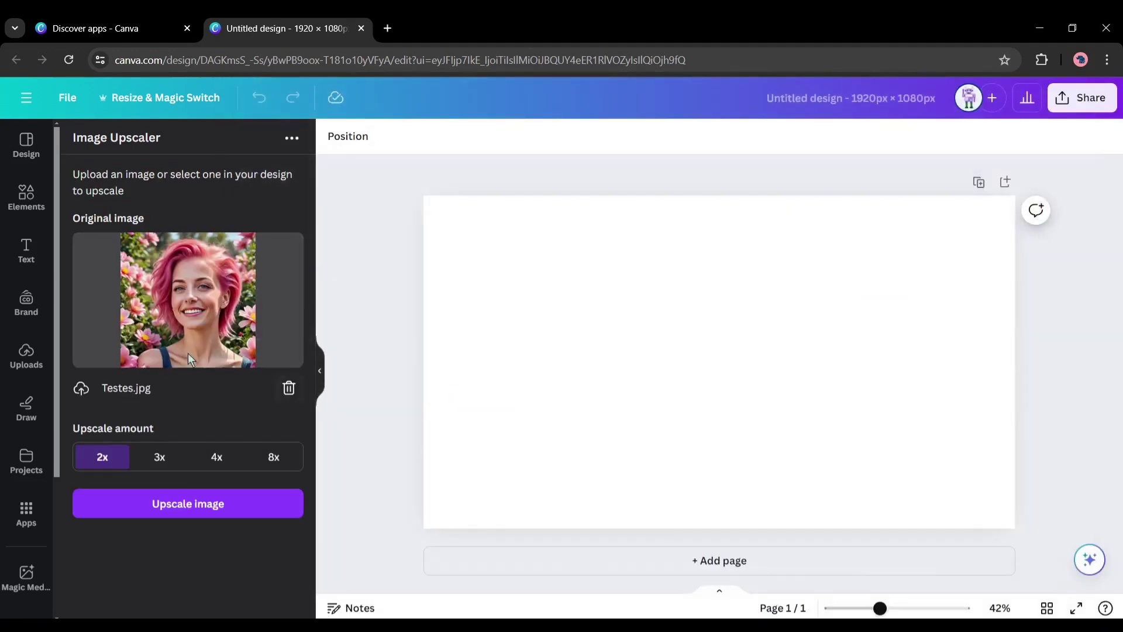
{"action": "left_click", "coordinate": [273, 461]}
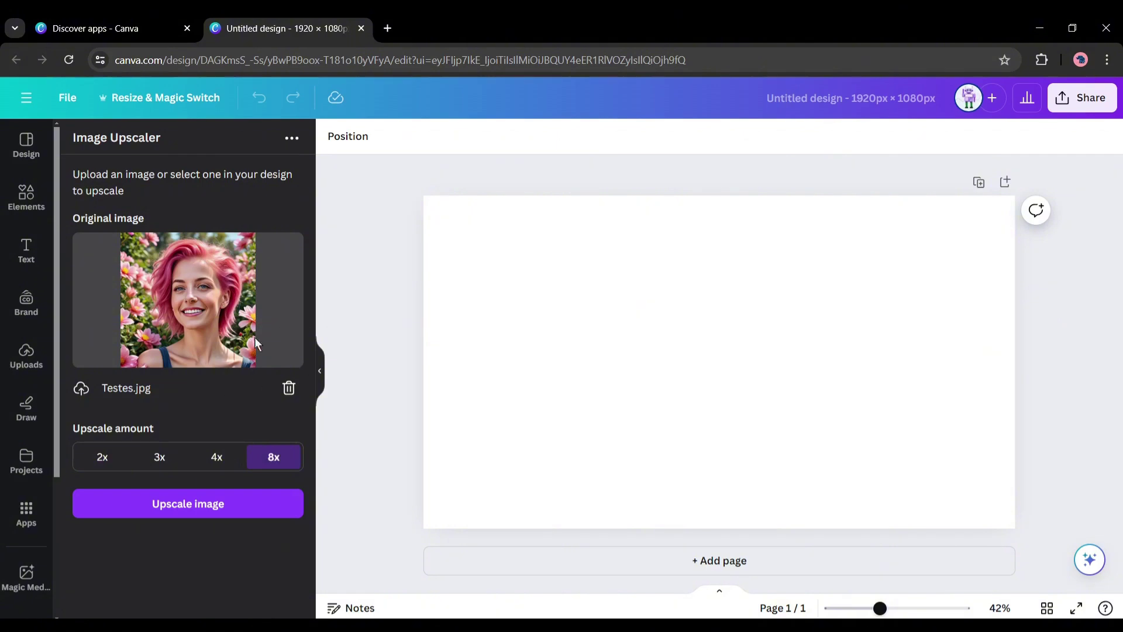
Step: Upscale the portrait, compare its before and after preview, and add the enhanced image to the design
{"action": "left_click", "coordinate": [188, 515]}
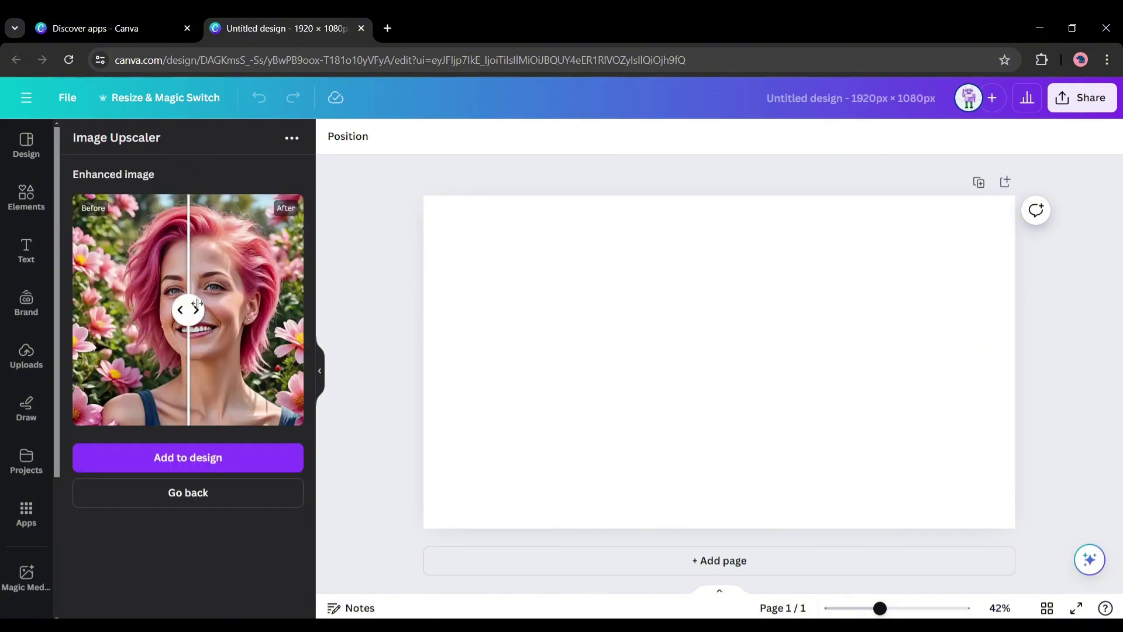
{"action": "left_click_drag", "start_coordinate": [195, 307], "coordinate": [212, 322]}
{"action": "left_click", "coordinate": [208, 465]}
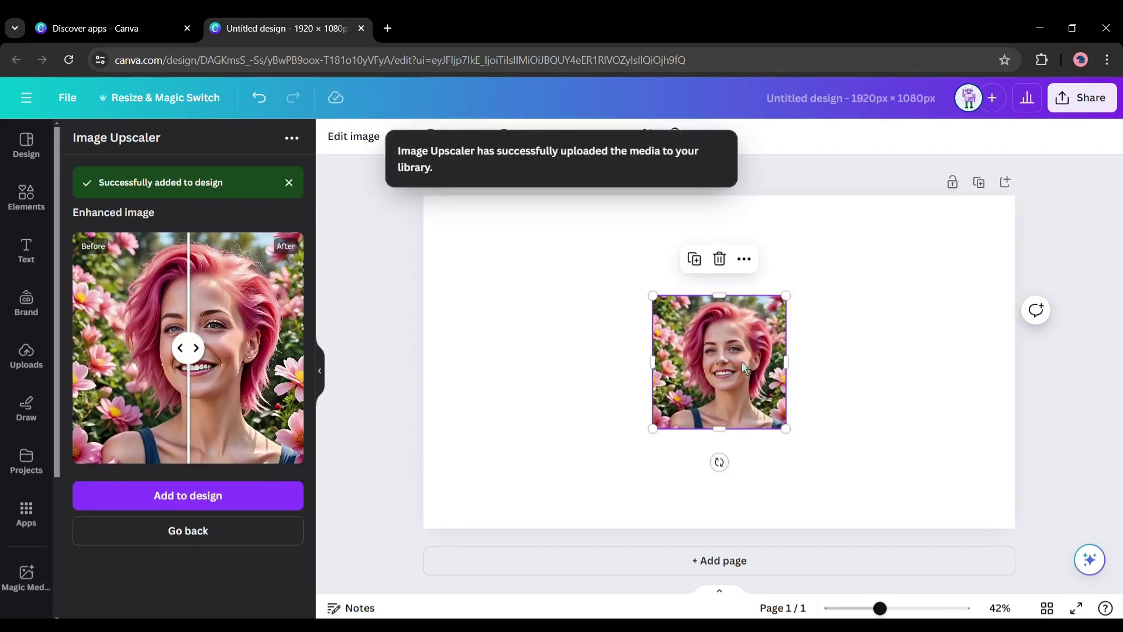
Step: Try the upscaled portrait enlarged to full page height on the right side of the page, and delete it
{"action": "left_click_drag", "start_coordinate": [741, 361], "coordinate": [956, 261]}
{"action": "left_click_drag", "start_coordinate": [883, 328], "coordinate": [680, 528]}
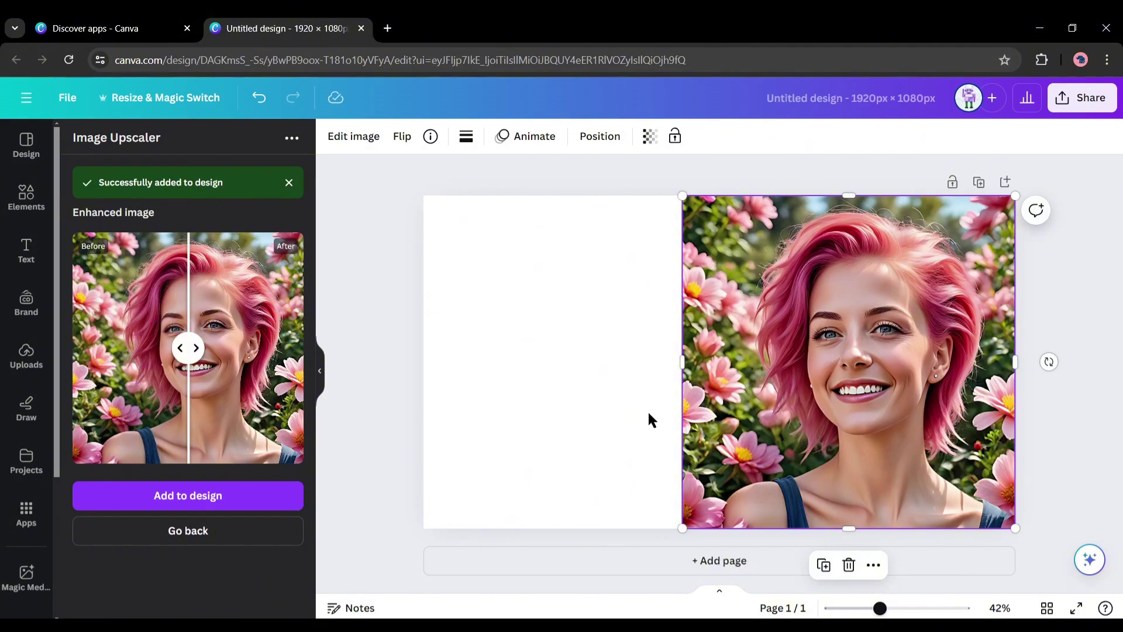
{"action": "left_click", "coordinate": [848, 564]}
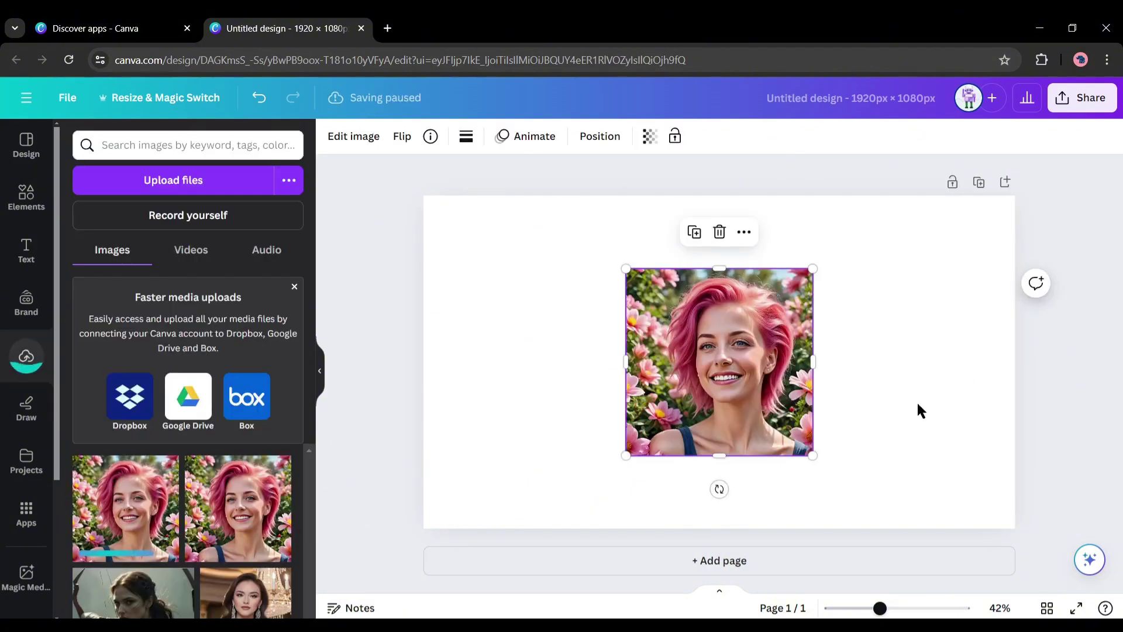
Step: Arrange the original portrait on the left half of the page and the uploaded upscaled one on the right, both enlarged to page height
{"action": "left_click_drag", "start_coordinate": [740, 378], "coordinate": [538, 304]}
{"action": "left_click_drag", "start_coordinate": [614, 386], "coordinate": [755, 541]}
{"action": "left_click", "coordinate": [241, 501]}
{"action": "left_click_drag", "start_coordinate": [747, 414], "coordinate": [905, 371]}
{"action": "left_click_drag", "start_coordinate": [751, 447], "coordinate": [694, 546]}
{"action": "left_click_drag", "start_coordinate": [576, 386], "coordinate": [546, 392]}
{"action": "left_click_drag", "start_coordinate": [867, 409], "coordinate": [905, 412]}
Step: Compare the facial details of the original and upscaled portraits up close at 84% zoom
{"action": "left_click_drag", "start_coordinate": [879, 608], "coordinate": [903, 608]}
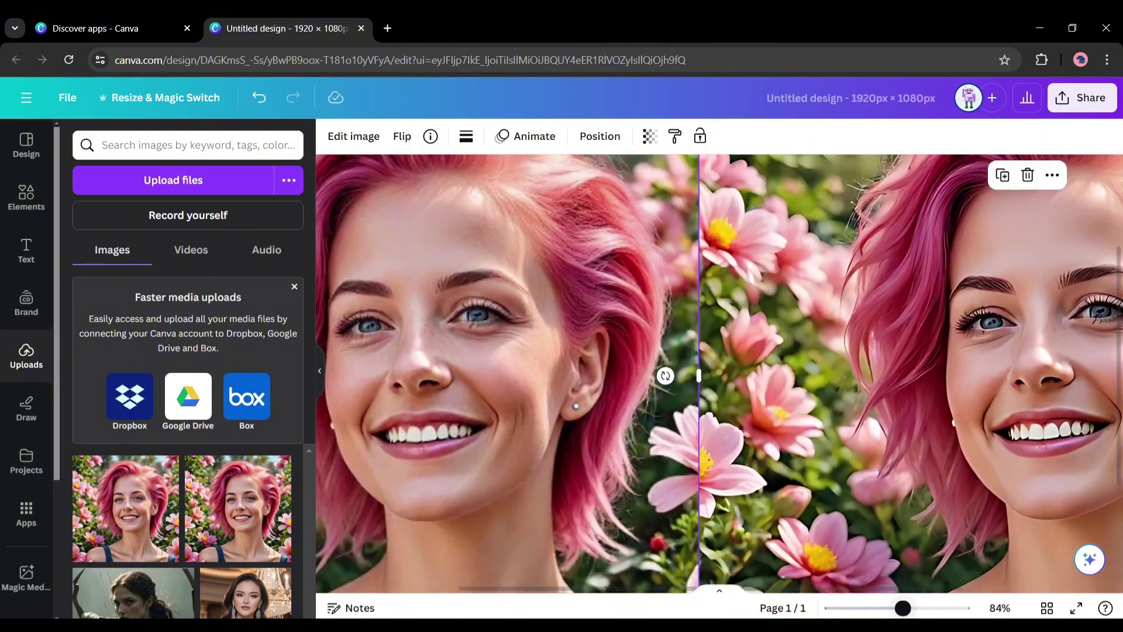
{"action": "left_click_drag", "start_coordinate": [531, 590], "coordinate": [506, 588]}
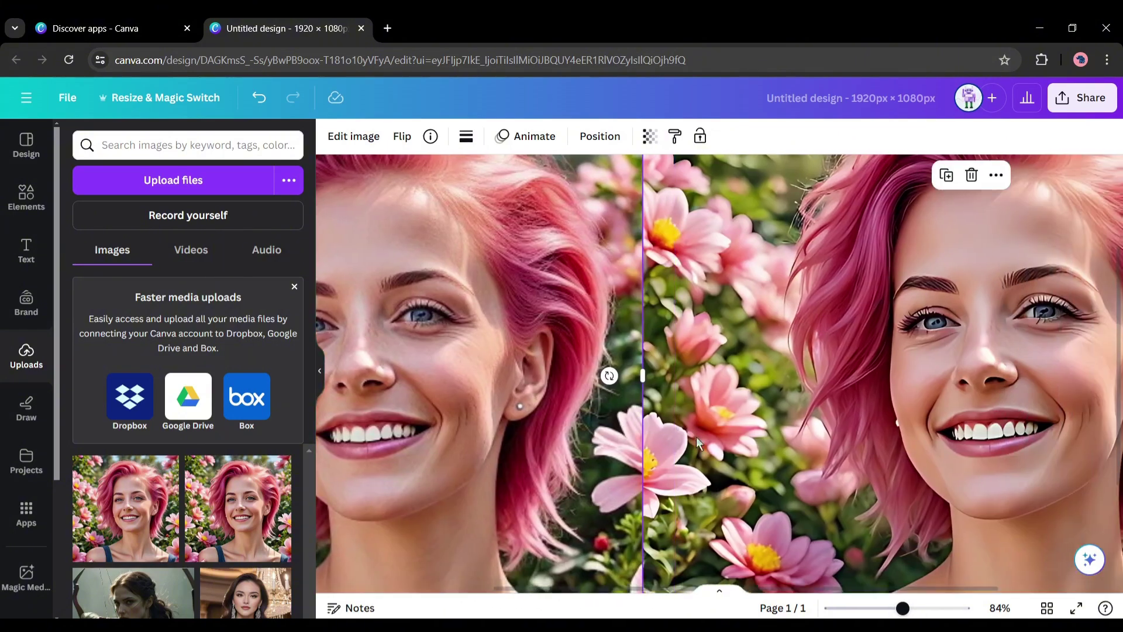
Step: Return to the full-page view of the portrait comparison, then close the design and the Image Upscaler details
{"action": "scroll", "coordinate": [761, 445], "scroll_direction": "down", "scroll_amount": 3}
{"action": "scroll", "coordinate": [852, 457], "scroll_direction": "up", "scroll_amount": 2}
{"action": "scroll", "coordinate": [761, 421], "scroll_direction": "down", "scroll_amount": 5, "text": "ctrl"}
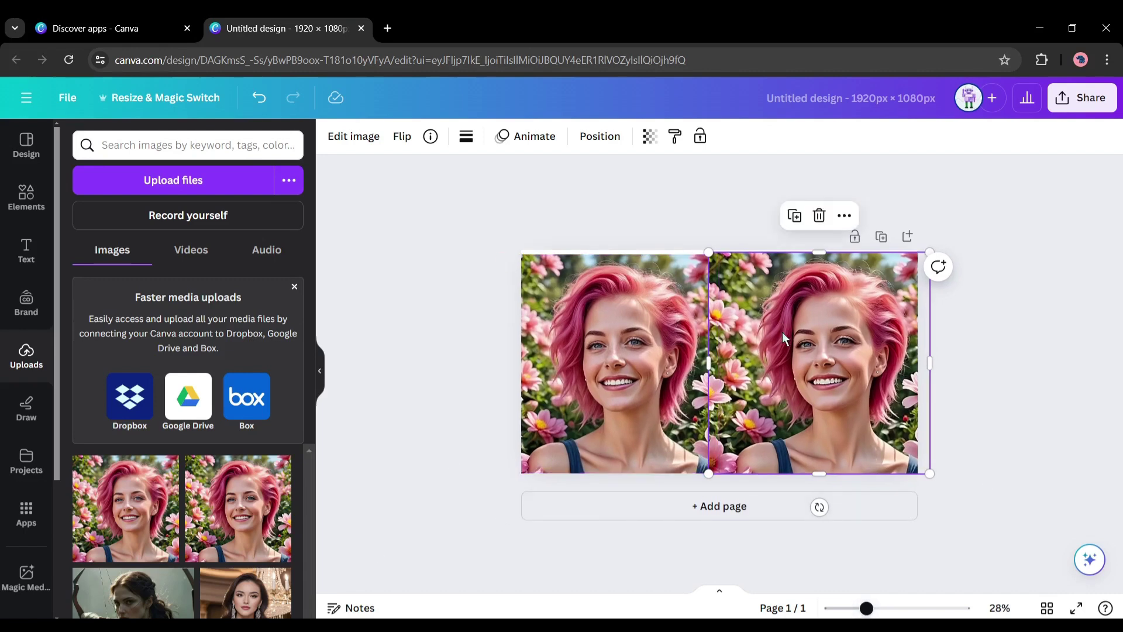
{"action": "left_click", "coordinate": [361, 29]}
{"action": "left_click", "coordinate": [973, 151]}
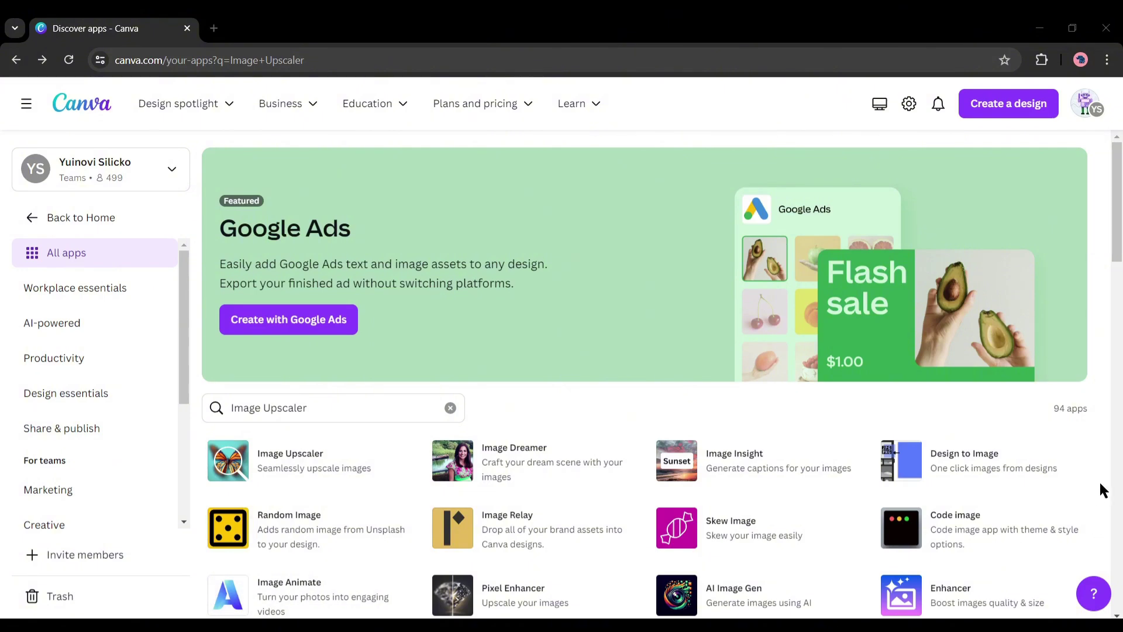
Step: Search the apps for Lalamu Studio and open its details
{"action": "double_click", "coordinate": [329, 404]}
{"action": "left_click", "coordinate": [449, 408]}
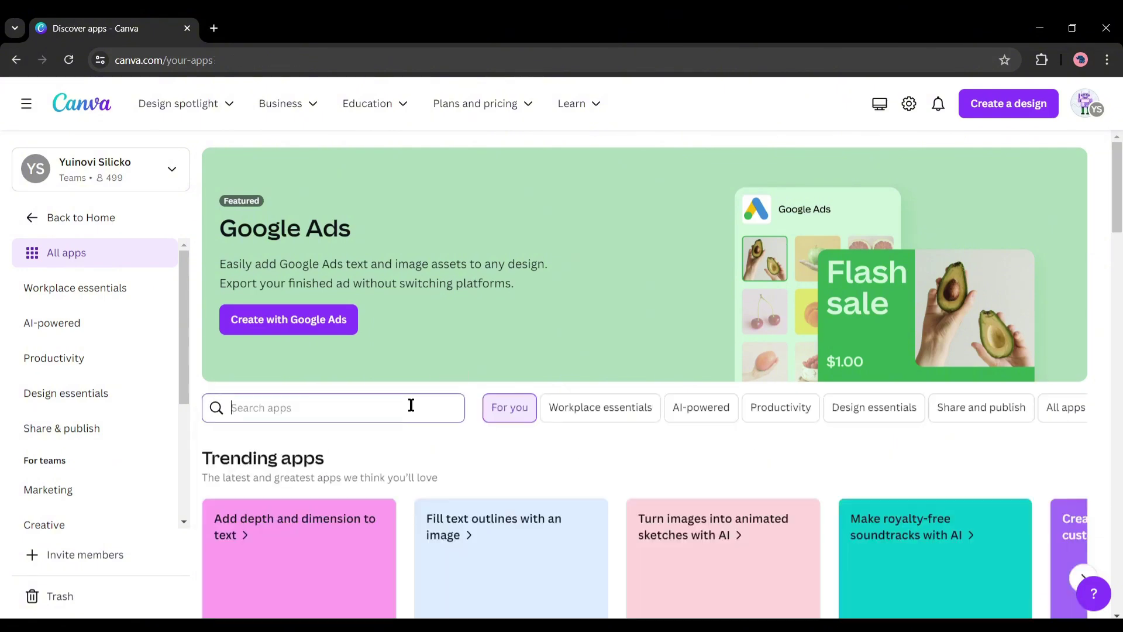
{"action": "type", "text": "Lal"}
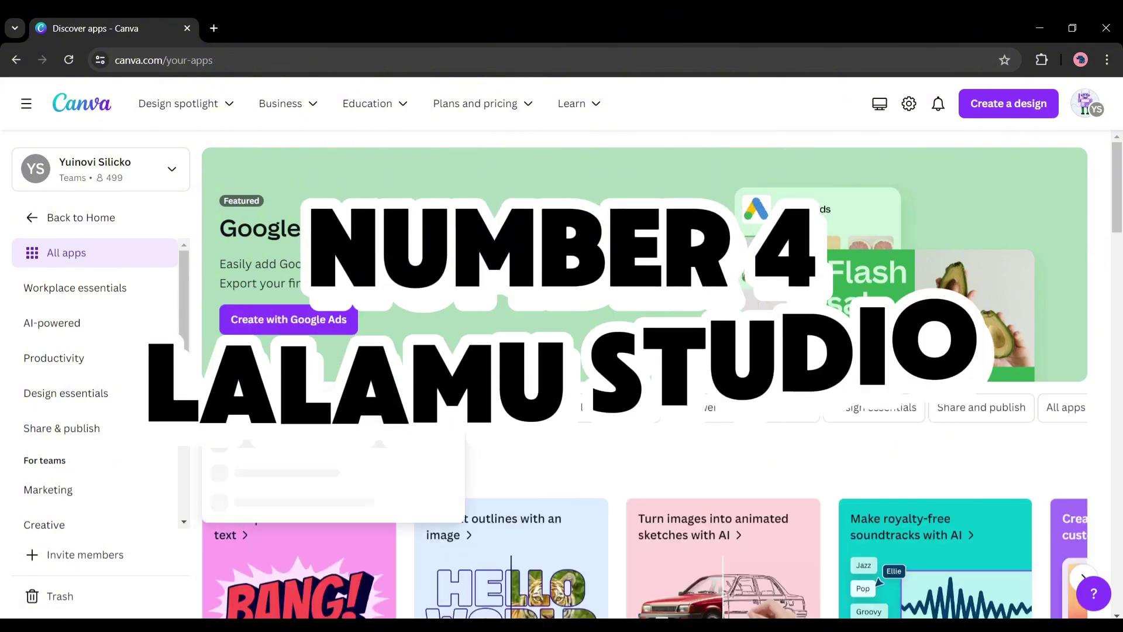
{"action": "type", "text": "amu Studio"}
{"action": "key", "text": "Return"}
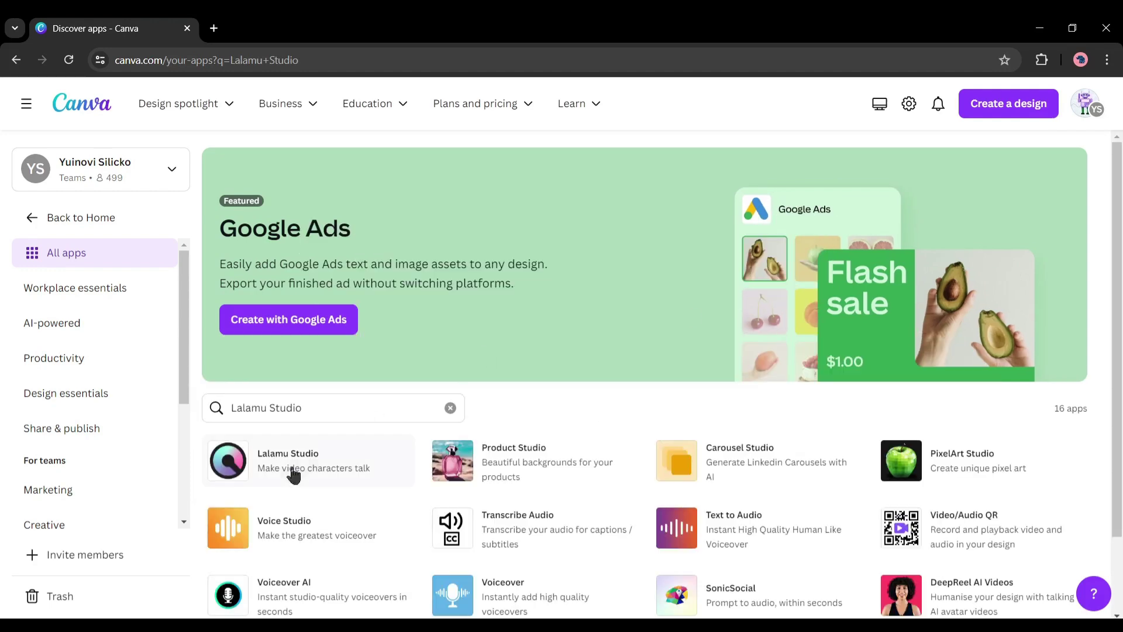
{"action": "left_click", "coordinate": [290, 471]}
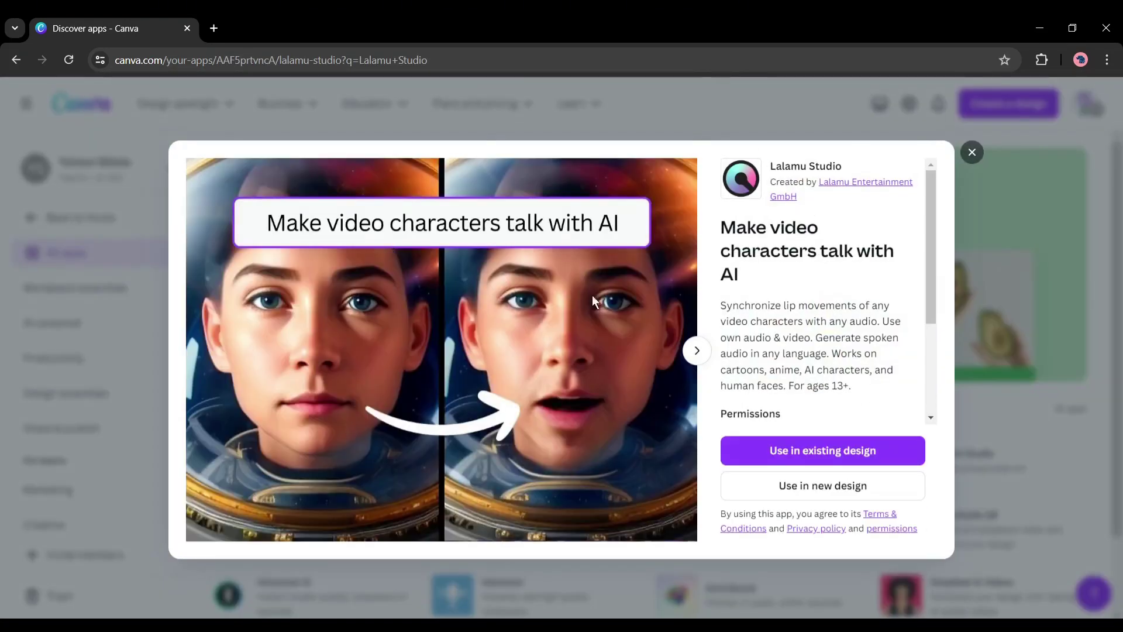
Step: Look through the Lalamu Studio preview images covering supported characters, templates, languages, and video and audio uploads
{"action": "left_click", "coordinate": [697, 351]}
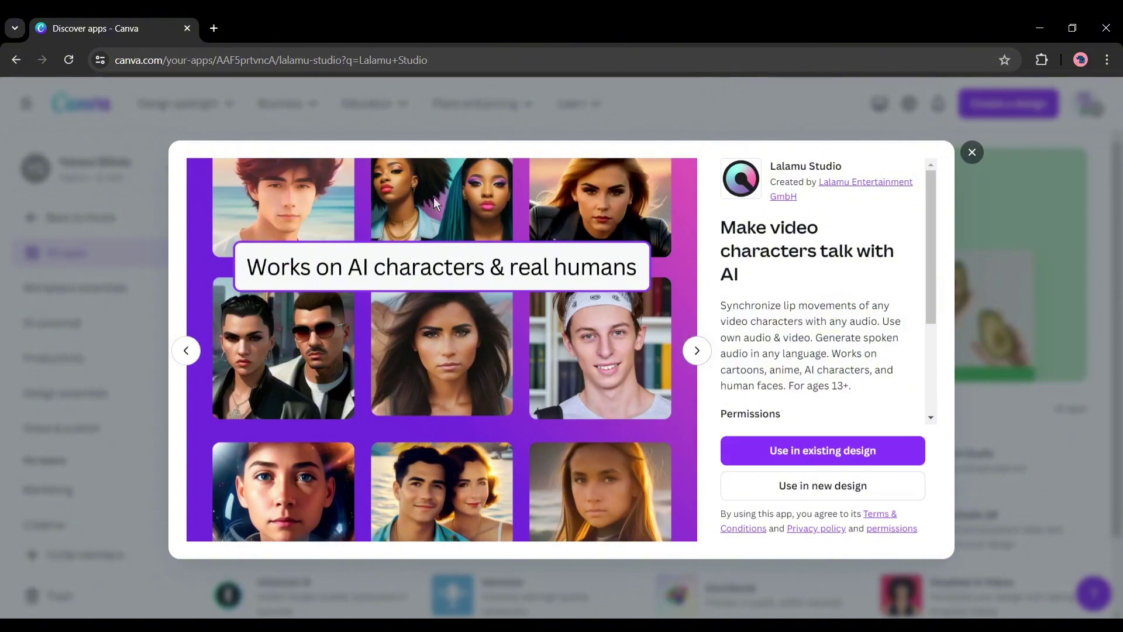
{"action": "left_click", "coordinate": [694, 353]}
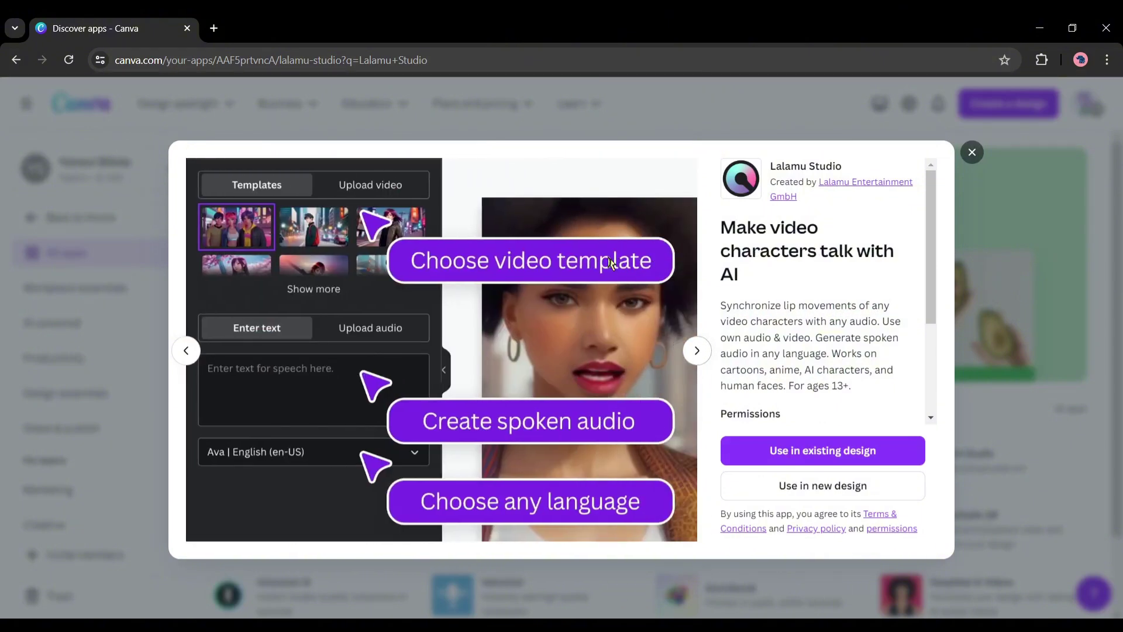
{"action": "left_click", "coordinate": [695, 352]}
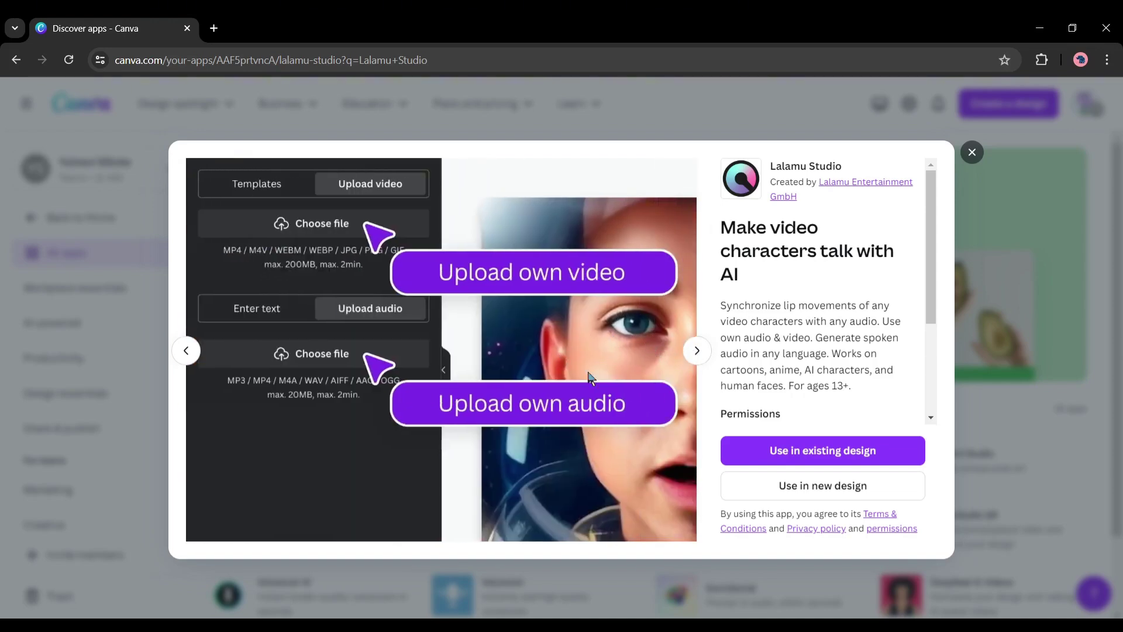
Step: Use Lalamu Studio in a new video design instead of a custom 1920 × 1080 px one
{"action": "left_click", "coordinate": [821, 494]}
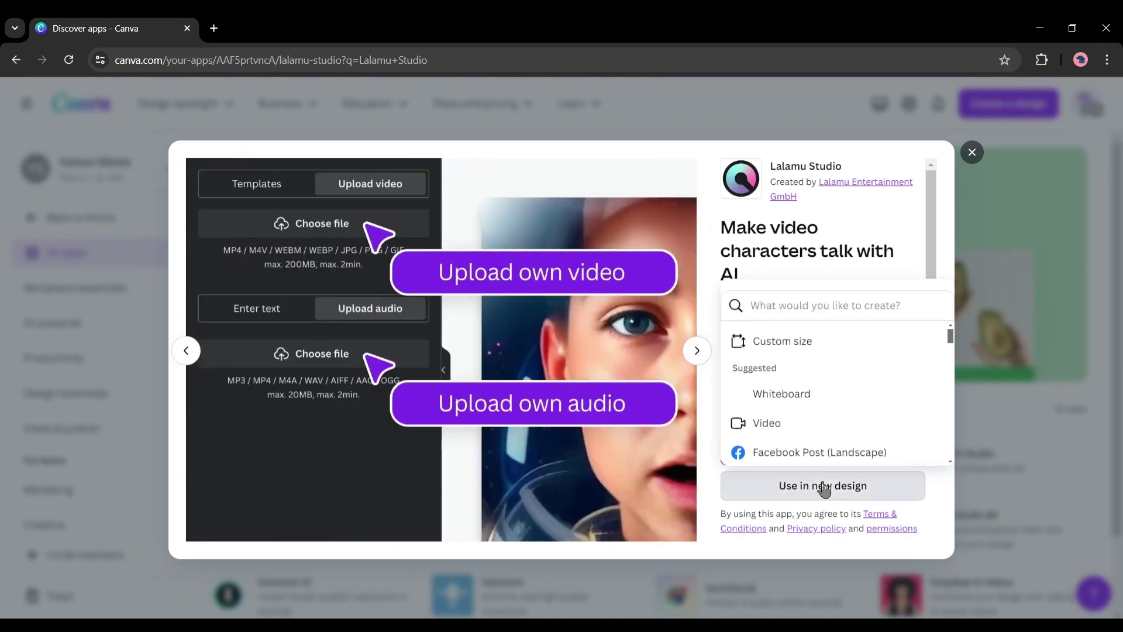
{"action": "left_click", "coordinate": [815, 355]}
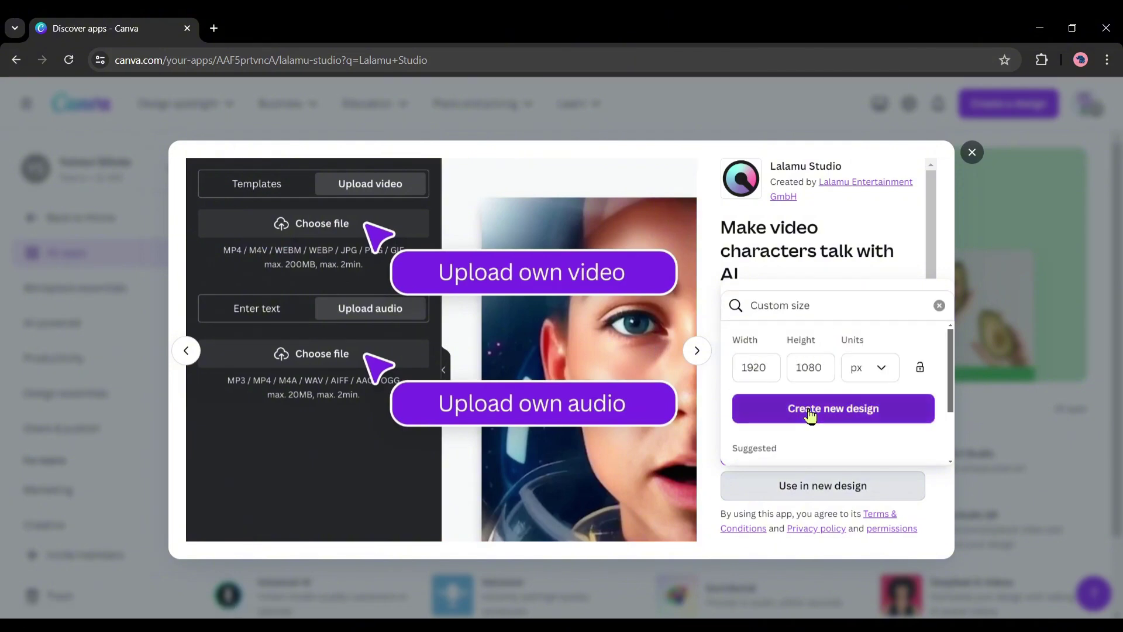
{"action": "left_click", "coordinate": [810, 412]}
{"action": "left_click", "coordinate": [361, 28]}
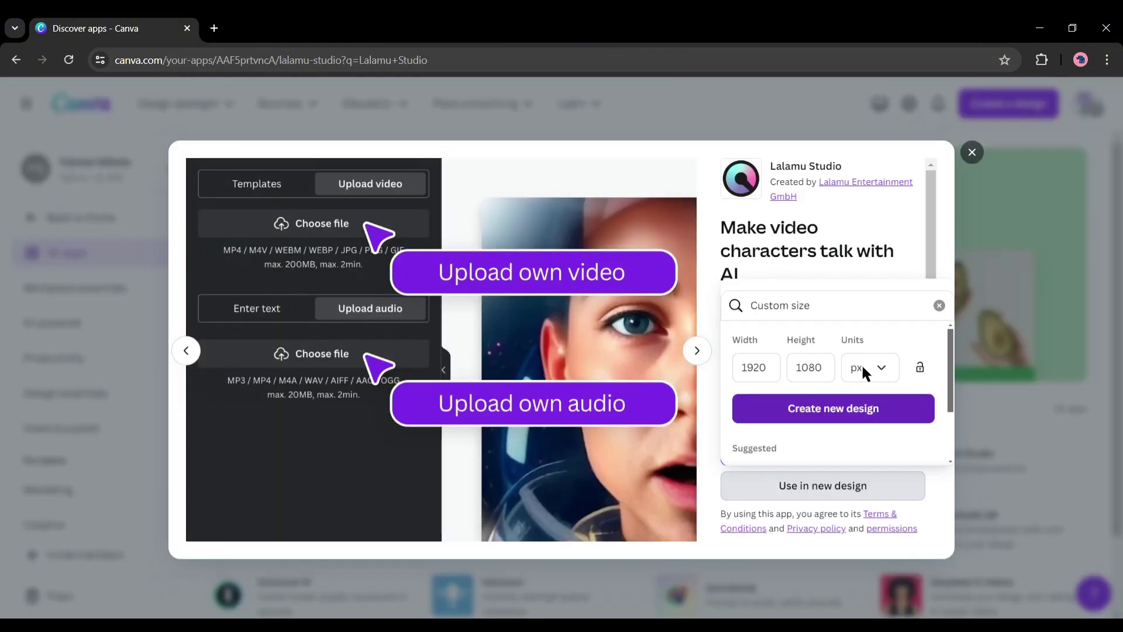
{"action": "left_click", "coordinate": [808, 412]}
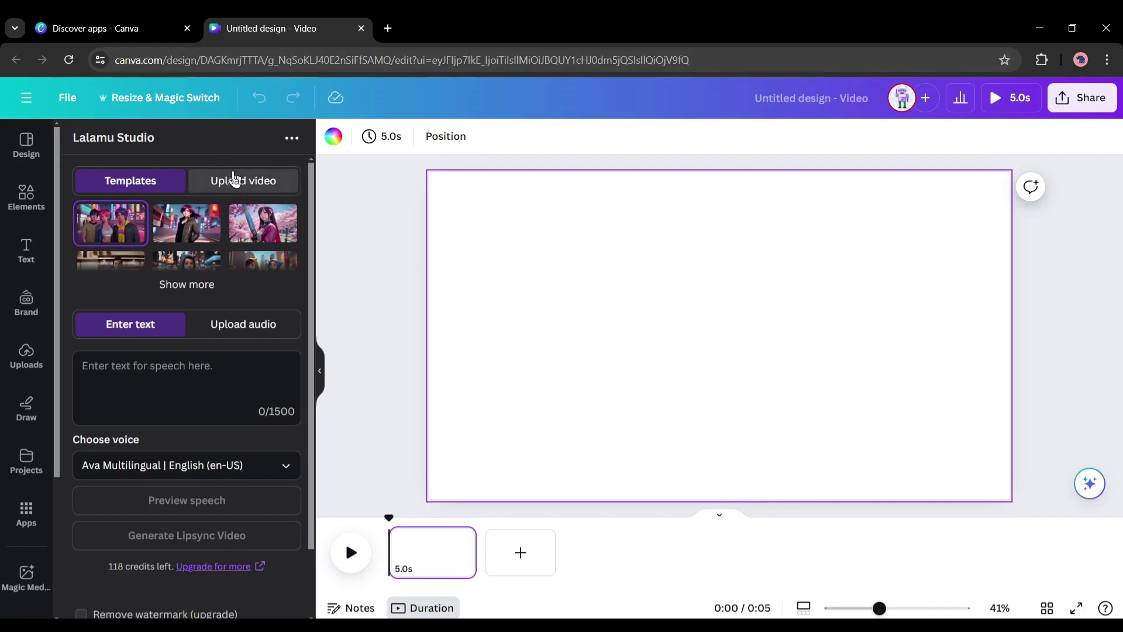
Step: Compare the template and upload options, and use the uploaded clip Untitled design - Video_10.mp4 as the lipsync source
{"action": "left_click", "coordinate": [234, 179]}
{"action": "left_click", "coordinate": [145, 184]}
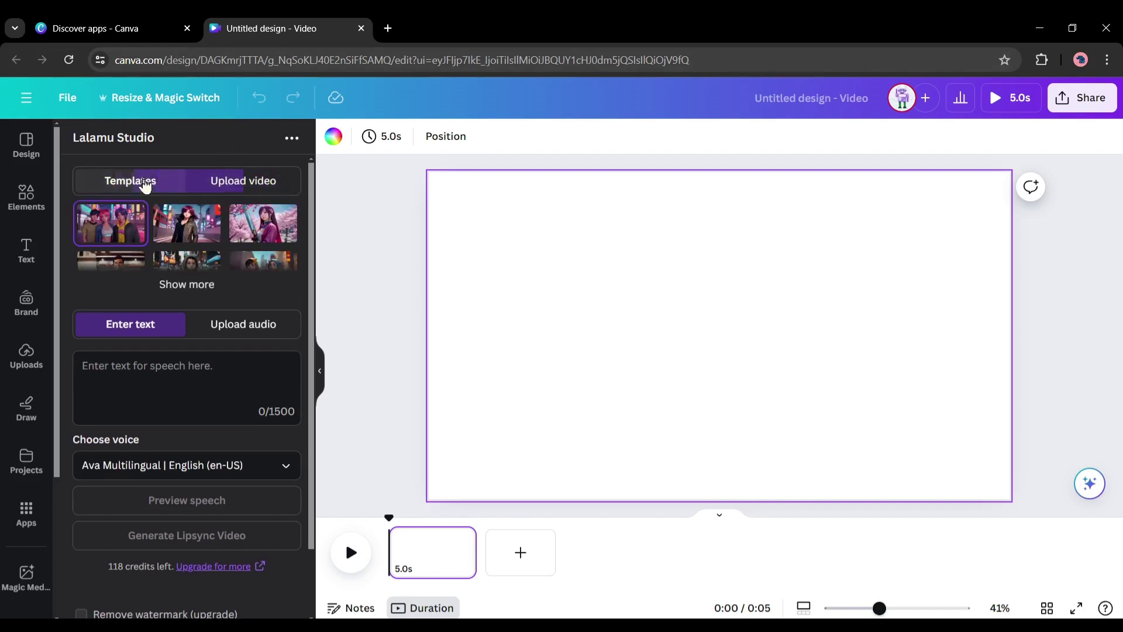
{"action": "scroll", "coordinate": [257, 245], "scroll_direction": "down", "scroll_amount": 2}
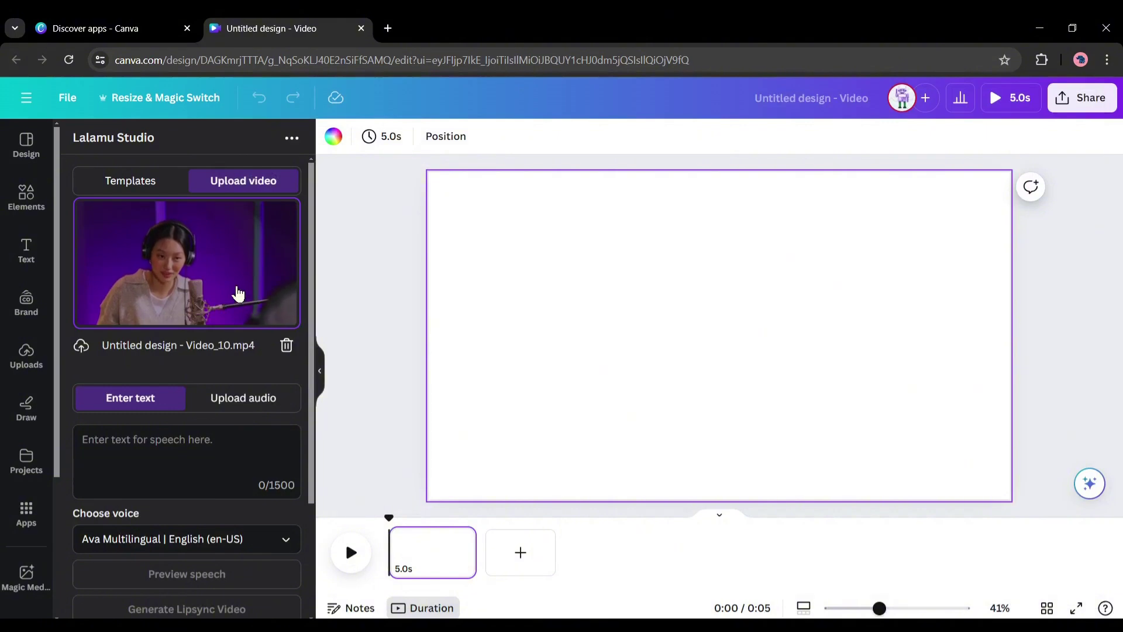
Step: Enter "Don't forget to like this video if you found it helpful and subscribe to our channel for more amazing tutorials like this one! Thank you so much"
{"action": "left_click", "coordinate": [111, 462]}
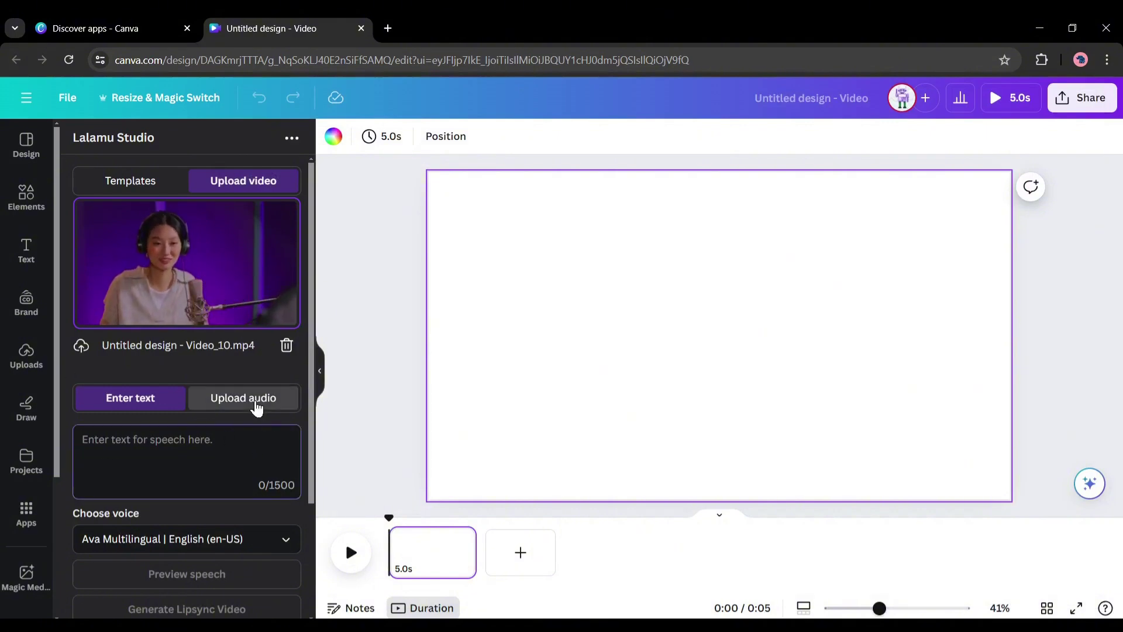
{"action": "left_click", "coordinate": [254, 404]}
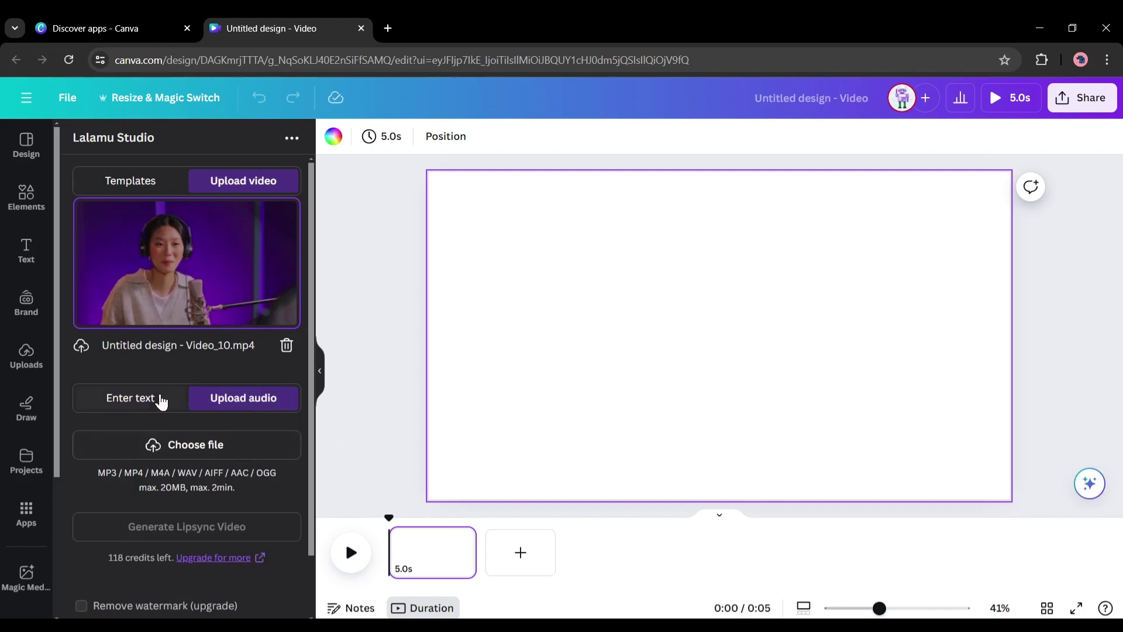
{"action": "left_click", "coordinate": [160, 402]}
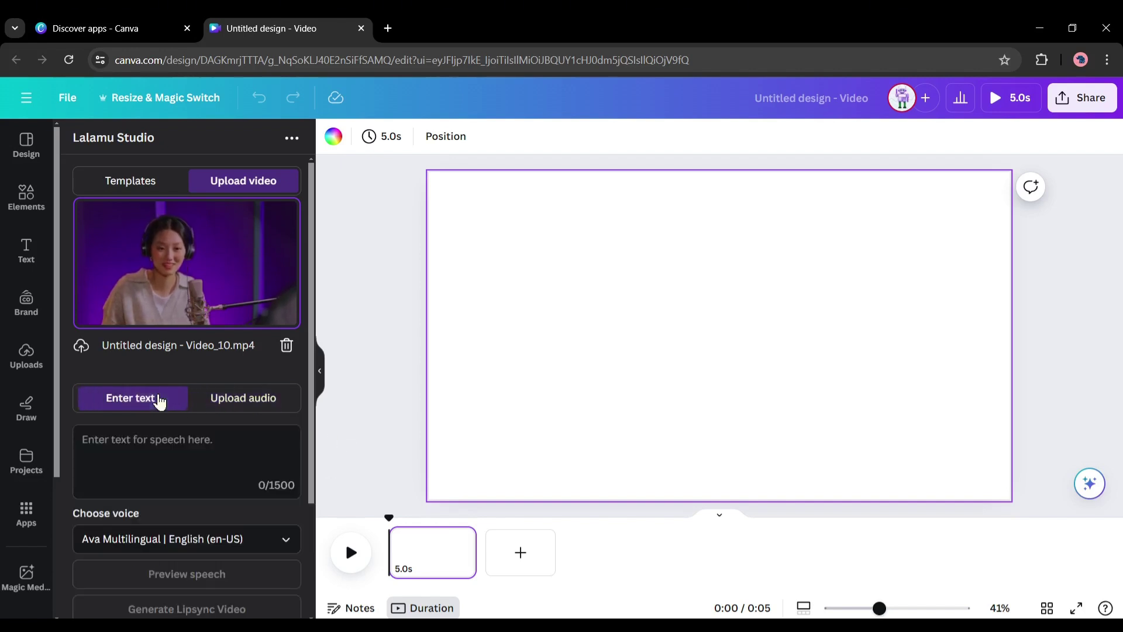
{"action": "left_click", "coordinate": [149, 459]}
{"action": "type", "text": "Don't forget to like this video if you found it helpful and subscribe to our channel for more amazing tutorials like this one! Thank you so much"}
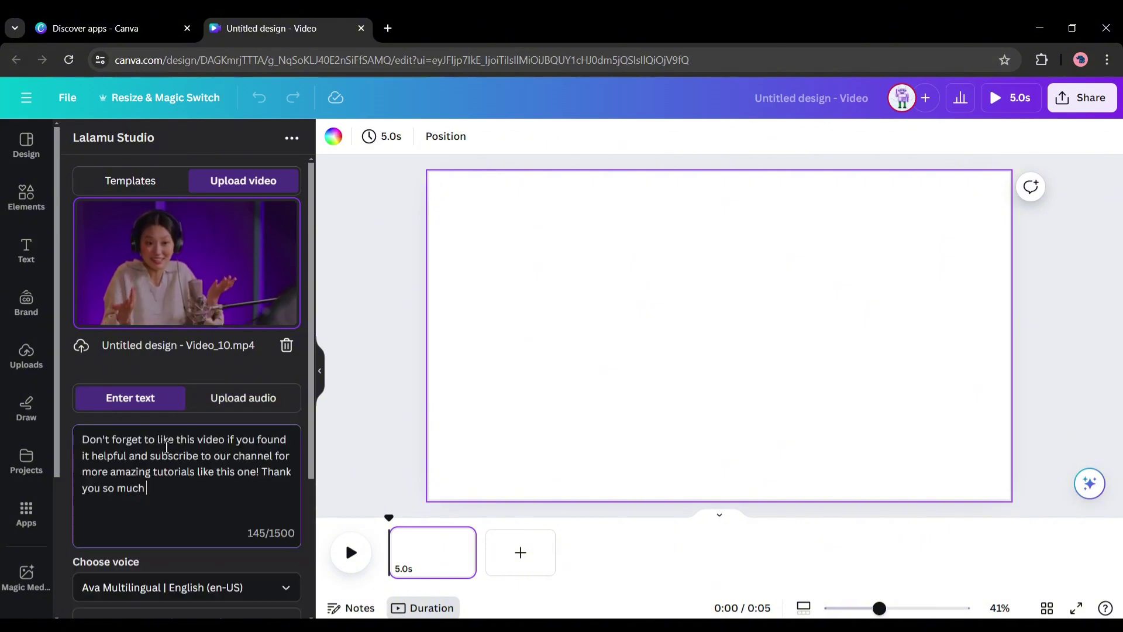
Step: Set the speech voice to Luna | English (en-SG)
{"action": "scroll", "coordinate": [176, 433], "scroll_direction": "down", "scroll_amount": 3}
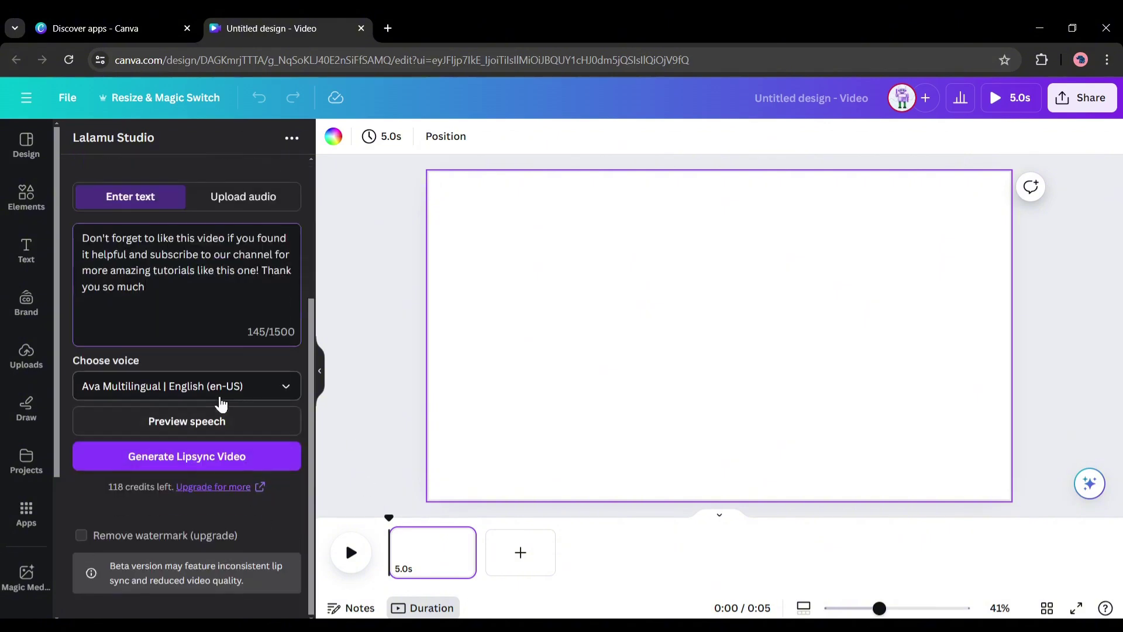
{"action": "left_click", "coordinate": [244, 391]}
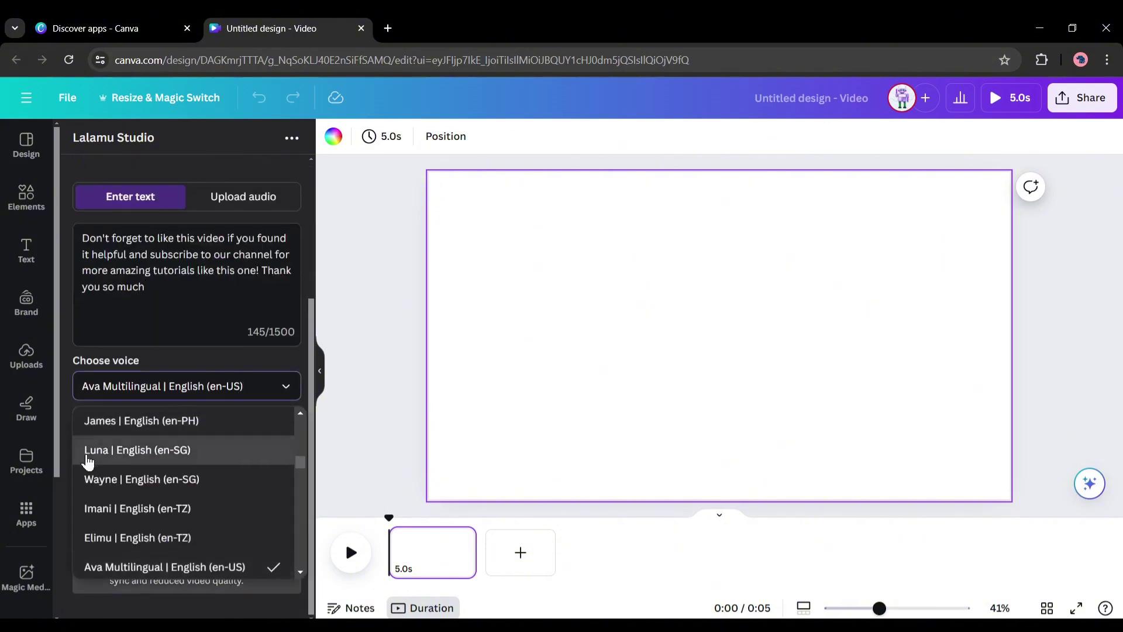
{"action": "left_click", "coordinate": [87, 450]}
Step: Preview the speech audio in the chosen voice and generate the lipsync video
{"action": "left_click", "coordinate": [215, 429]}
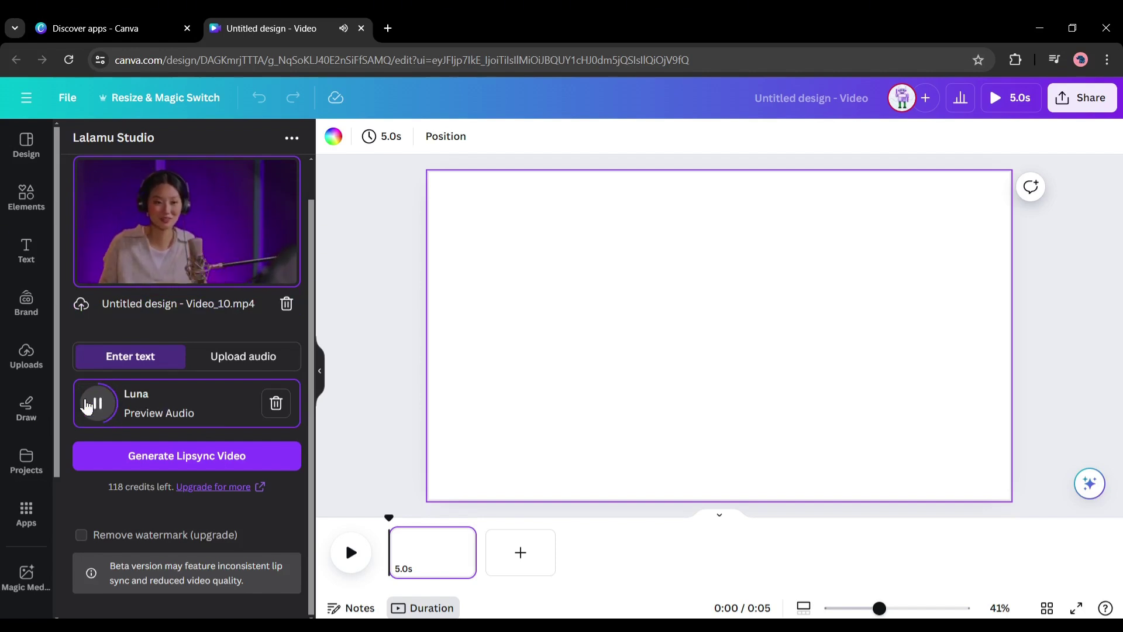
{"action": "left_click", "coordinate": [95, 406]}
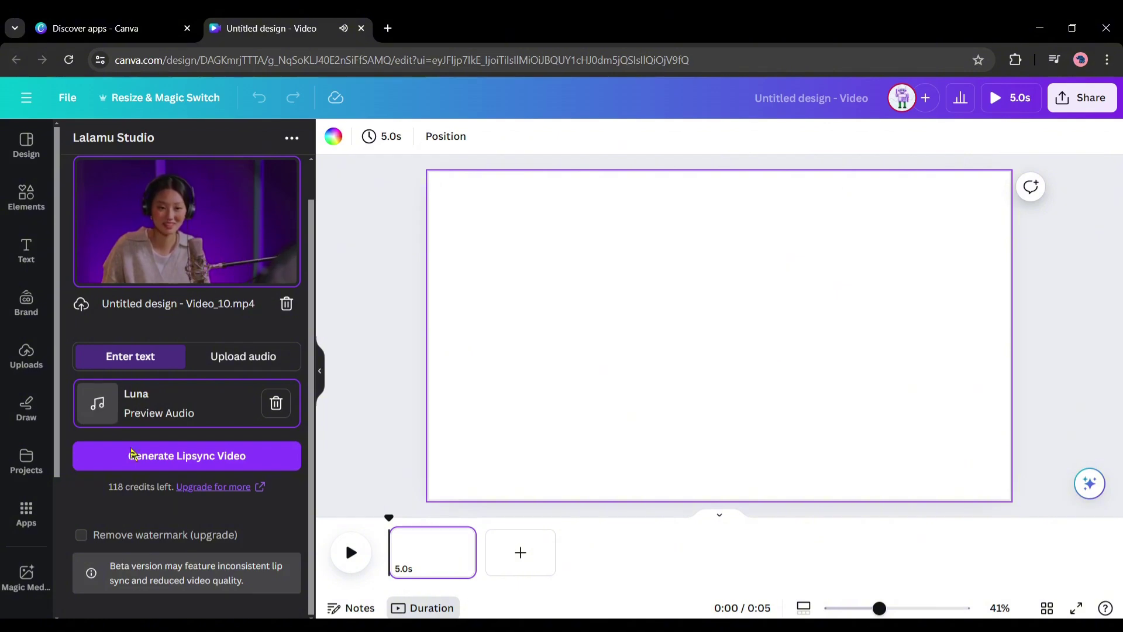
{"action": "left_click", "coordinate": [173, 458]}
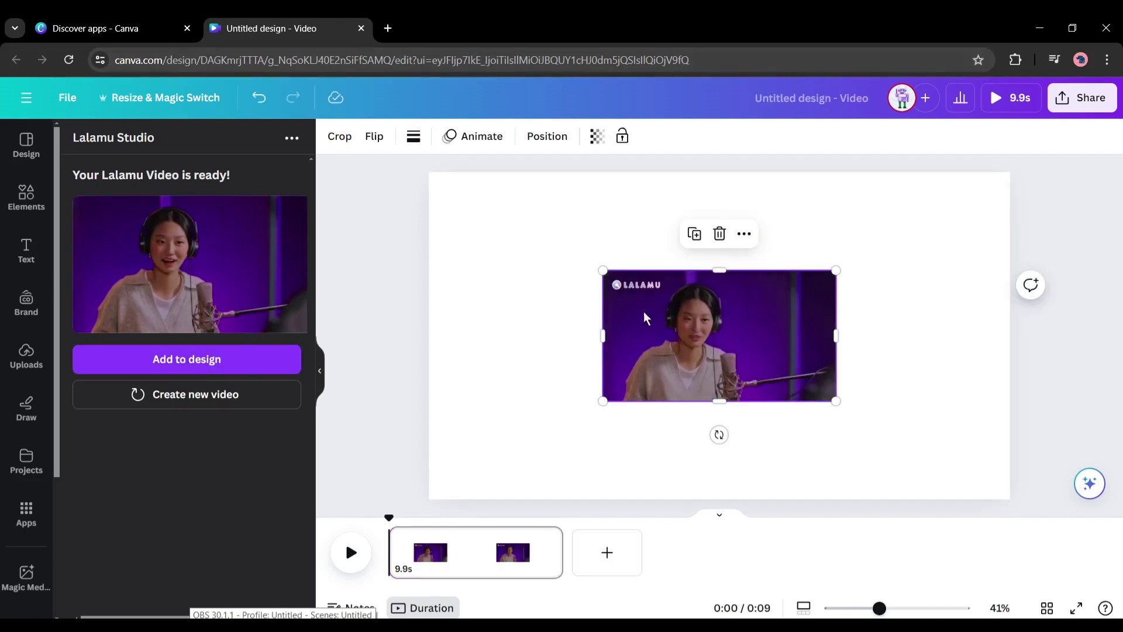
Step: Enlarge the generated lipsync video to nearly the full page, center it, and play it
{"action": "left_click_drag", "start_coordinate": [778, 303], "coordinate": [1082, 476]}
{"action": "left_click_drag", "start_coordinate": [671, 350], "coordinate": [580, 358]}
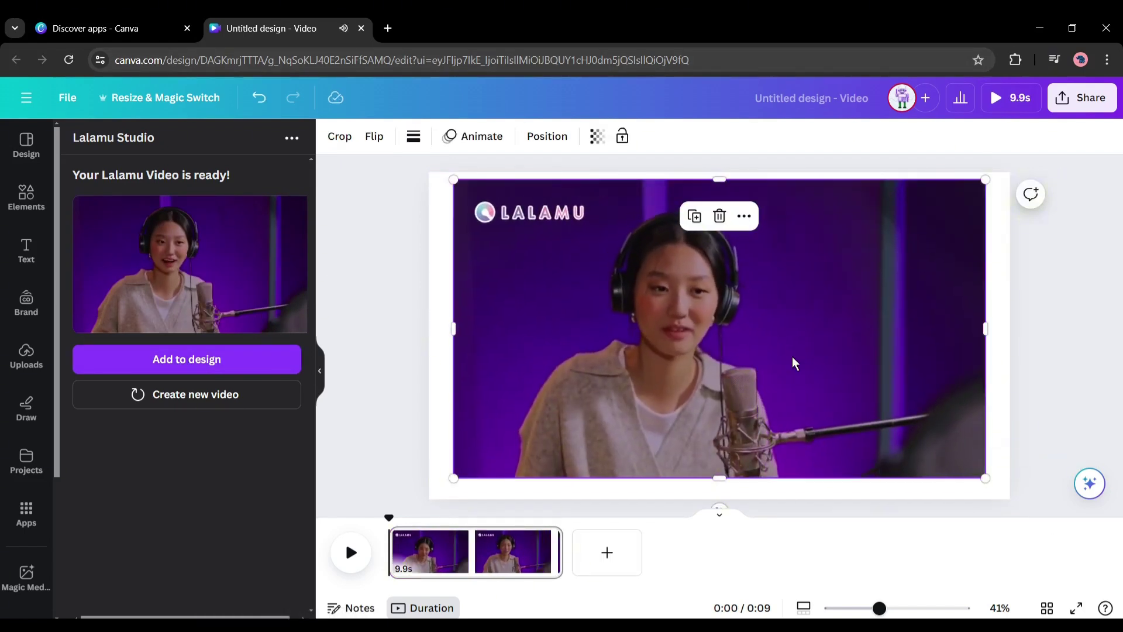
{"action": "left_click", "coordinate": [349, 552]}
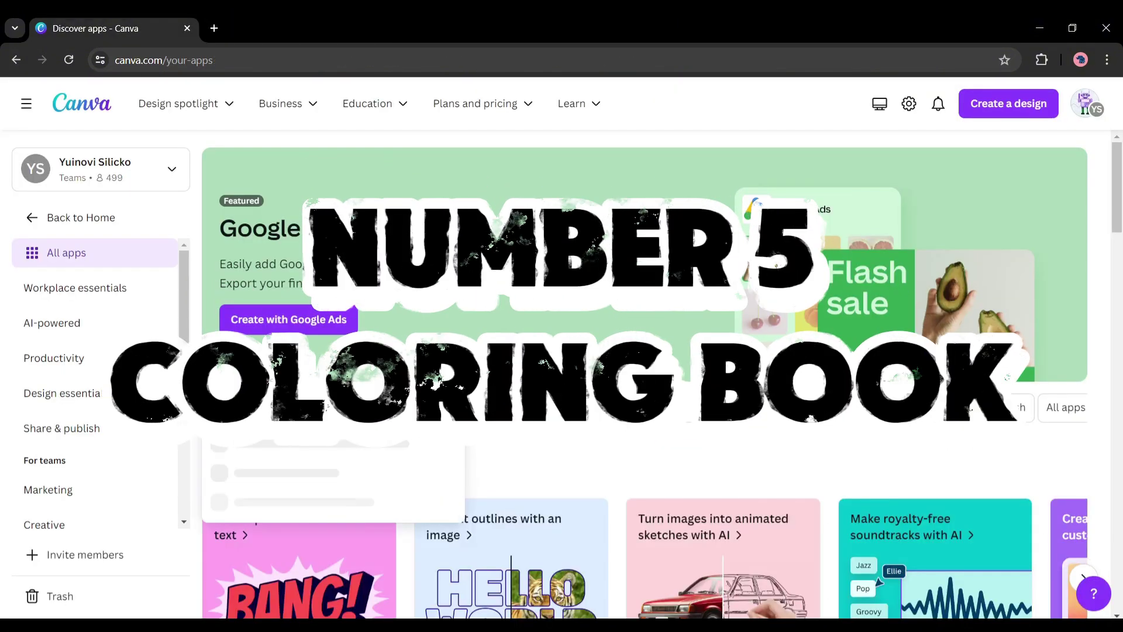
Step: Open the ColoringBook app details, browse the sample images, and use the app in a new 1920 × 1080 px design
{"action": "left_click", "coordinate": [274, 468]}
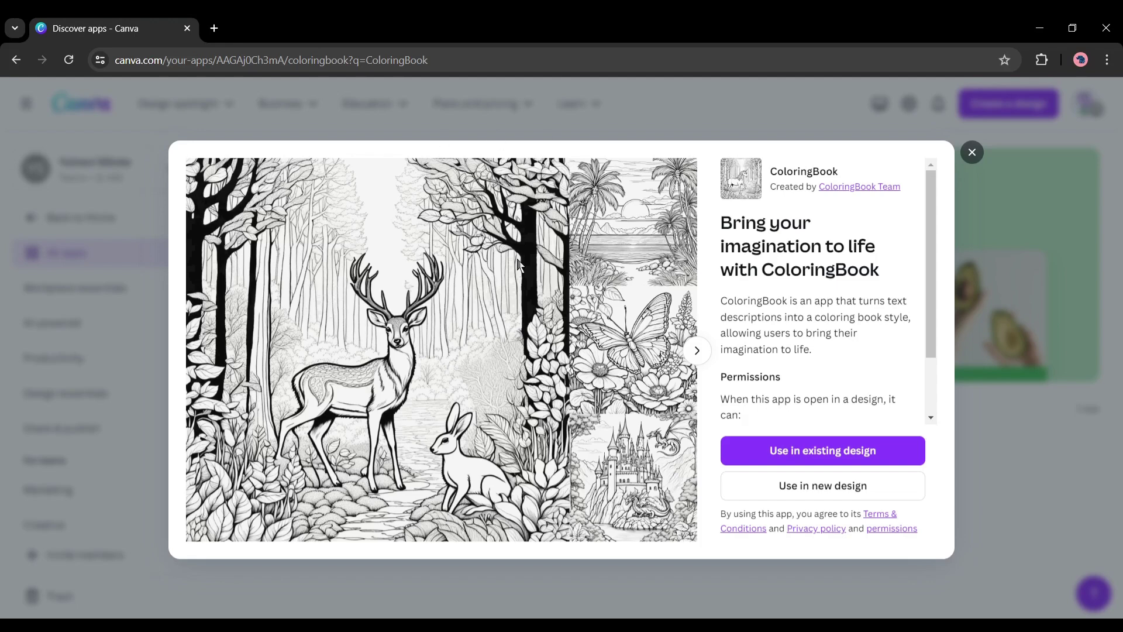
{"action": "left_click", "coordinate": [697, 352]}
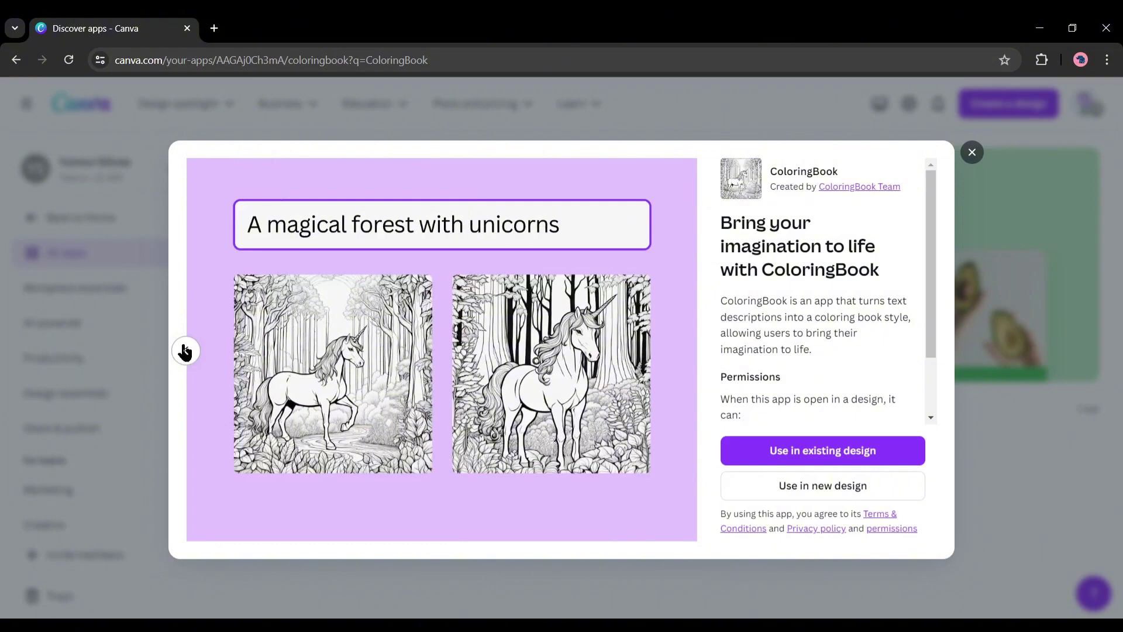
{"action": "left_click", "coordinate": [185, 351]}
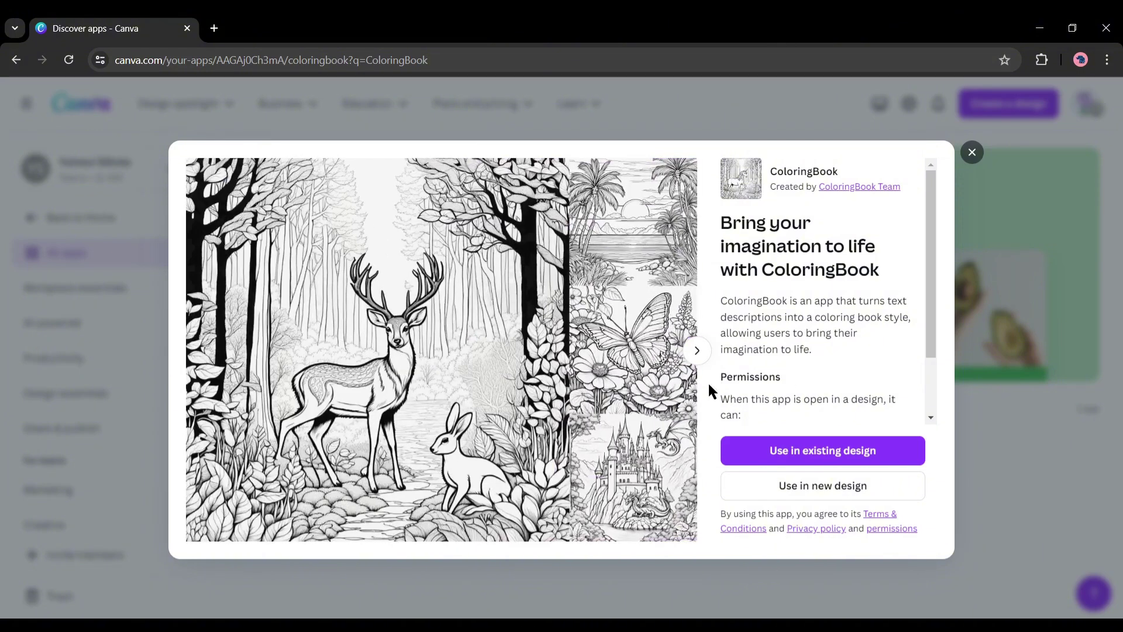
{"action": "left_click", "coordinate": [811, 484]}
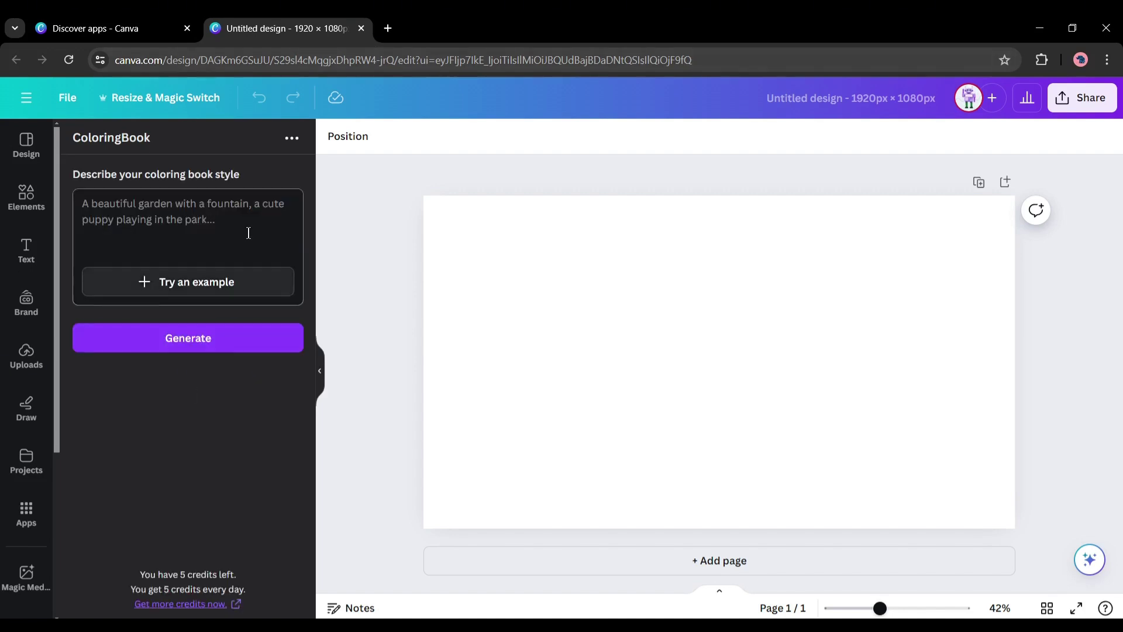
Step: Cycle through the example coloring book descriptions, ending on "A beach with palm trees and a hammock"
{"action": "left_click", "coordinate": [245, 288]}
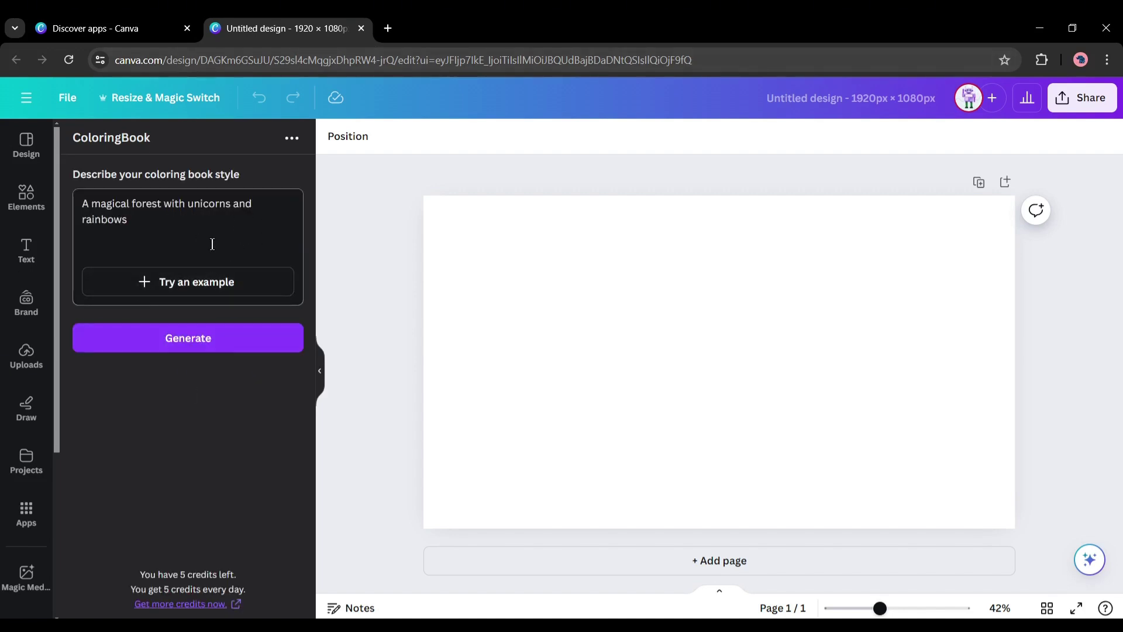
{"action": "left_click", "coordinate": [181, 285]}
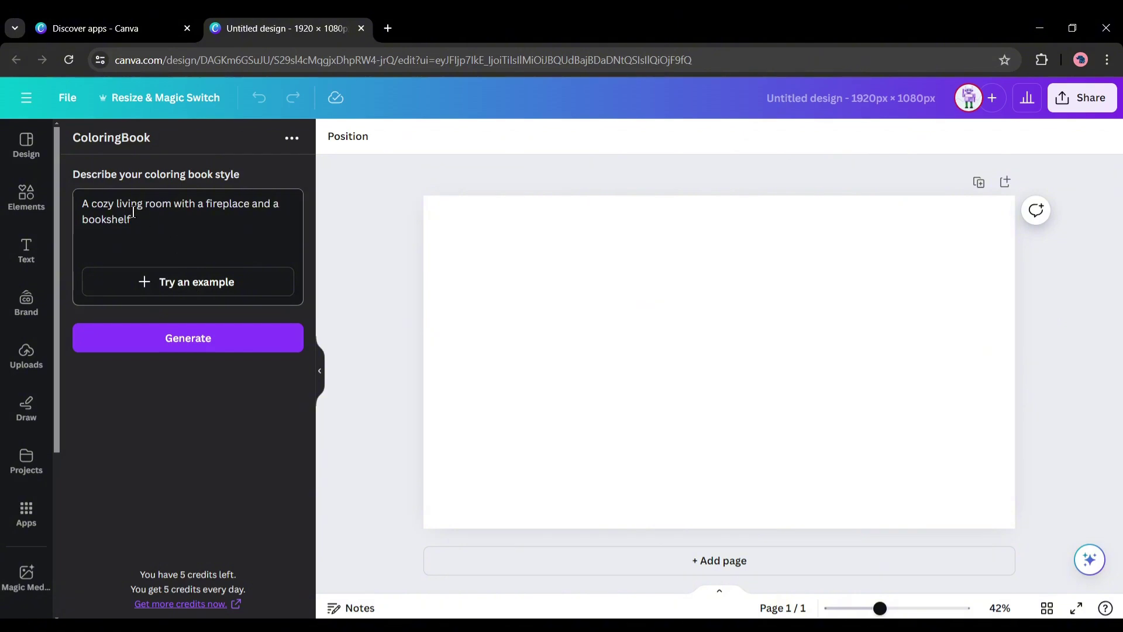
{"action": "left_click", "coordinate": [186, 283]}
{"action": "left_click", "coordinate": [169, 286]}
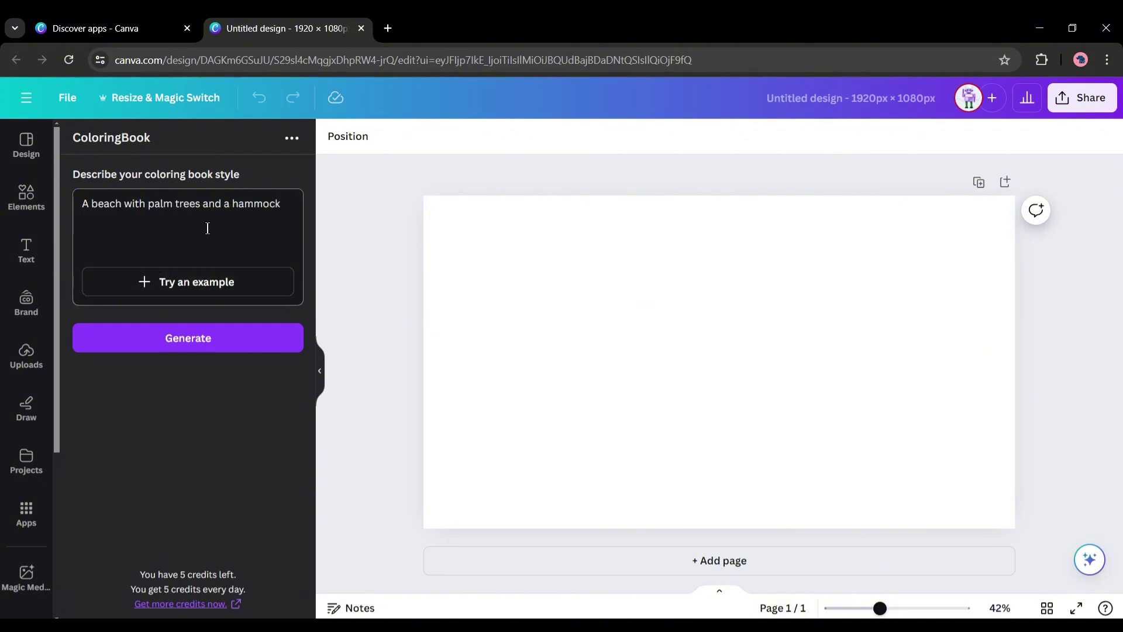
{"action": "left_click", "coordinate": [168, 283]}
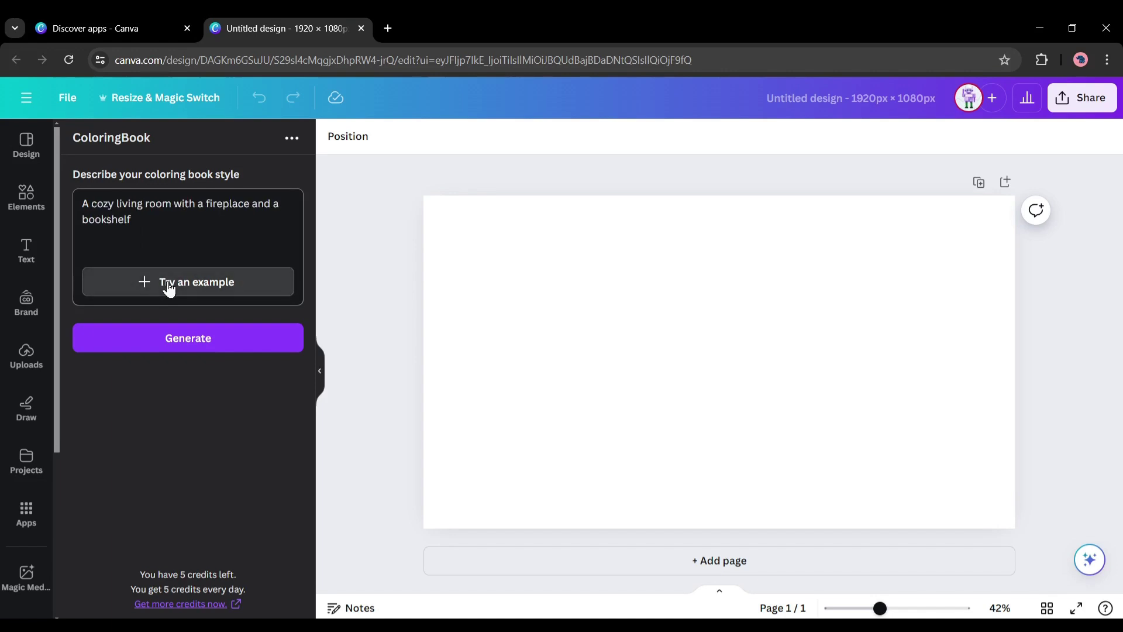
{"action": "left_click", "coordinate": [154, 283]}
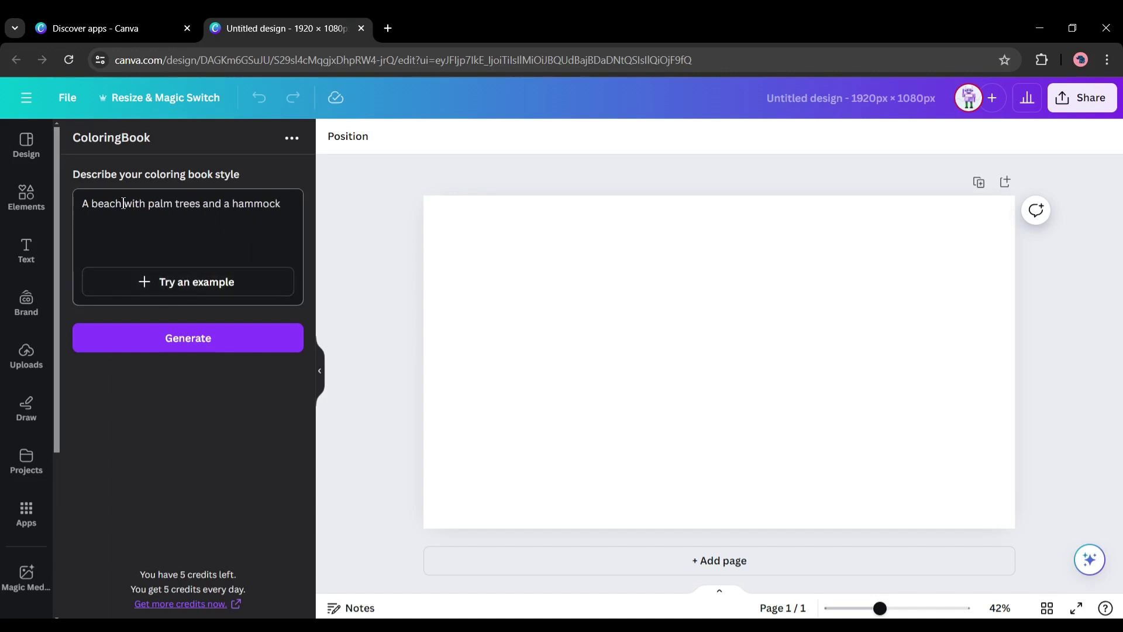
Step: Generate a coloring page from the beach hammock description, align the image with the page's top edge and enlarge it to full page height
{"action": "left_click_drag", "start_coordinate": [124, 203], "coordinate": [274, 199]}
{"action": "left_click", "coordinate": [275, 202]}
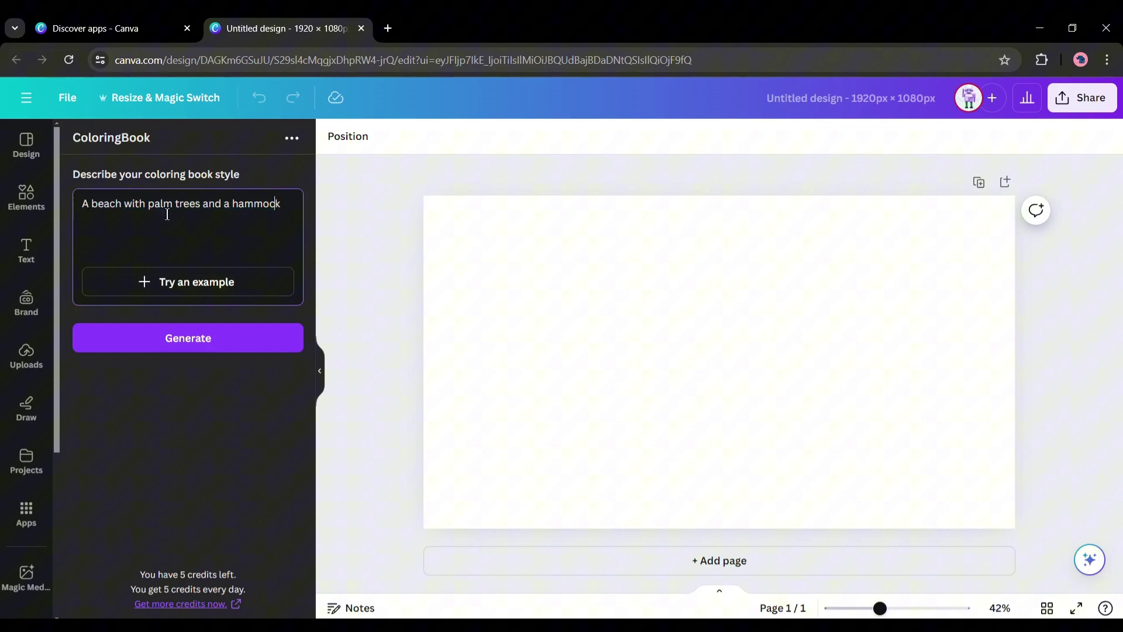
{"action": "left_click", "coordinate": [171, 340]}
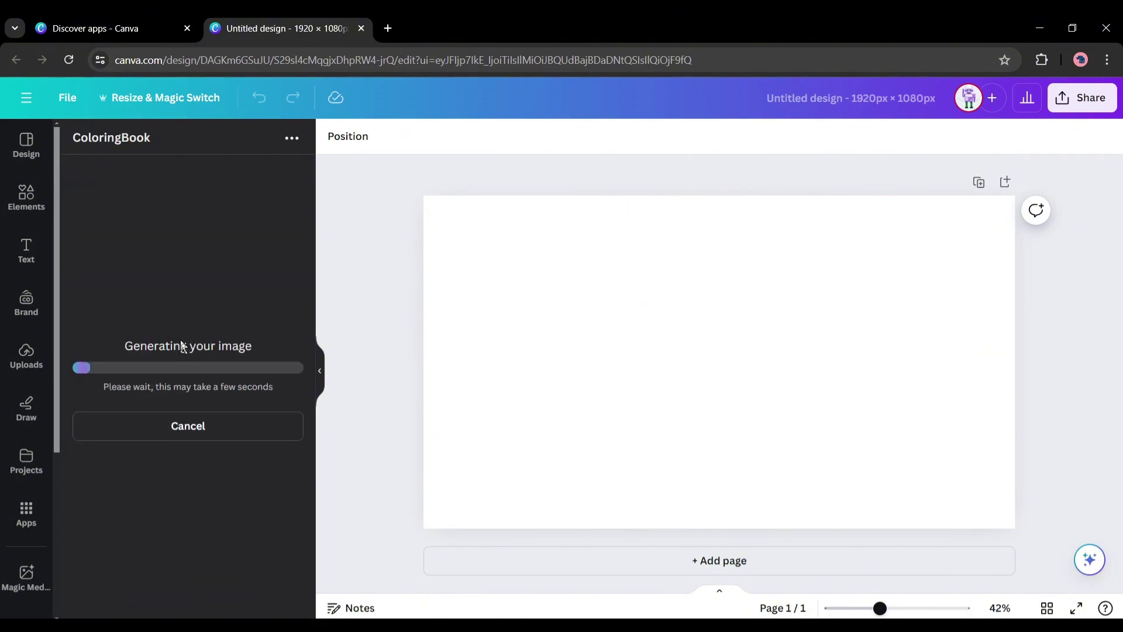
{"action": "left_click_drag", "start_coordinate": [686, 304], "coordinate": [667, 259]}
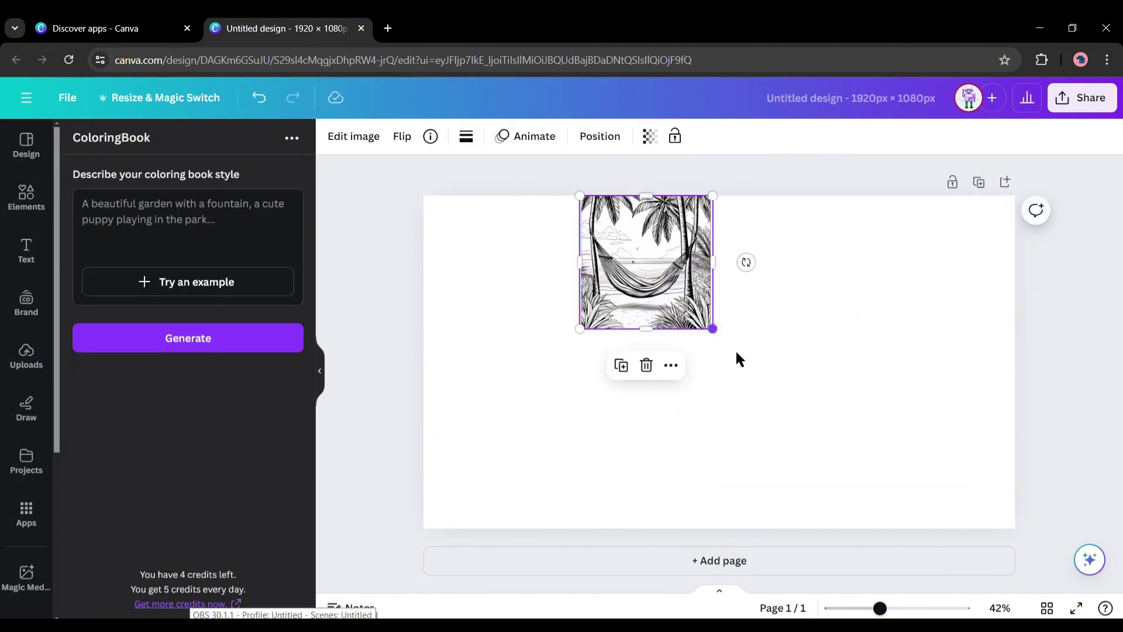
{"action": "left_click_drag", "start_coordinate": [714, 328], "coordinate": [911, 525]}
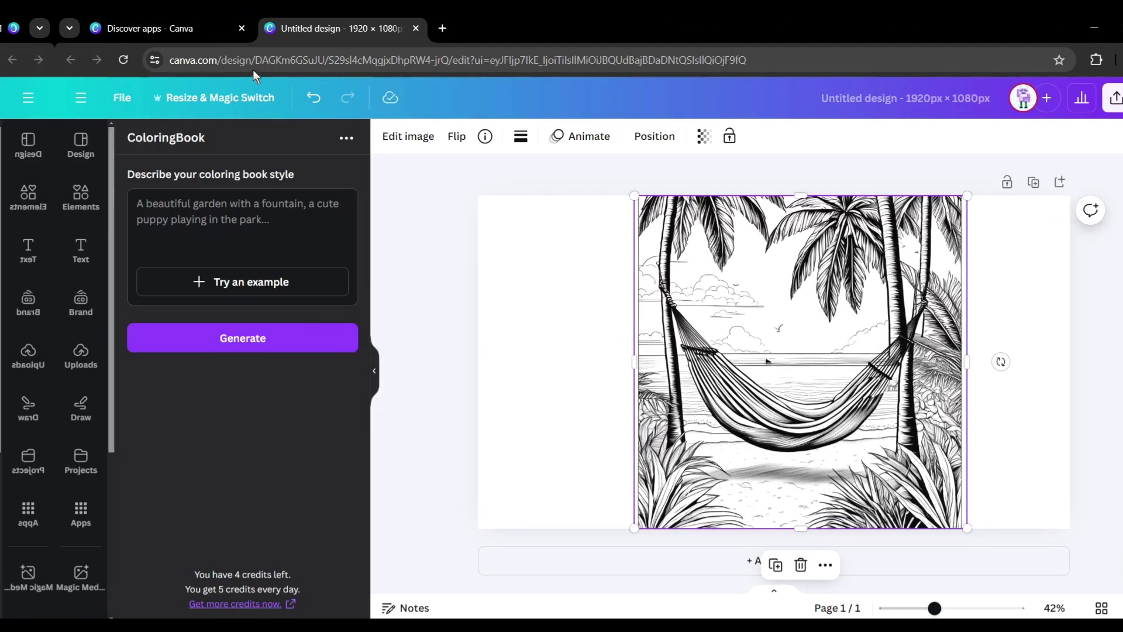
Step: Browse the app directory down to the AI-powered section, return to the coloring page design and nudge the image toward the page center
{"action": "left_click", "coordinate": [76, 27]}
{"action": "scroll", "coordinate": [639, 506], "scroll_direction": "down", "scroll_amount": 20}
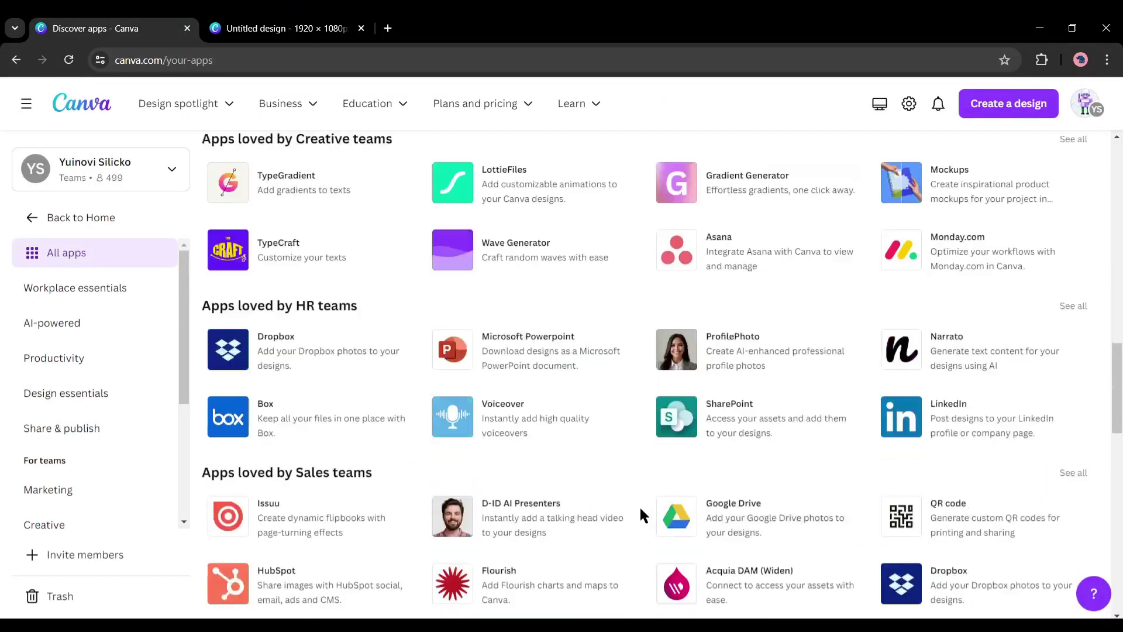
{"action": "scroll", "coordinate": [629, 476], "scroll_direction": "down", "scroll_amount": 3}
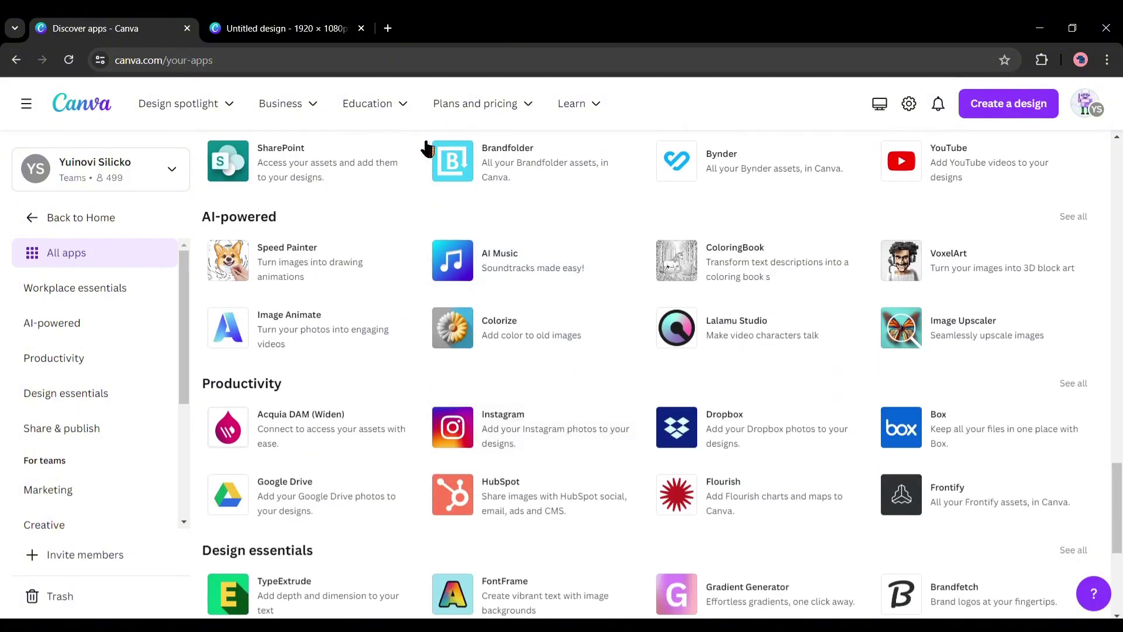
{"action": "left_click", "coordinate": [315, 23]}
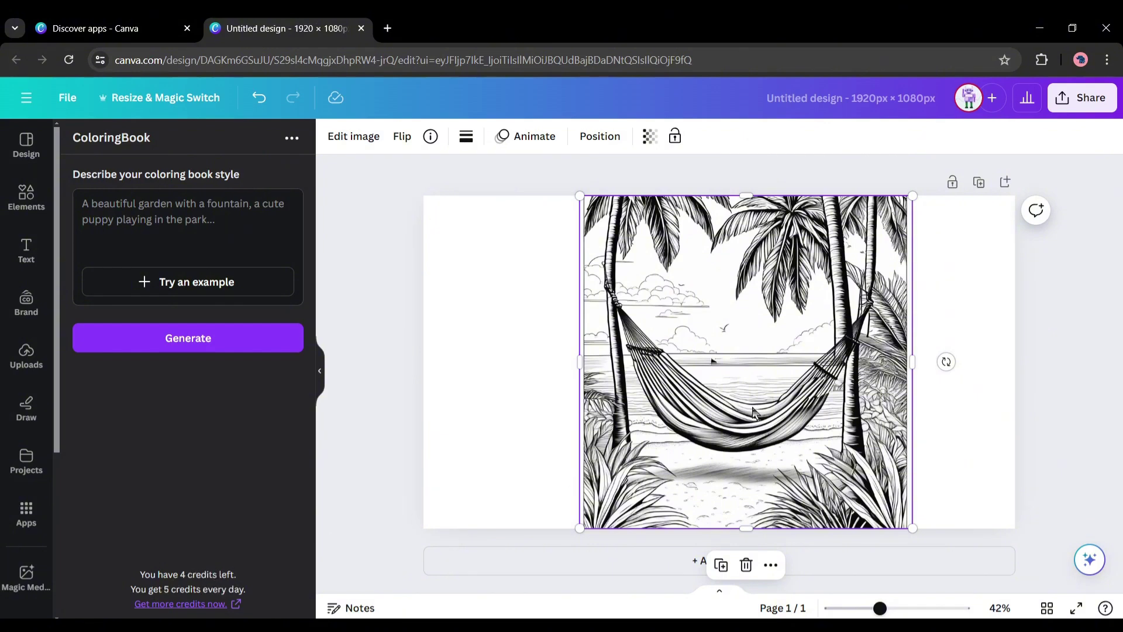
{"action": "mouse_move", "coordinate": [751, 413]}
{"action": "left_mouse_down"}
{"action": "mouse_move", "coordinate": [660, 408]}
{"action": "mouse_move", "coordinate": [738, 402]}
{"action": "mouse_move", "coordinate": [736, 412]}
{"action": "left_mouse_up"}
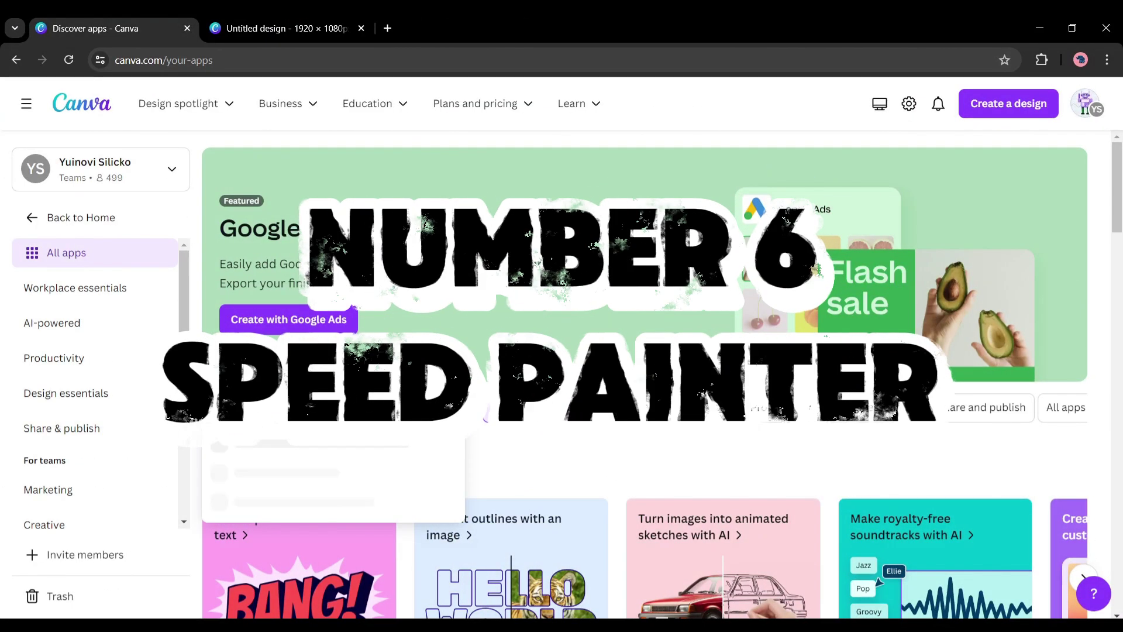
Step: Open the Speed Painter app details, view the sample animations, and use the app in a new Video design
{"action": "left_click", "coordinate": [313, 443]}
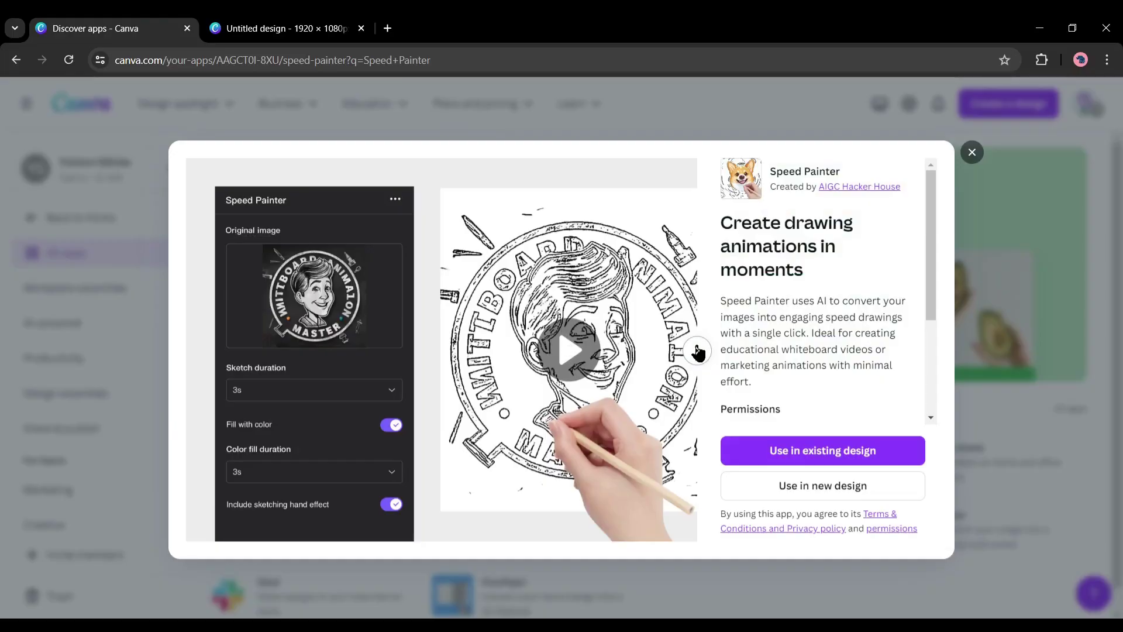
{"action": "left_click", "coordinate": [697, 352]}
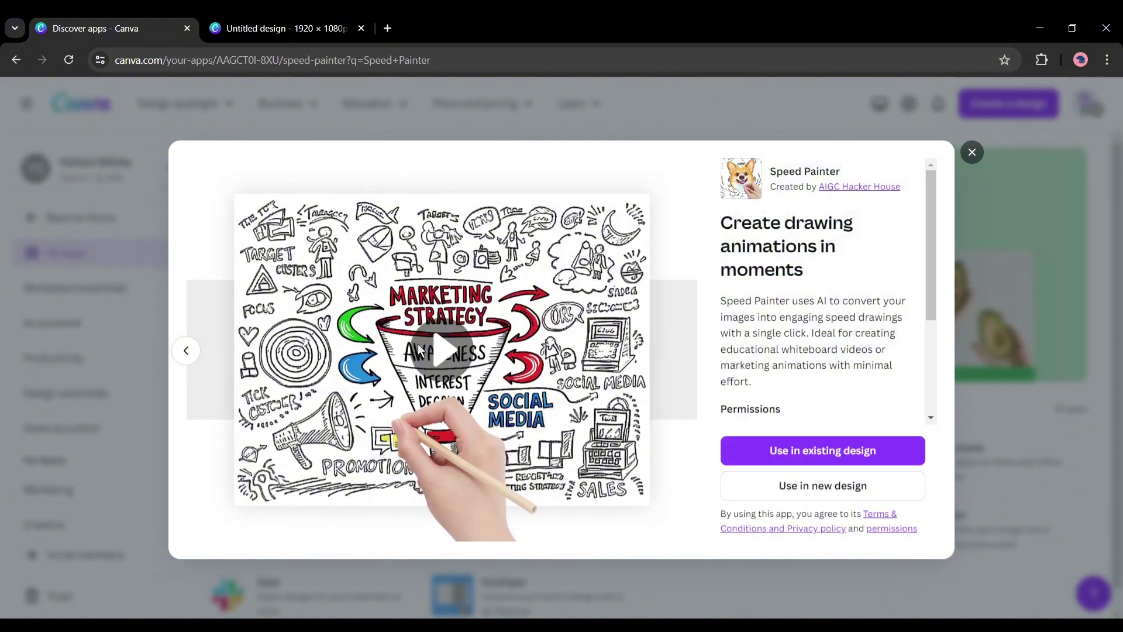
{"action": "left_click", "coordinate": [817, 491]}
{"action": "left_click", "coordinate": [862, 394]}
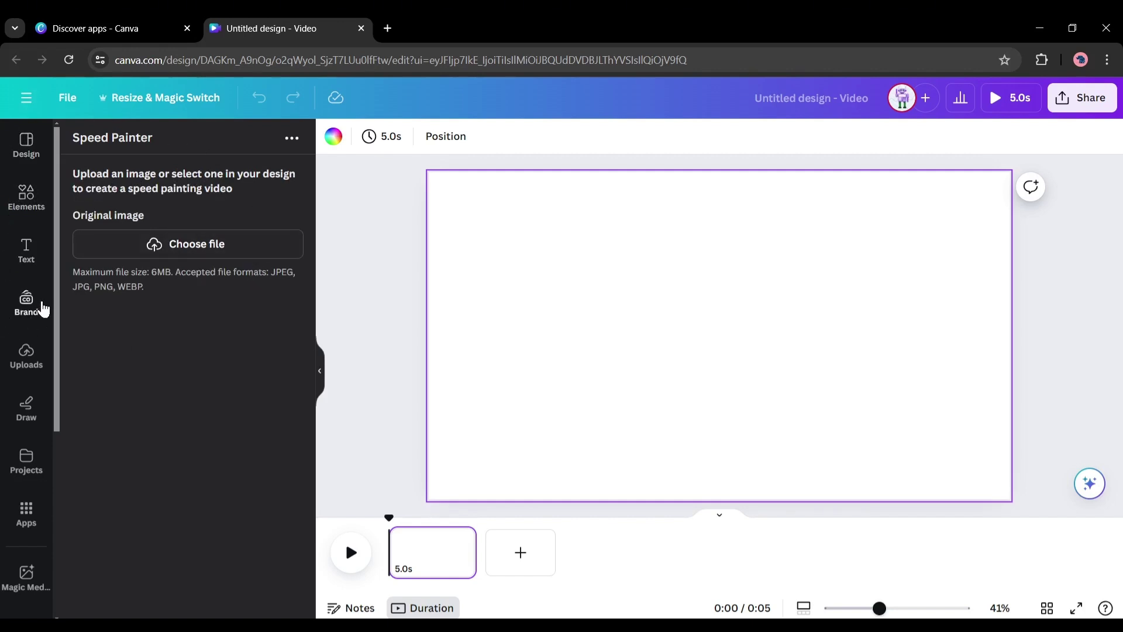
Step: Upload the cartoon image of a woman with suitcases in a city, and enlarge it on the page to full page height
{"action": "left_click", "coordinate": [13, 368]}
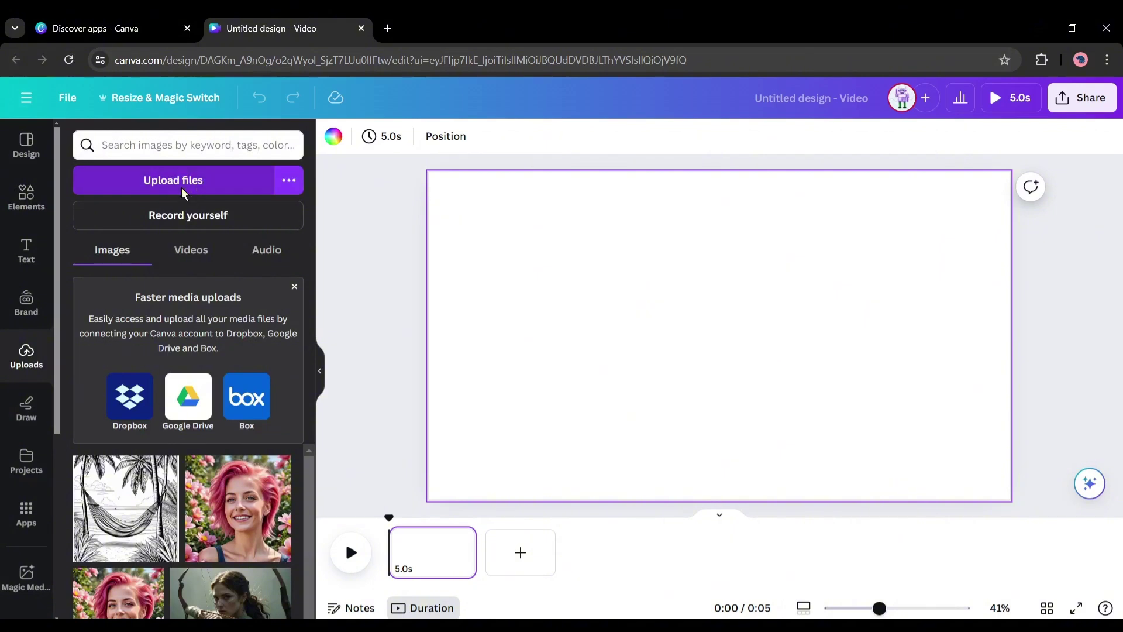
{"action": "left_click", "coordinate": [185, 195]}
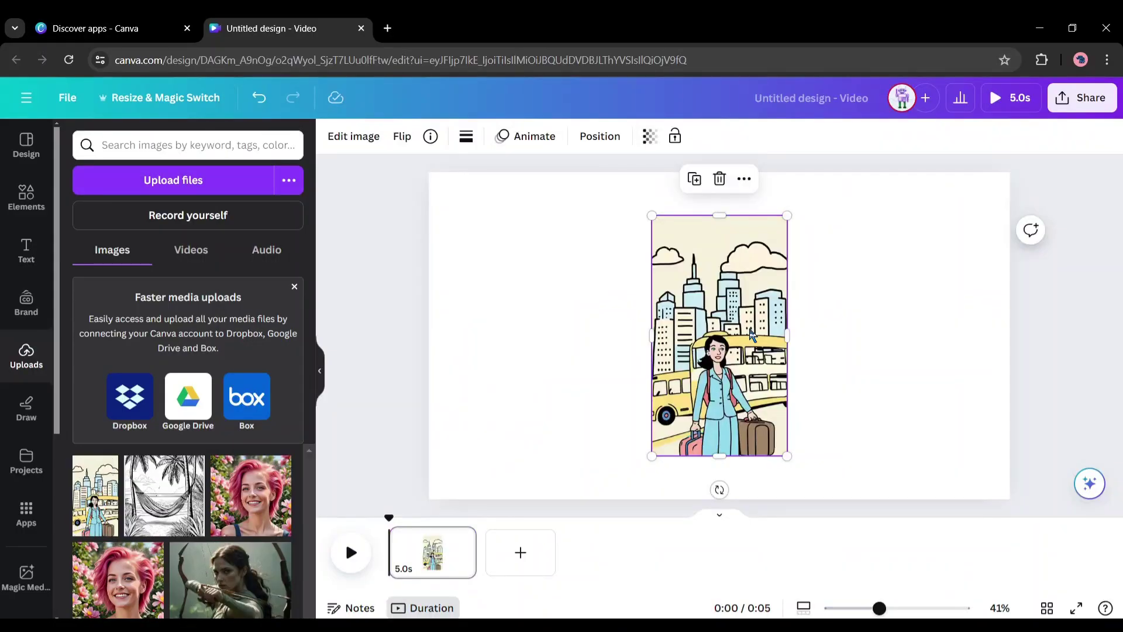
{"action": "left_click_drag", "start_coordinate": [753, 333], "coordinate": [725, 290]}
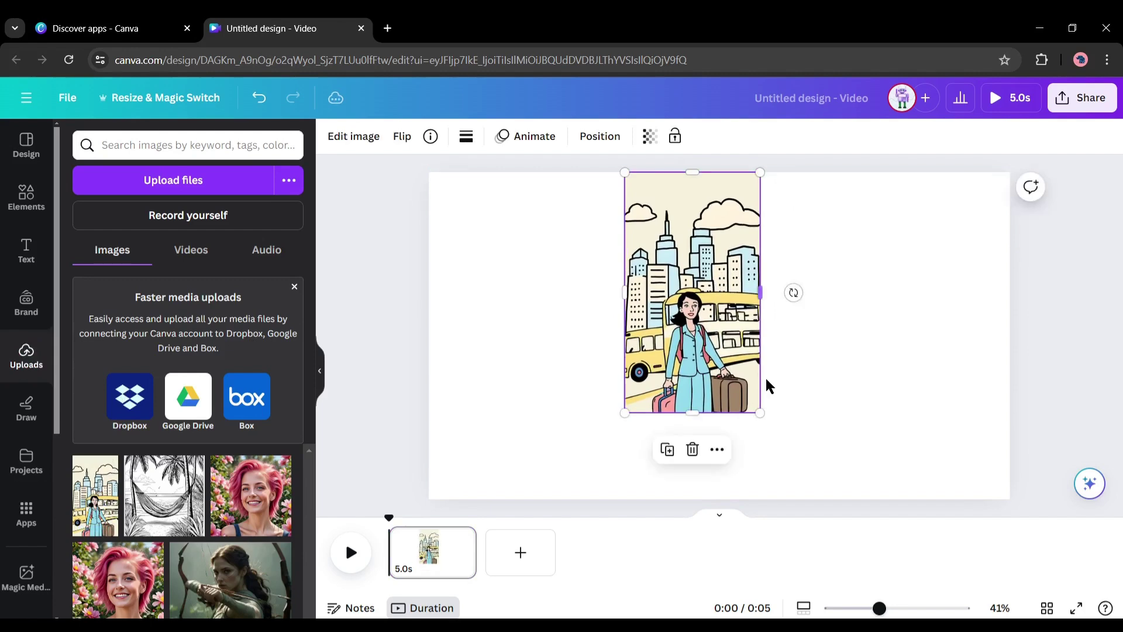
{"action": "left_click_drag", "start_coordinate": [759, 412], "coordinate": [841, 478]}
Step: Open Speed Painter for the selected image, choose the sketch and color fill durations, and generate the video with the sketching hand effect
{"action": "scroll", "coordinate": [26, 410], "scroll_direction": "down", "scroll_amount": 5}
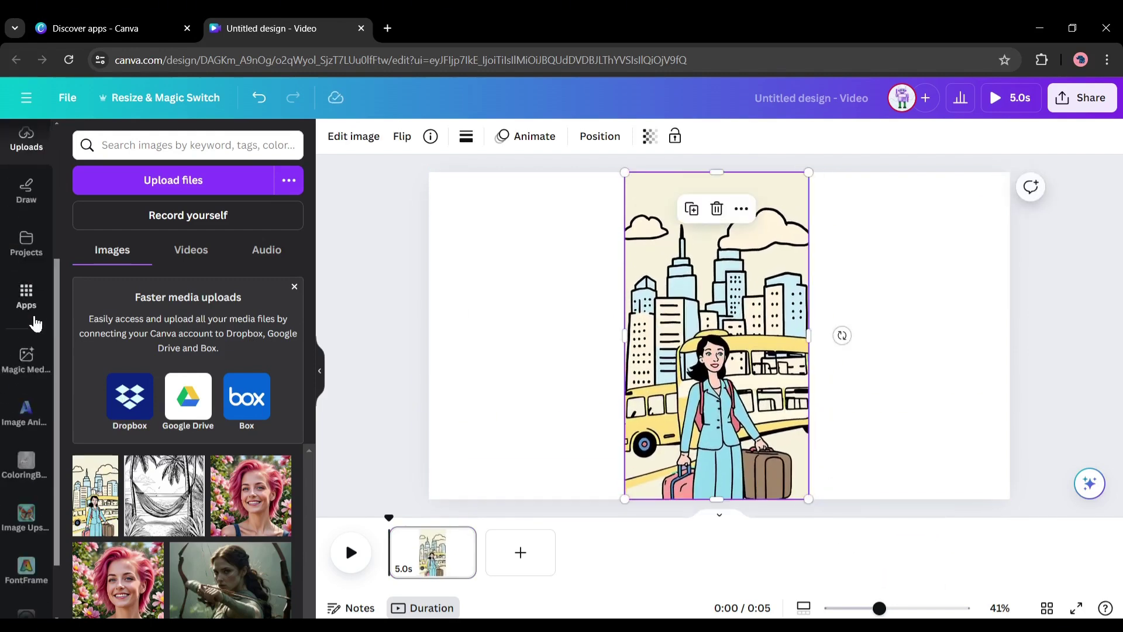
{"action": "left_click", "coordinate": [23, 592]}
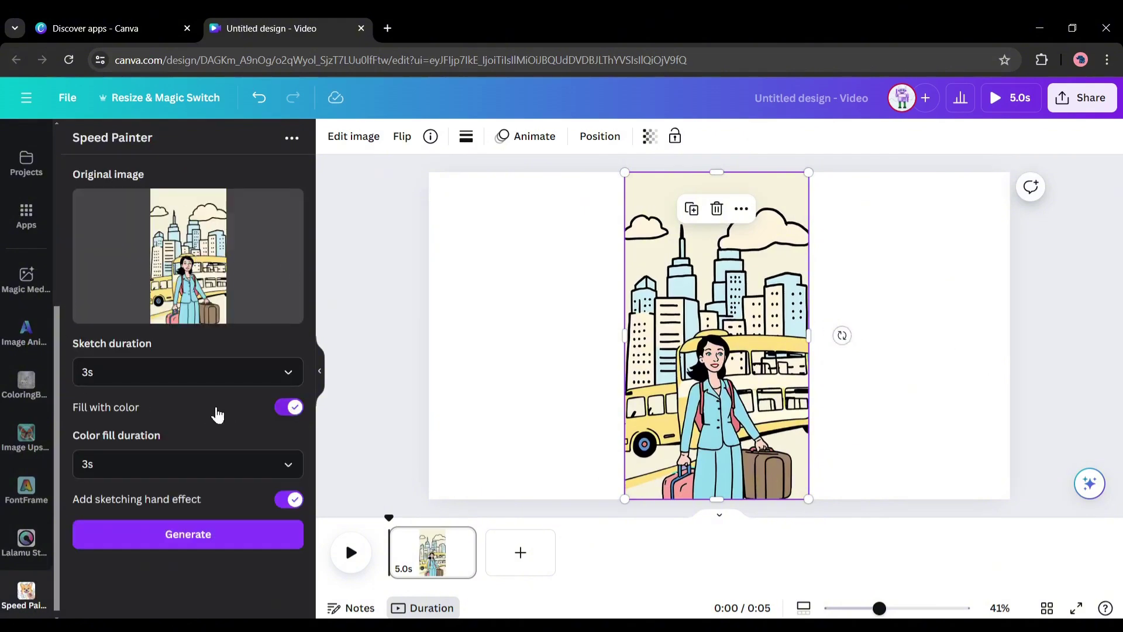
{"action": "left_click", "coordinate": [234, 382]}
{"action": "left_click", "coordinate": [143, 422]}
{"action": "left_click", "coordinate": [164, 464]}
{"action": "left_click", "coordinate": [170, 561]}
{"action": "left_click", "coordinate": [184, 534]}
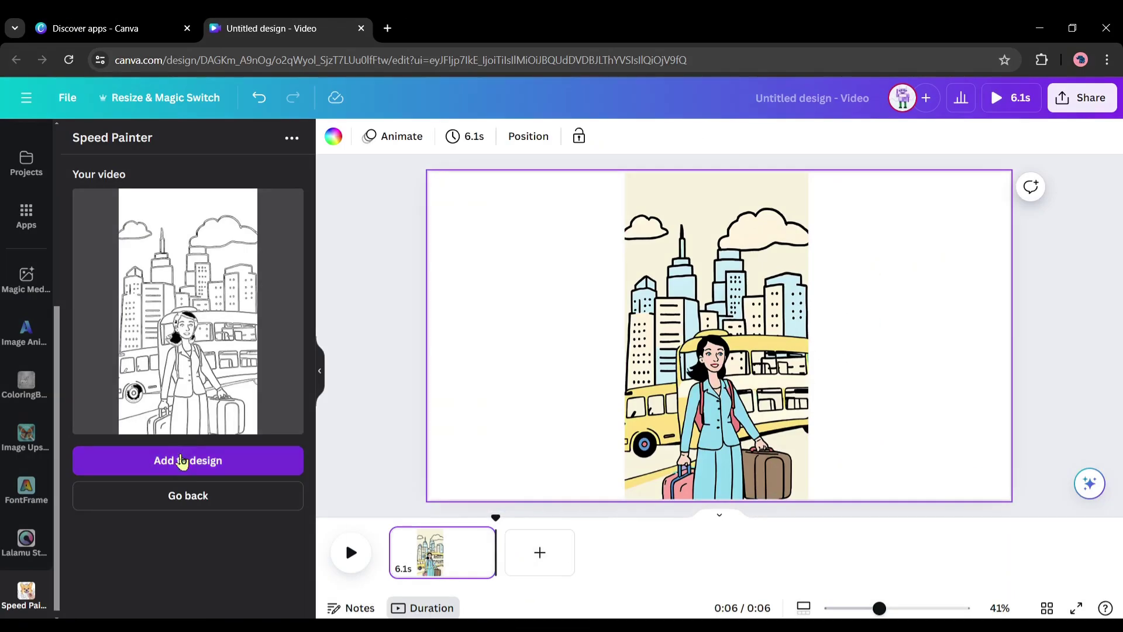
Step: Add the speed painting video to the design, position it over the original image, and play the page
{"action": "left_click", "coordinate": [181, 462]}
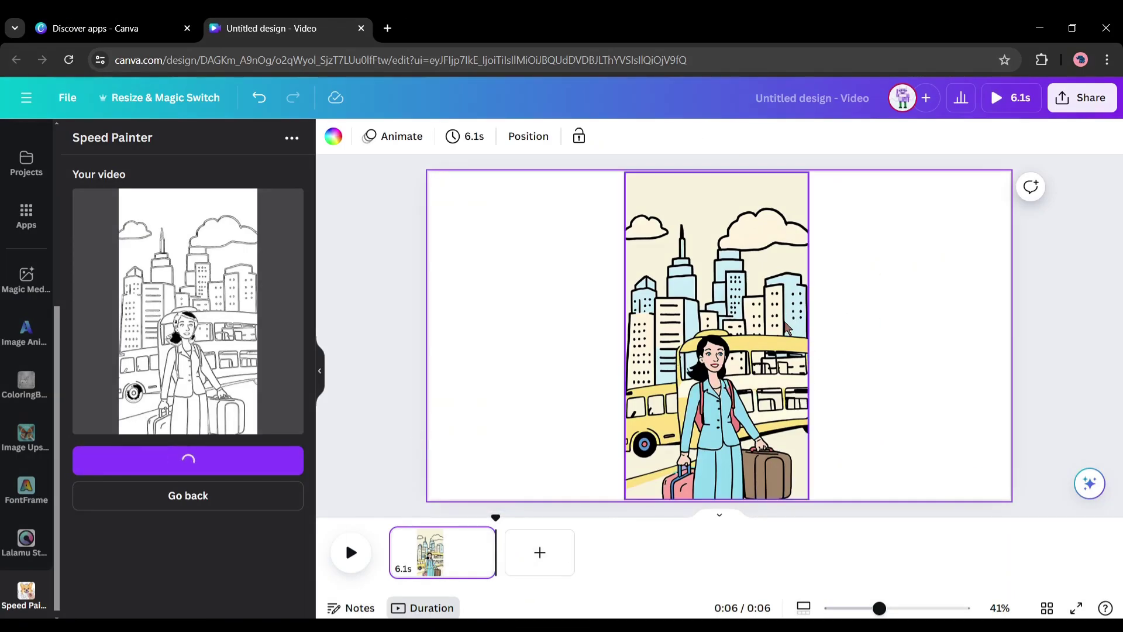
{"action": "left_click_drag", "start_coordinate": [726, 321], "coordinate": [810, 468]}
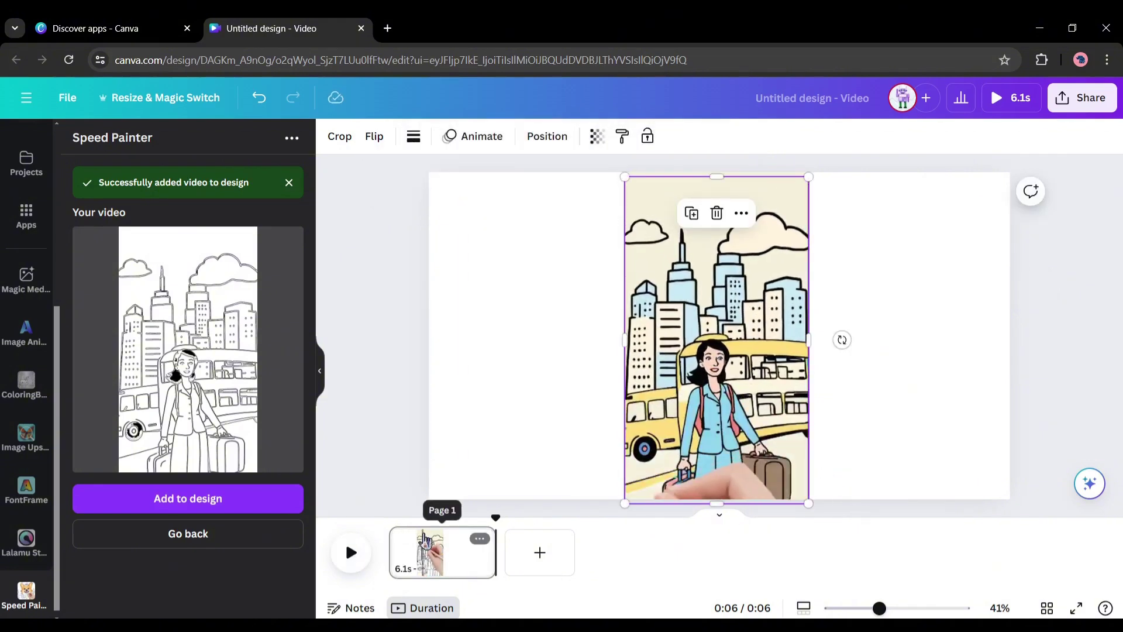
{"action": "left_click", "coordinate": [424, 539]}
{"action": "left_click", "coordinate": [352, 552]}
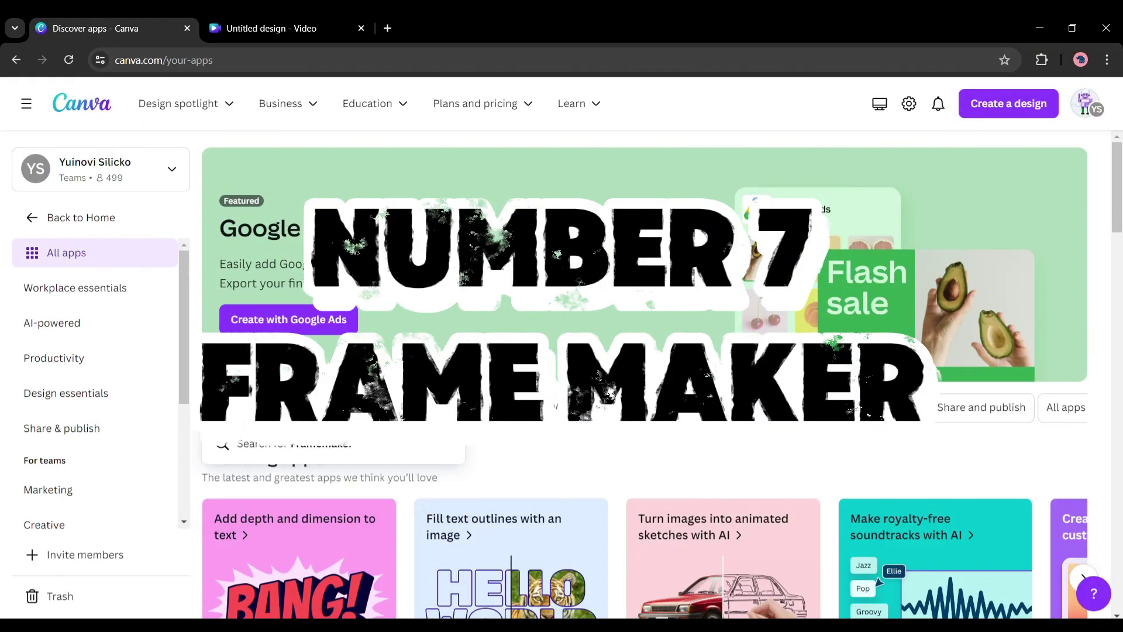
Step: Search the app directory for "Frame Maker", open the app's details, and look through the sample images
{"action": "type", "text": "Frame Maker"}
{"action": "key", "text": "Return"}
{"action": "left_click", "coordinate": [381, 447]}
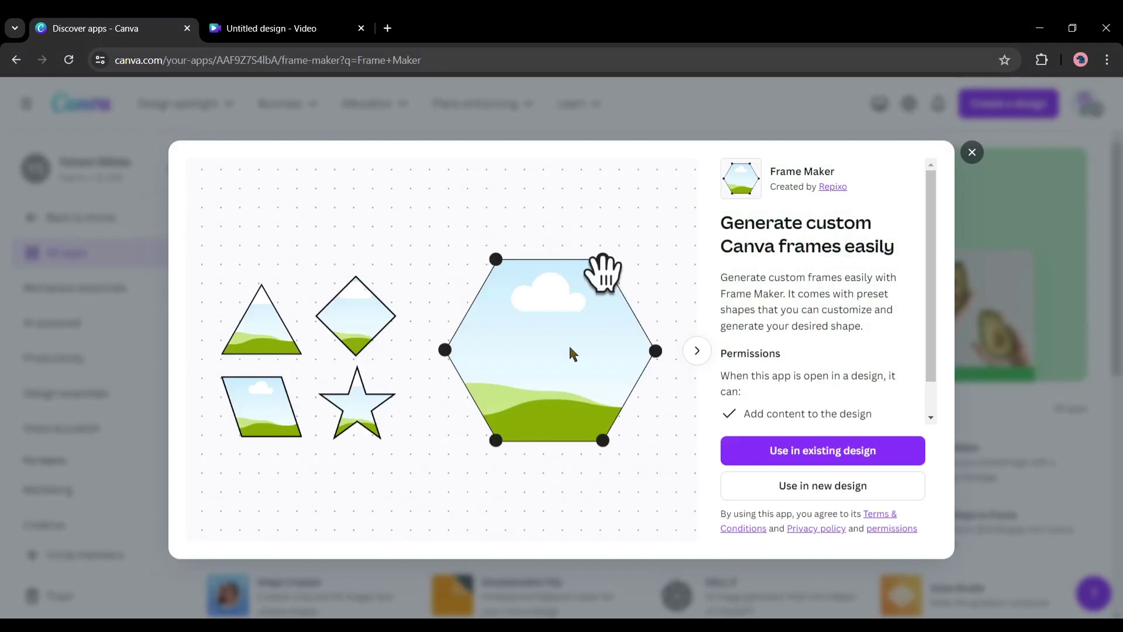
{"action": "left_click", "coordinate": [708, 350]}
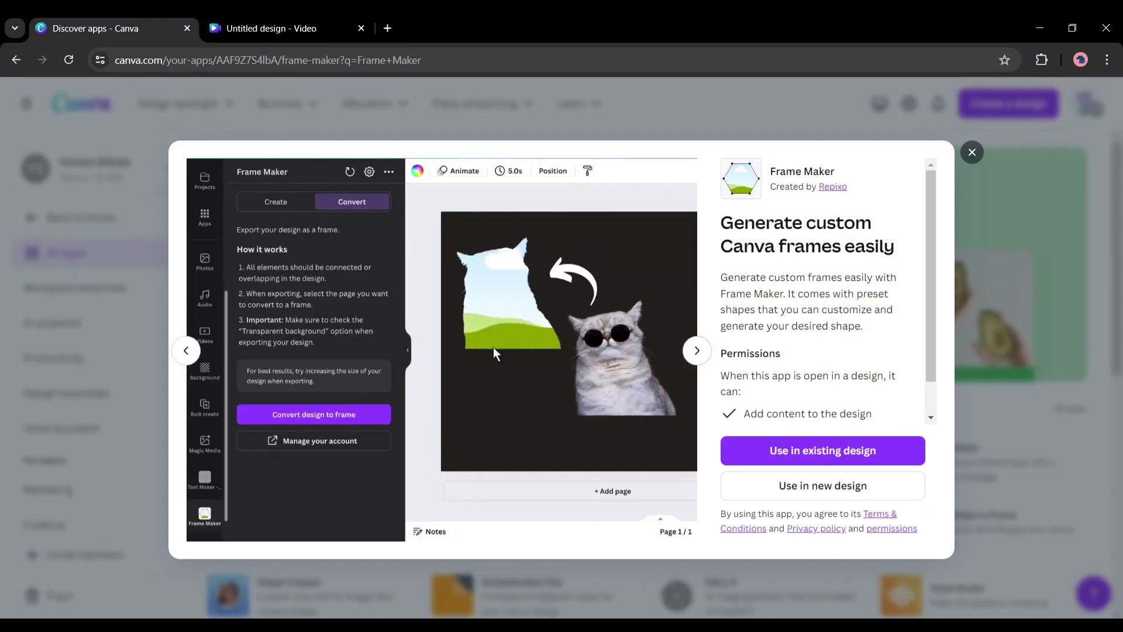
{"action": "left_click", "coordinate": [697, 352]}
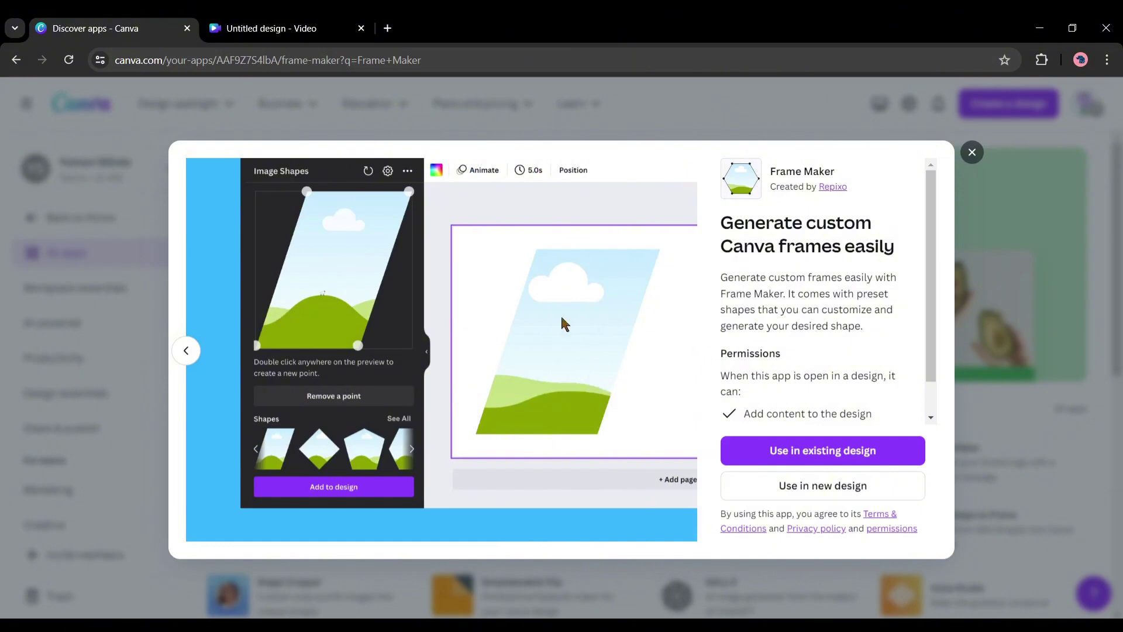
Step: Use Frame Maker in a new custom-size 1920 × 1080 px design and close the earlier Video design
{"action": "left_click", "coordinate": [808, 493]}
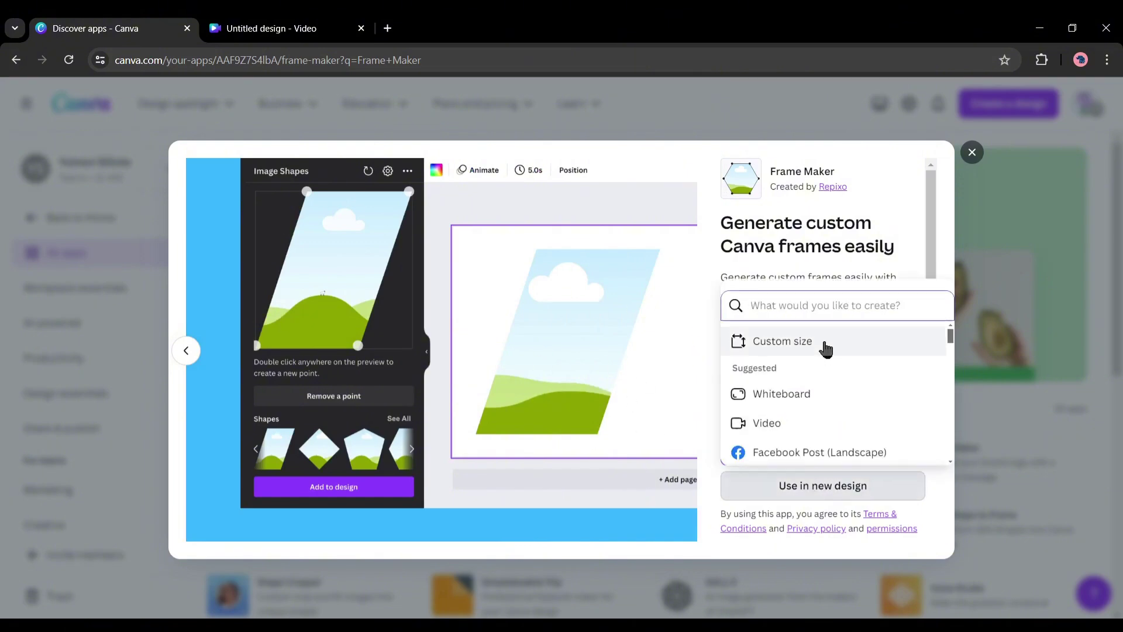
{"action": "left_click", "coordinate": [827, 344]}
{"action": "left_click", "coordinate": [792, 407]}
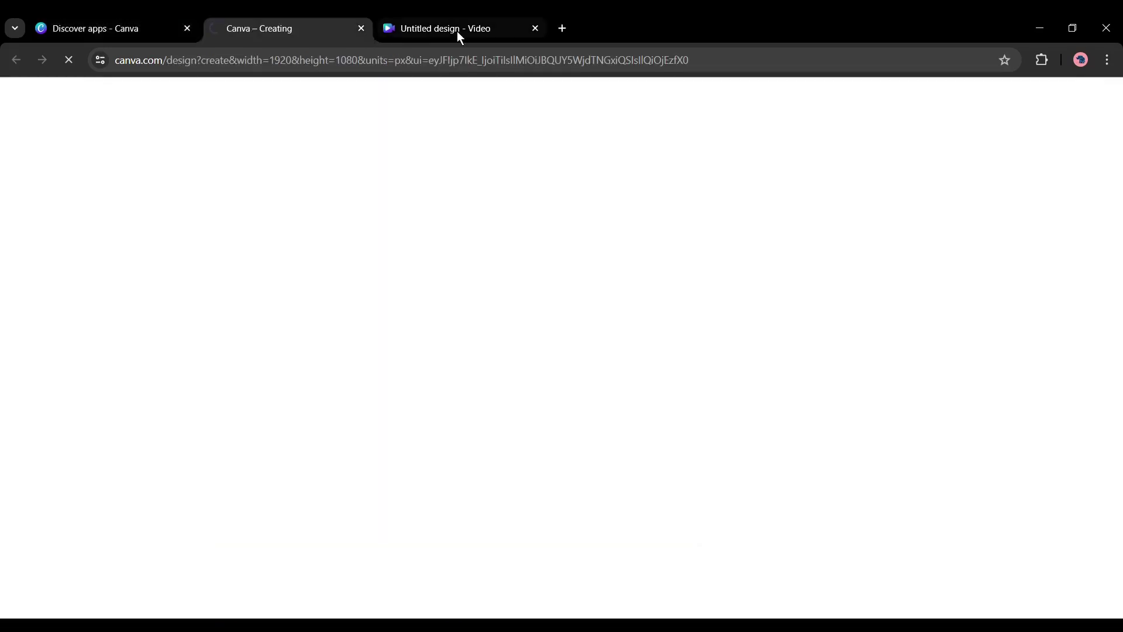
{"action": "left_click", "coordinate": [534, 28]}
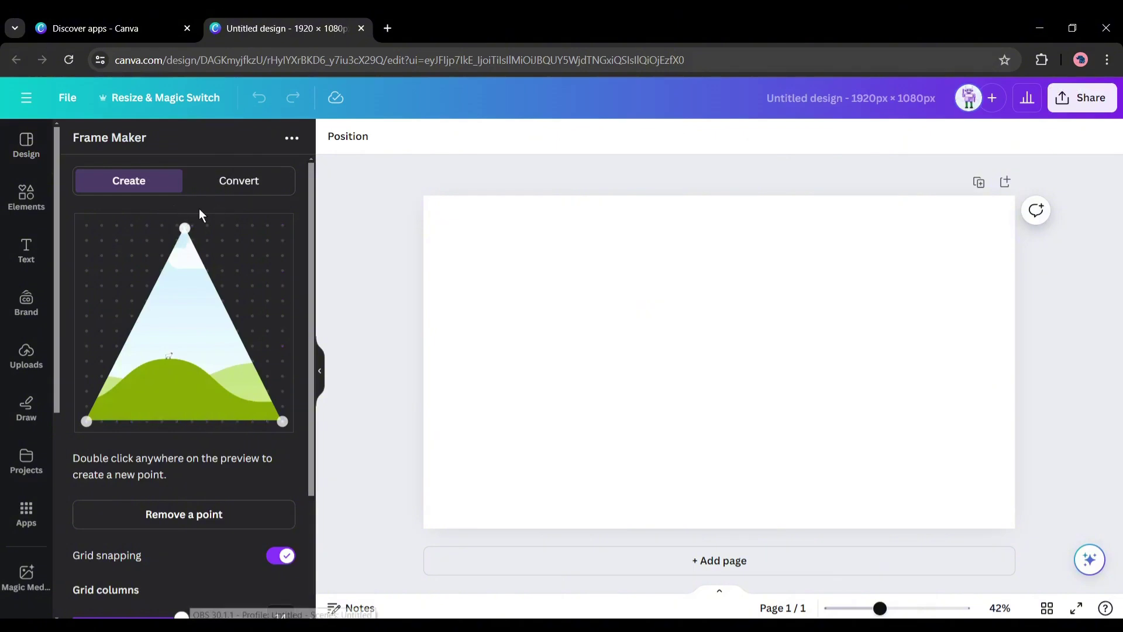
Step: Review the Frame Maker settings, open the full shape collection, and choose the heptagon as the frame shape
{"action": "scroll", "coordinate": [160, 307], "scroll_direction": "down", "scroll_amount": 2}
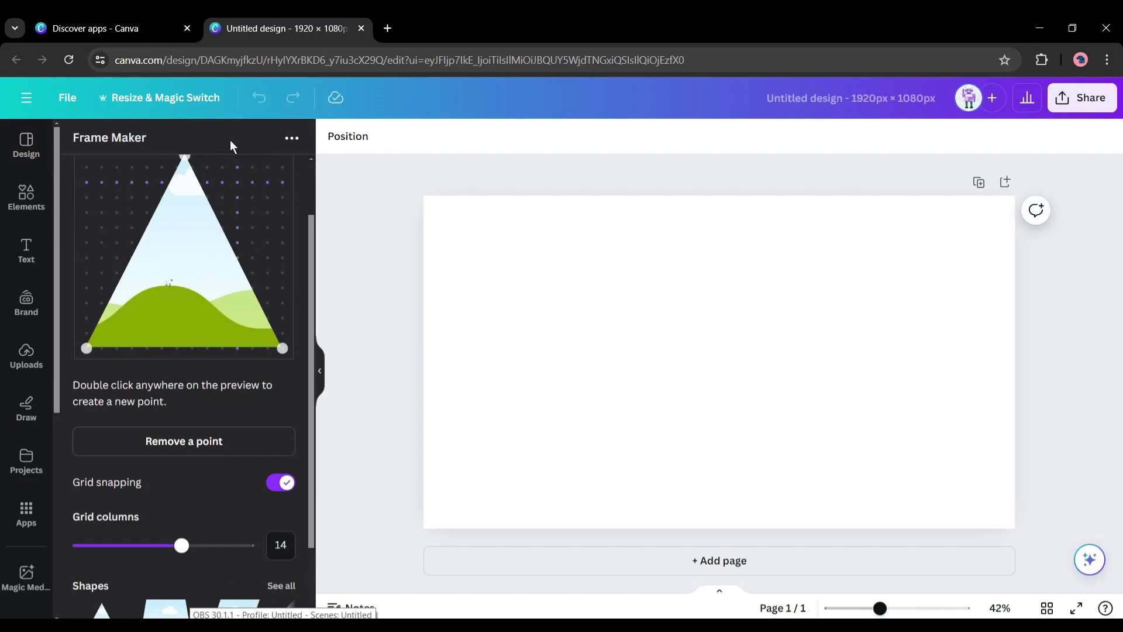
{"action": "scroll", "coordinate": [156, 269], "scroll_direction": "down", "scroll_amount": 3}
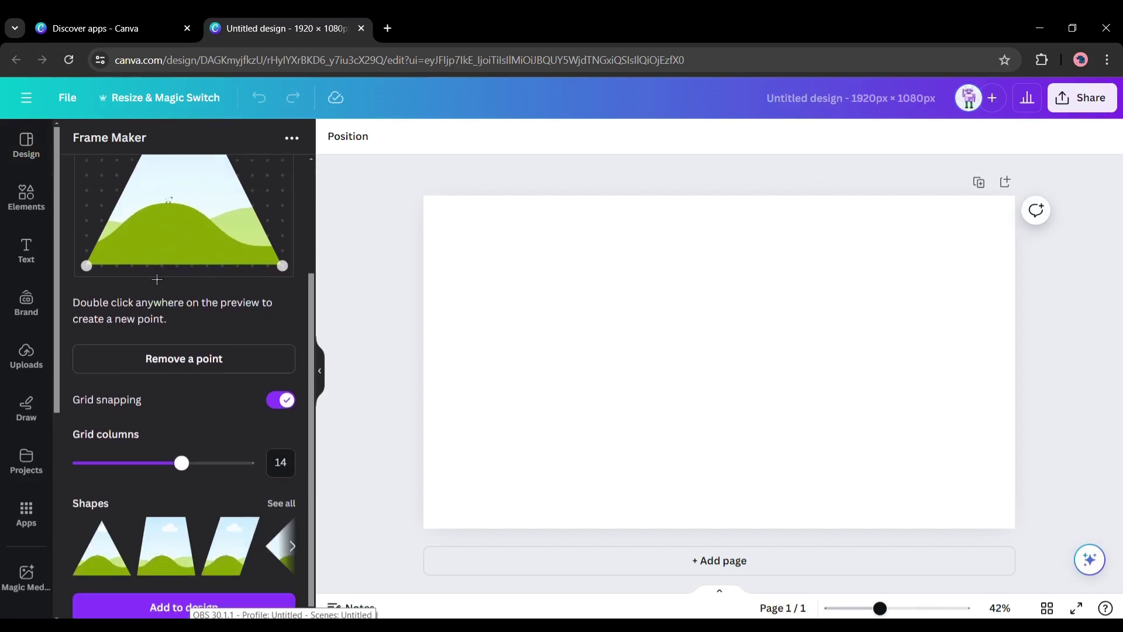
{"action": "scroll", "coordinate": [132, 279], "scroll_direction": "down", "scroll_amount": 1}
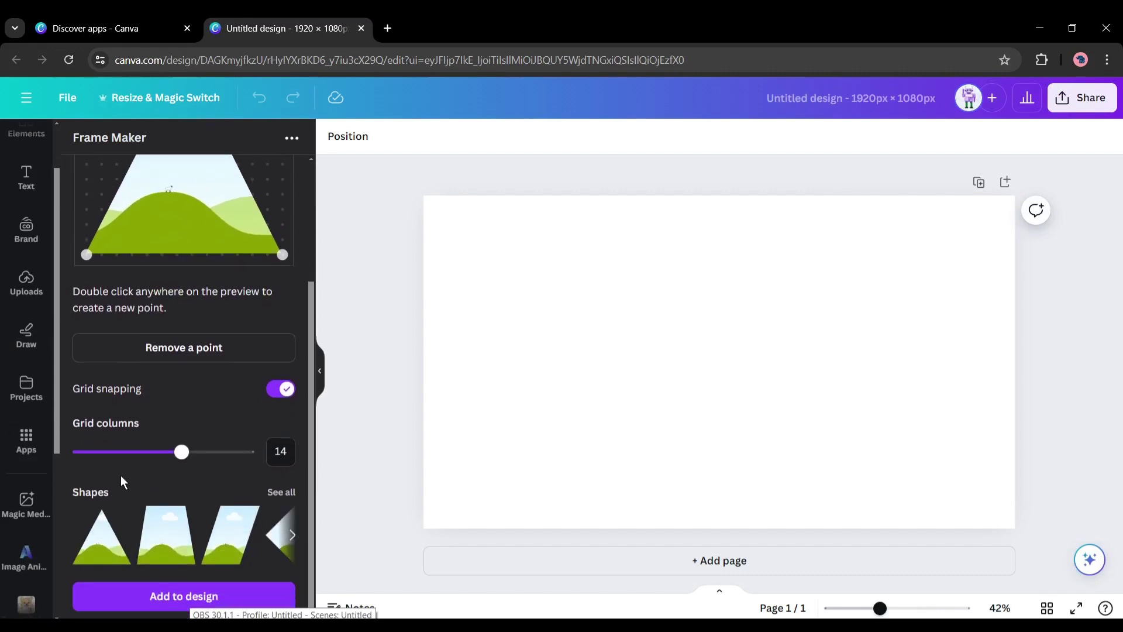
{"action": "left_click", "coordinate": [282, 492]}
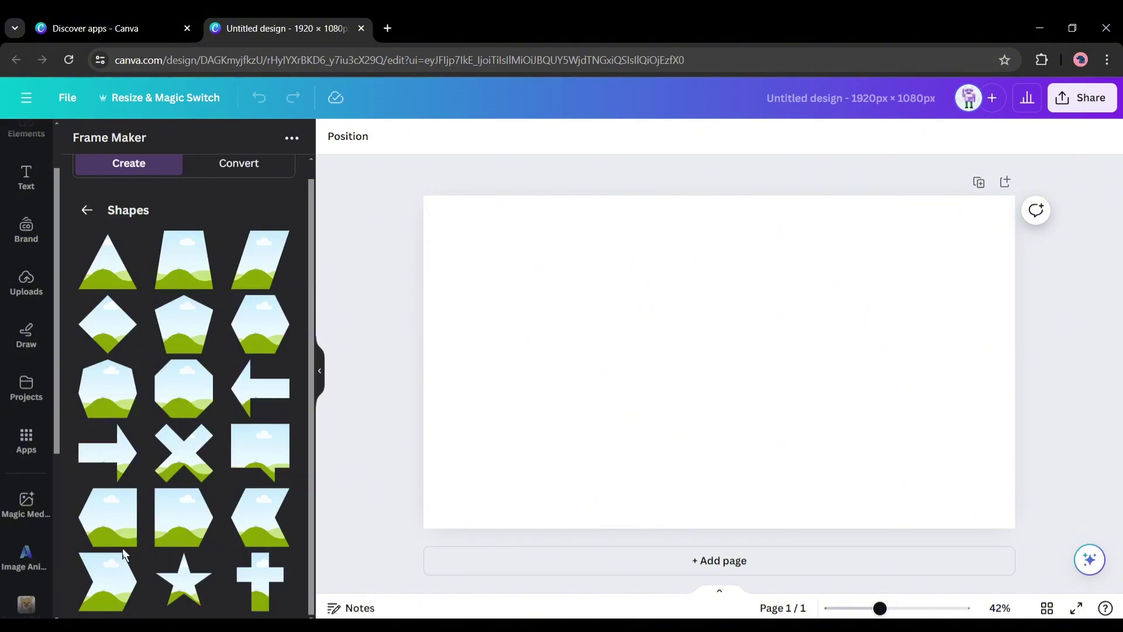
{"action": "scroll", "coordinate": [191, 412], "scroll_direction": "up", "scroll_amount": 1}
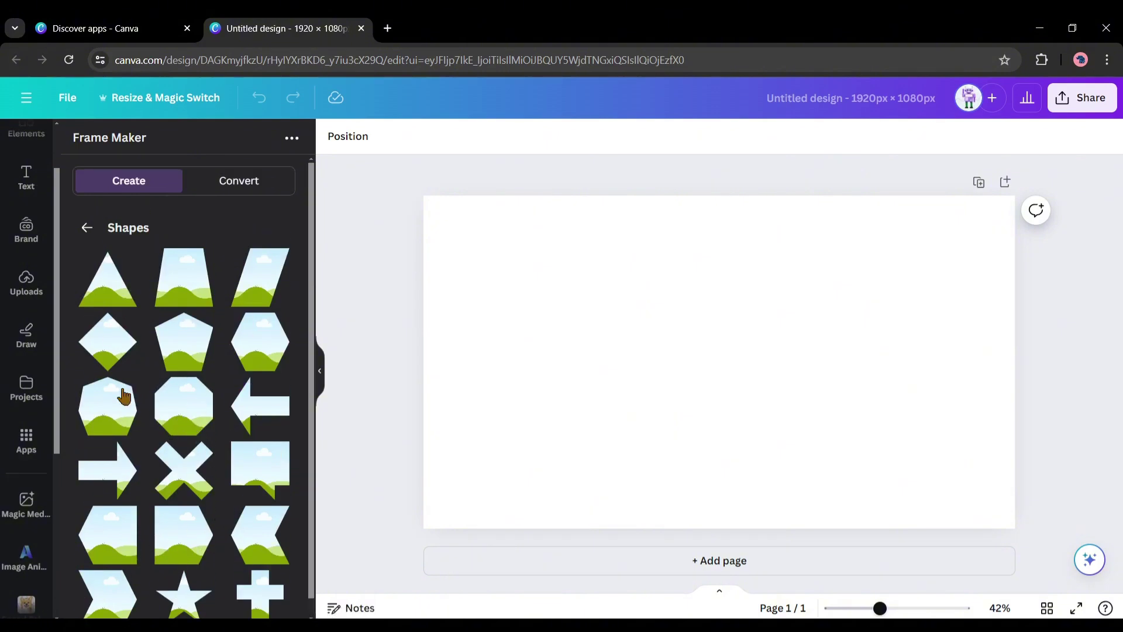
{"action": "left_click", "coordinate": [111, 406]}
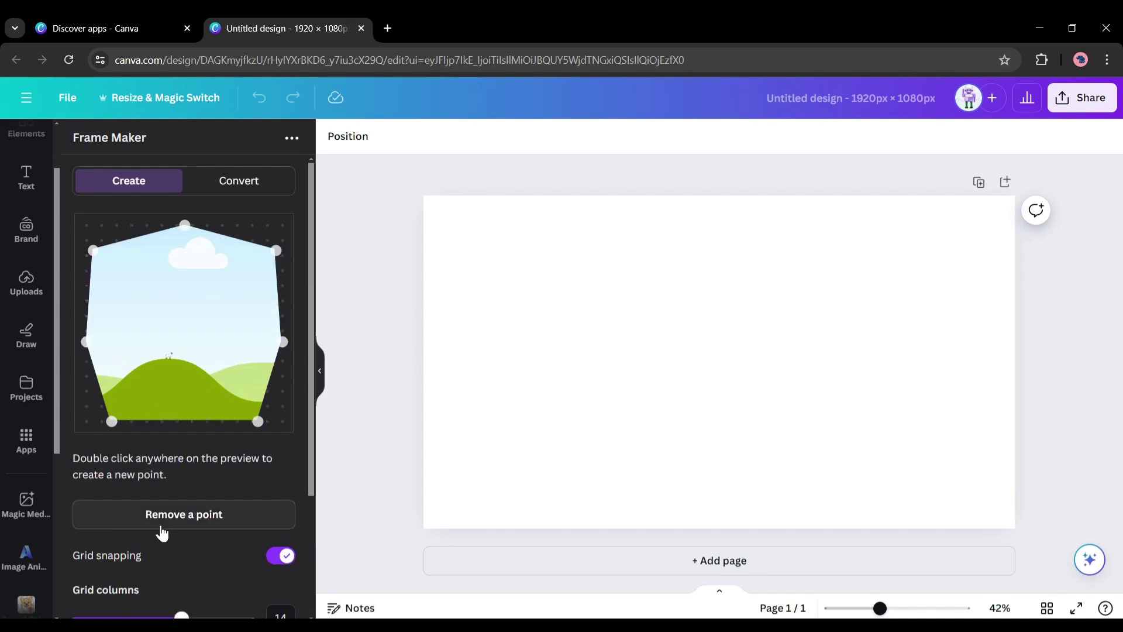
Step: Reshape the heptagon frame in the preview by moving its middle-left, upper-right, middle-right and lower-right points inward
{"action": "left_click_drag", "start_coordinate": [86, 340], "coordinate": [146, 330]}
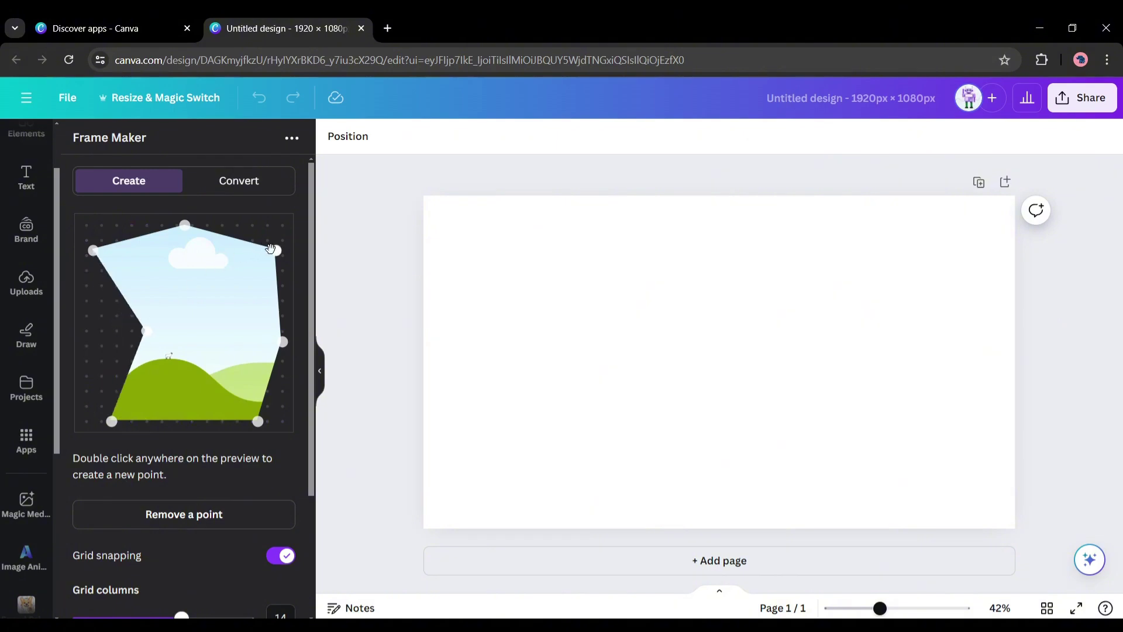
{"action": "left_click_drag", "start_coordinate": [271, 248], "coordinate": [252, 256]}
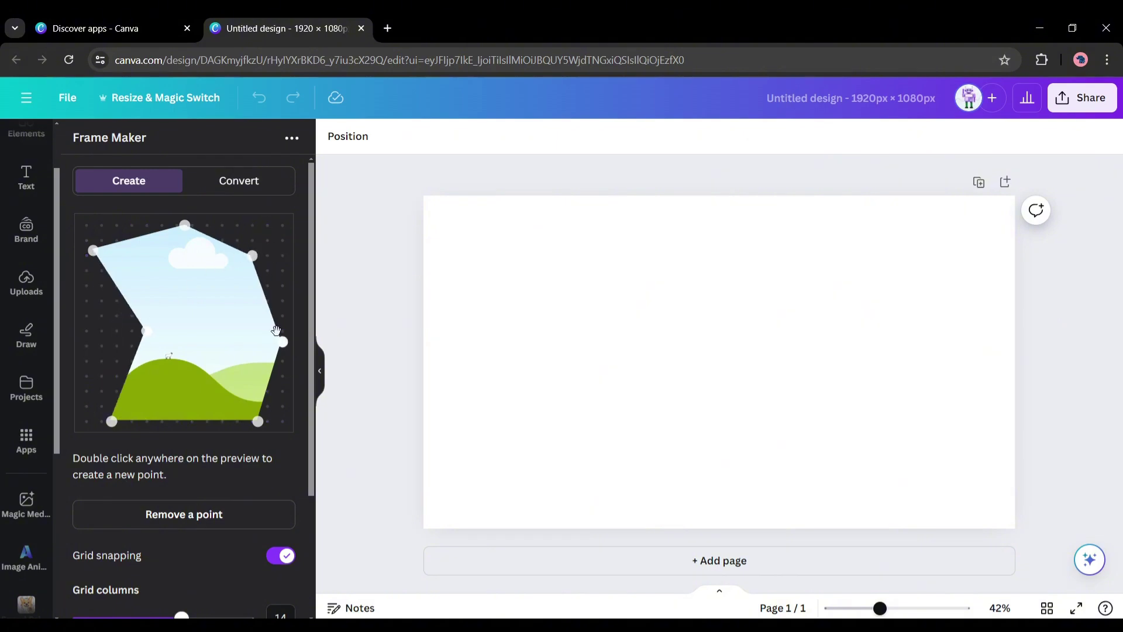
{"action": "left_click_drag", "start_coordinate": [280, 341], "coordinate": [267, 346]}
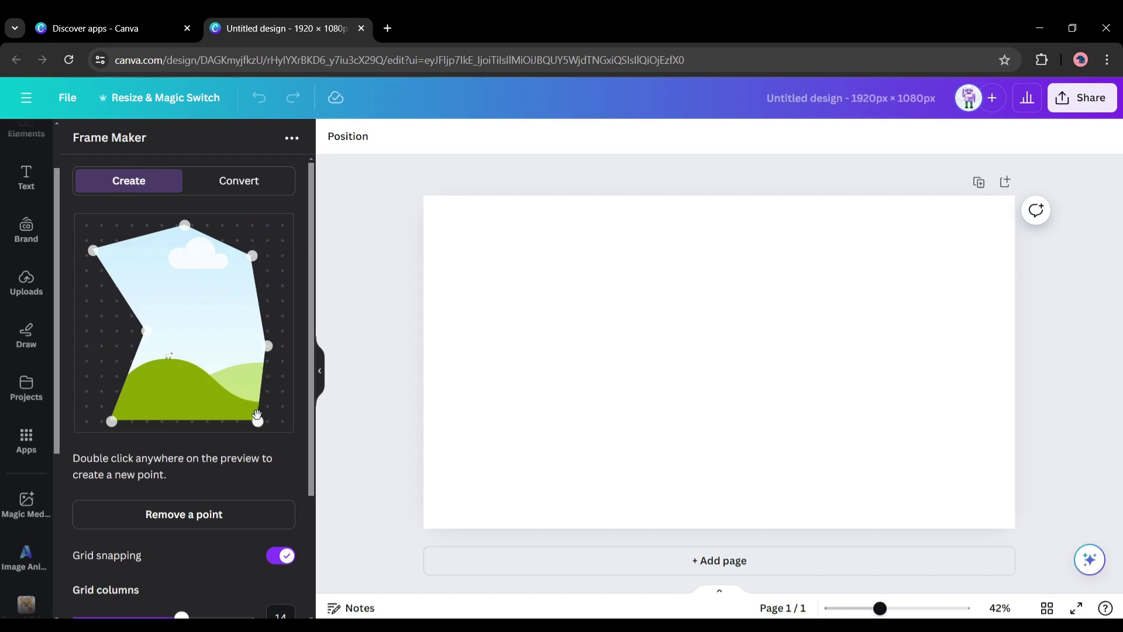
{"action": "left_click_drag", "start_coordinate": [257, 416], "coordinate": [252, 406]}
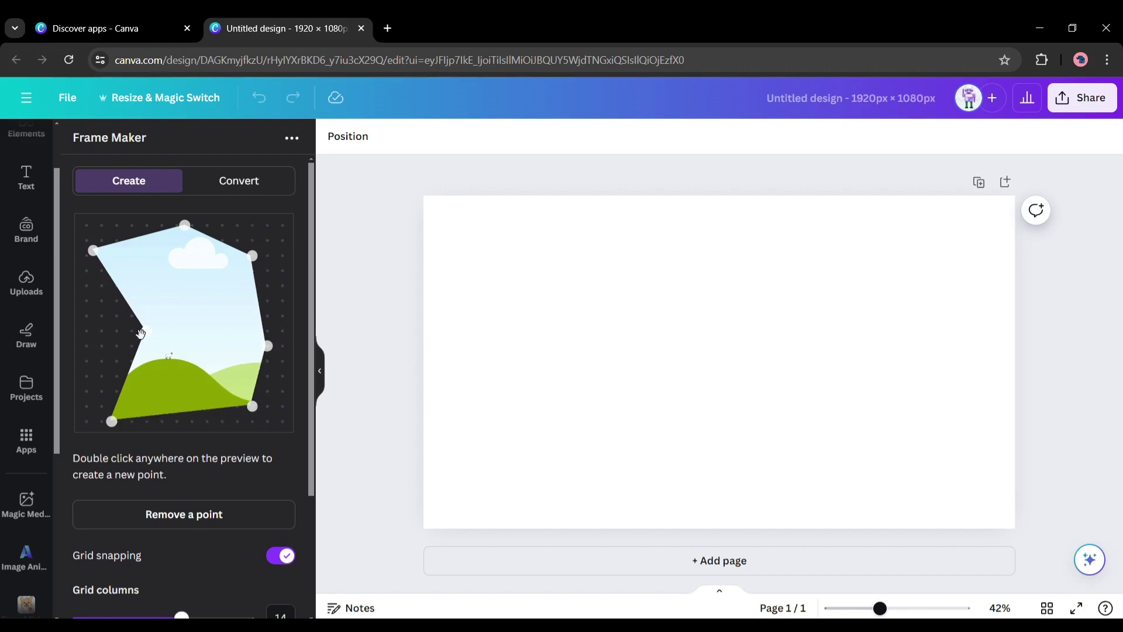
{"action": "left_click_drag", "start_coordinate": [140, 332], "coordinate": [101, 330]}
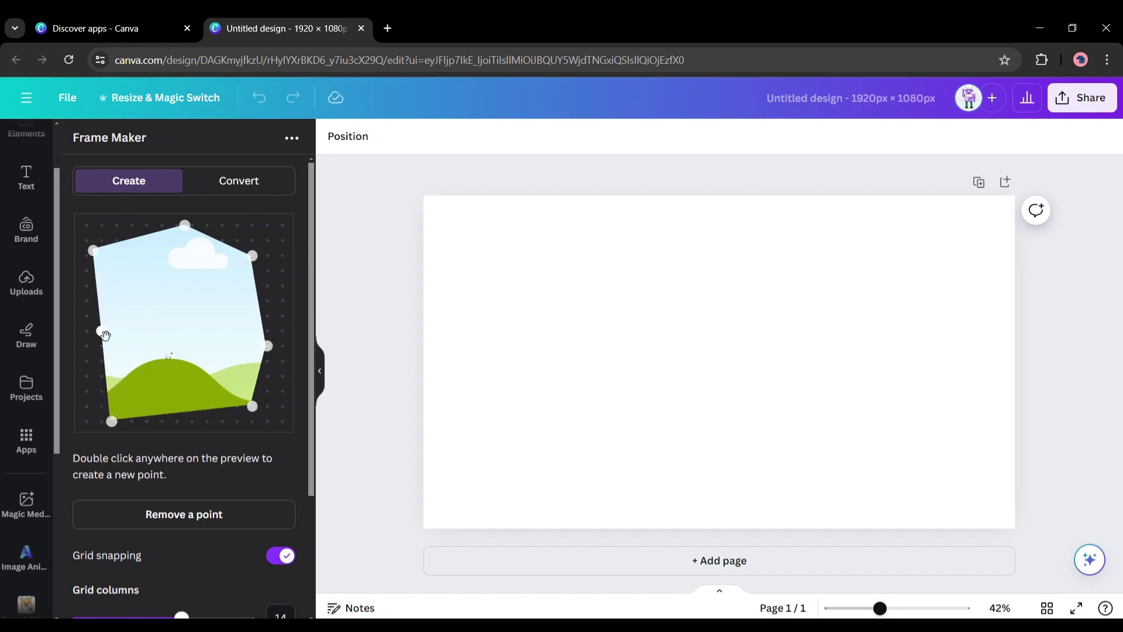
Step: Remove the middle-left point from the frame shape and reposition the lower-left corner point
{"action": "left_click", "coordinate": [176, 514]}
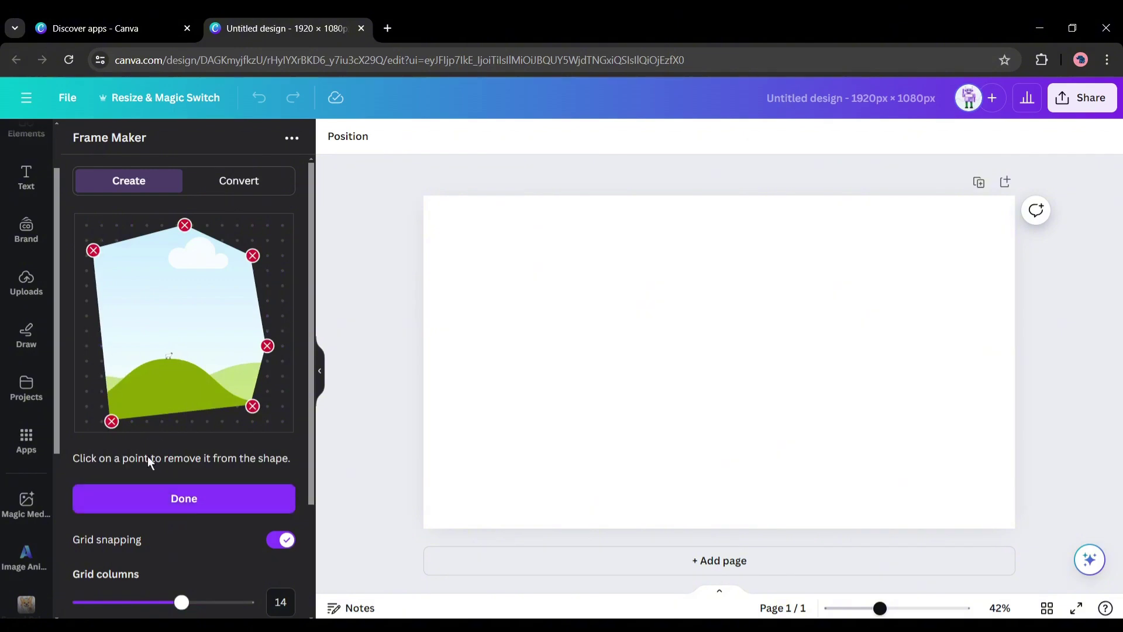
{"action": "left_click", "coordinate": [185, 502]}
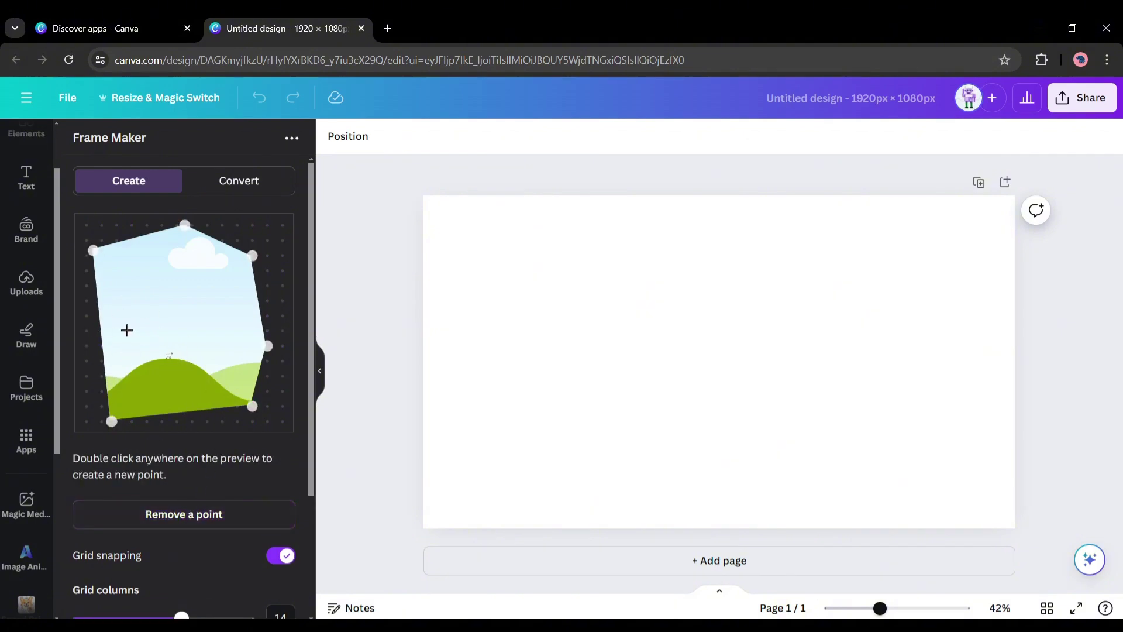
{"action": "left_click_drag", "start_coordinate": [113, 422], "coordinate": [132, 390]}
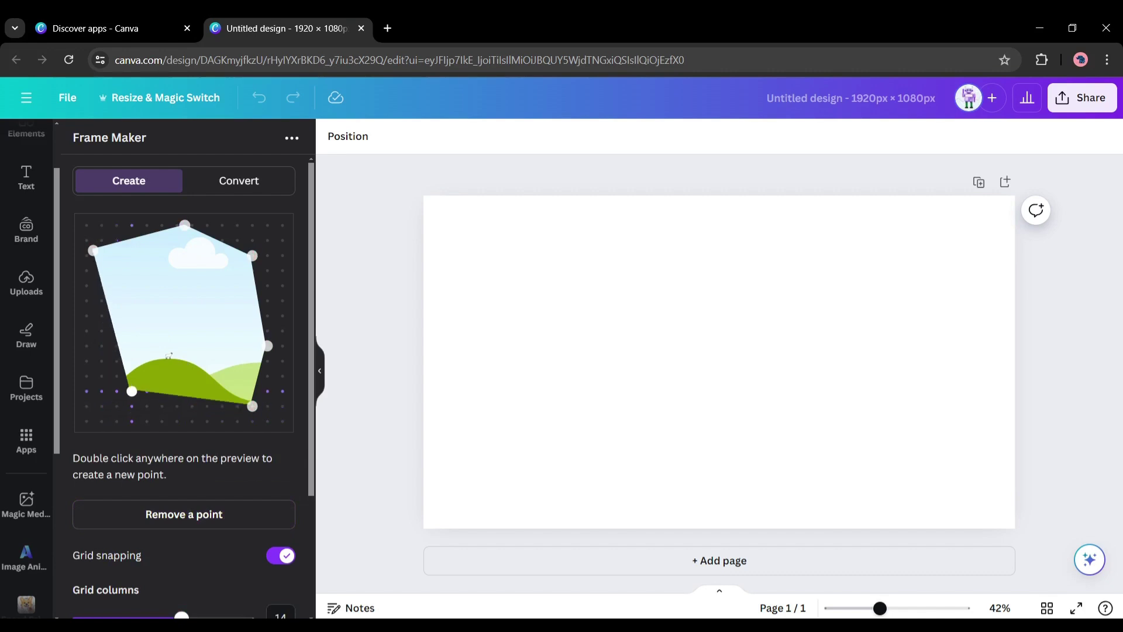
Step: With 18 grid columns set, add the custom frame to the design and enlarge it to the full page height
{"action": "scroll", "coordinate": [166, 363], "scroll_direction": "down", "scroll_amount": 3}
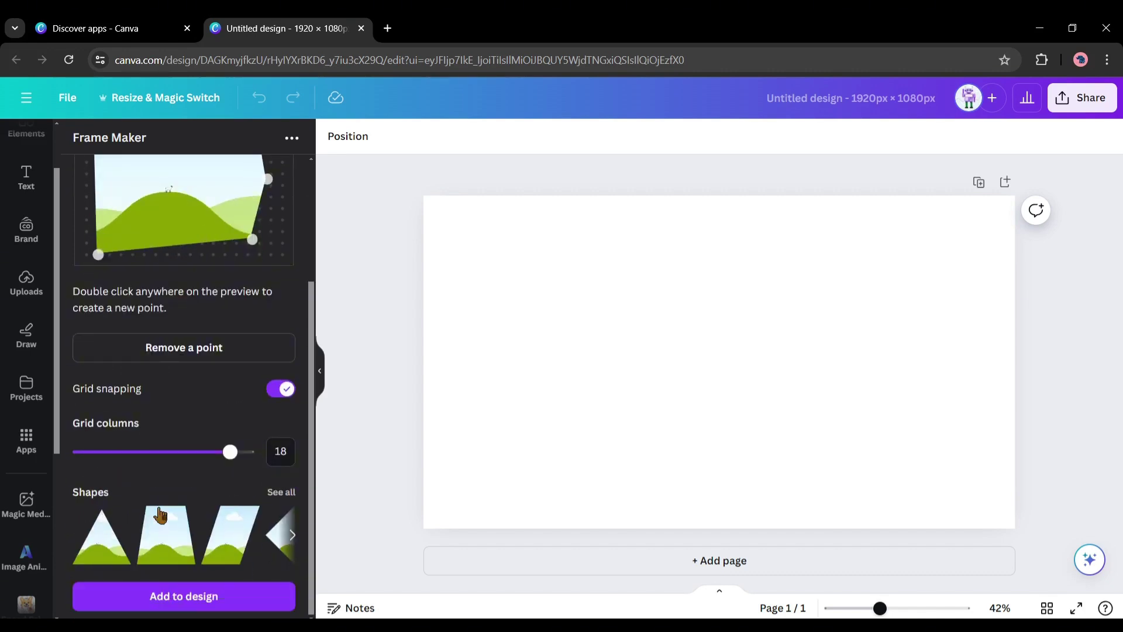
{"action": "left_click", "coordinate": [178, 605]}
{"action": "scroll", "coordinate": [213, 358], "scroll_direction": "up", "scroll_amount": 3}
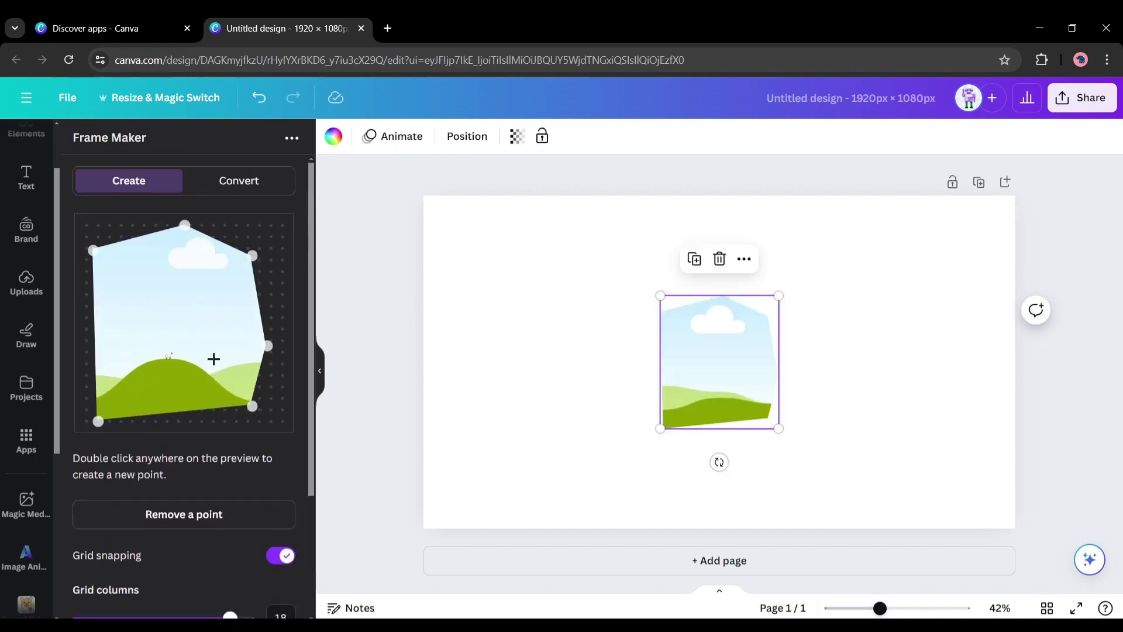
{"action": "left_click_drag", "start_coordinate": [691, 360], "coordinate": [479, 256]}
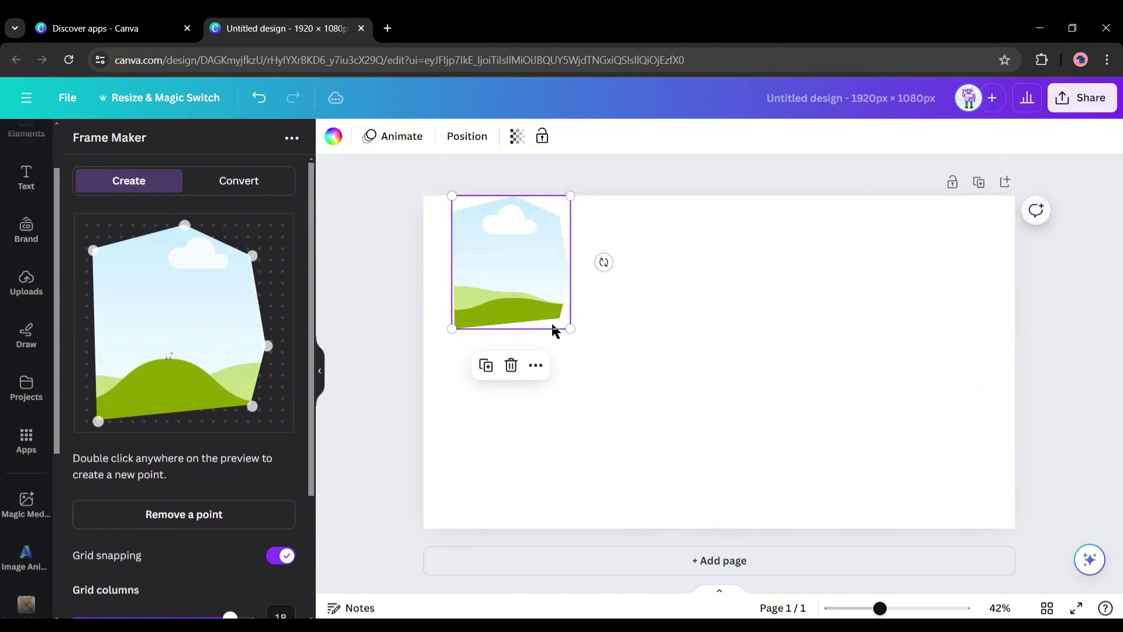
{"action": "left_click_drag", "start_coordinate": [571, 331], "coordinate": [747, 528]}
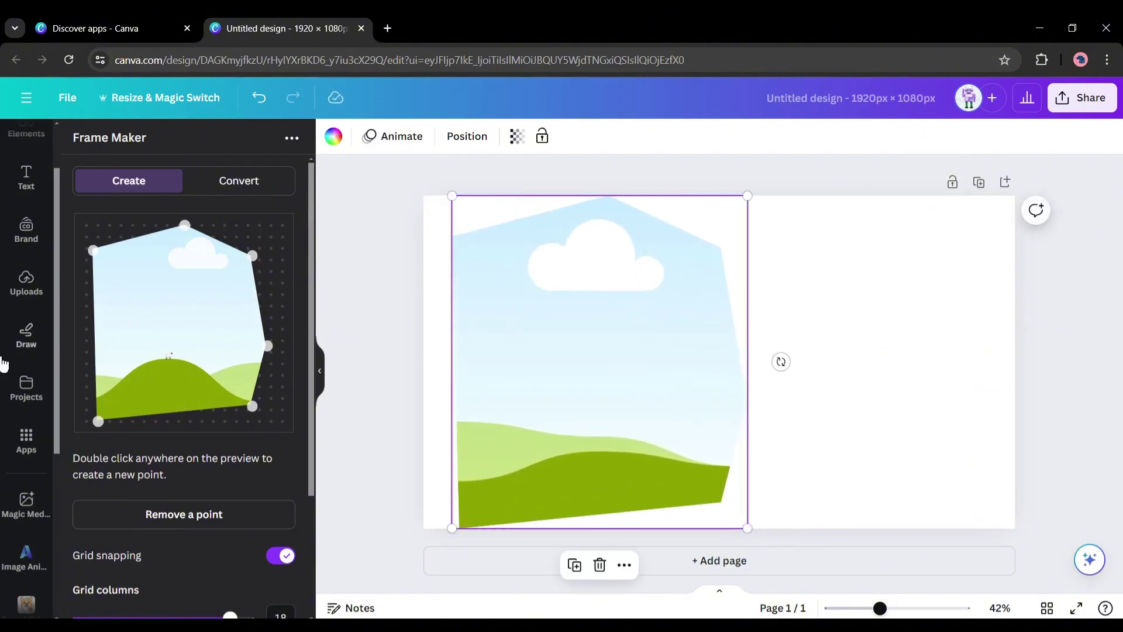
Step: Fill the custom frame with the uploaded black-and-white hammock drawing
{"action": "left_click", "coordinate": [25, 282]}
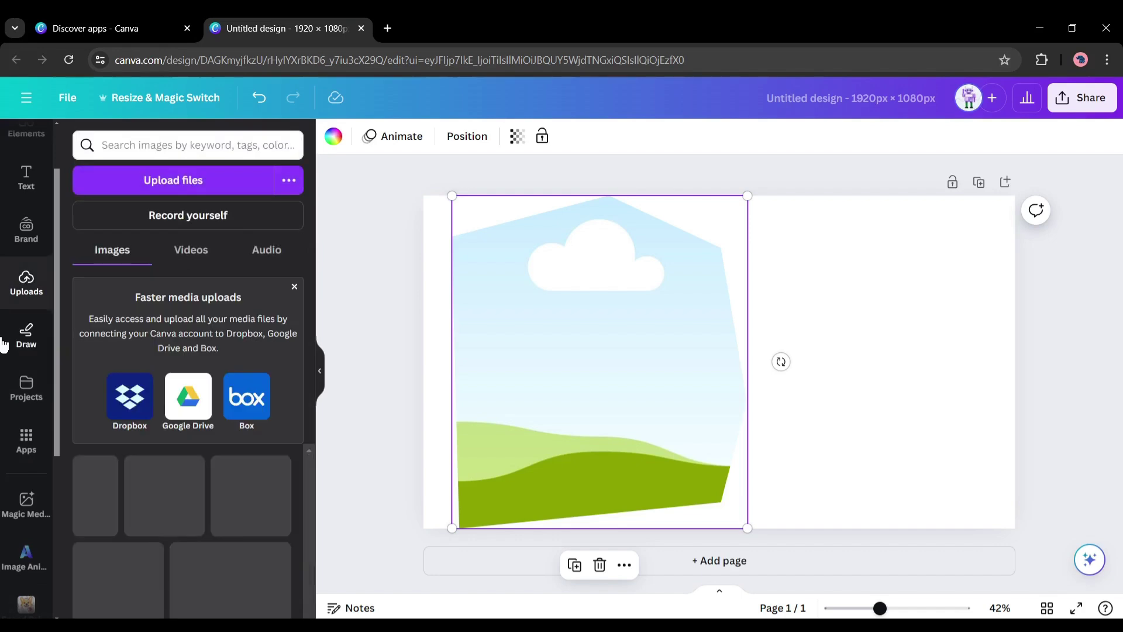
{"action": "left_click_drag", "start_coordinate": [150, 515], "coordinate": [708, 515]}
{"action": "left_click", "coordinate": [916, 326]}
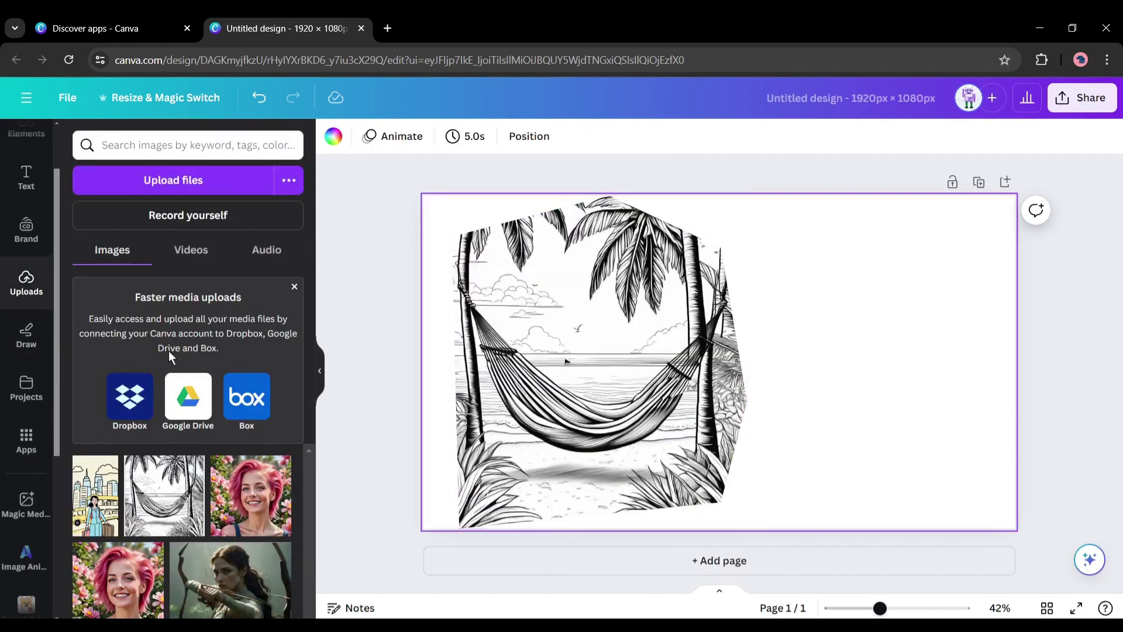
Step: Search the elements for "AI" photos and fill the custom frame with the white robot with raised hands
{"action": "scroll", "coordinate": [23, 292], "scroll_direction": "up", "scroll_amount": 2}
{"action": "left_click", "coordinate": [30, 199]}
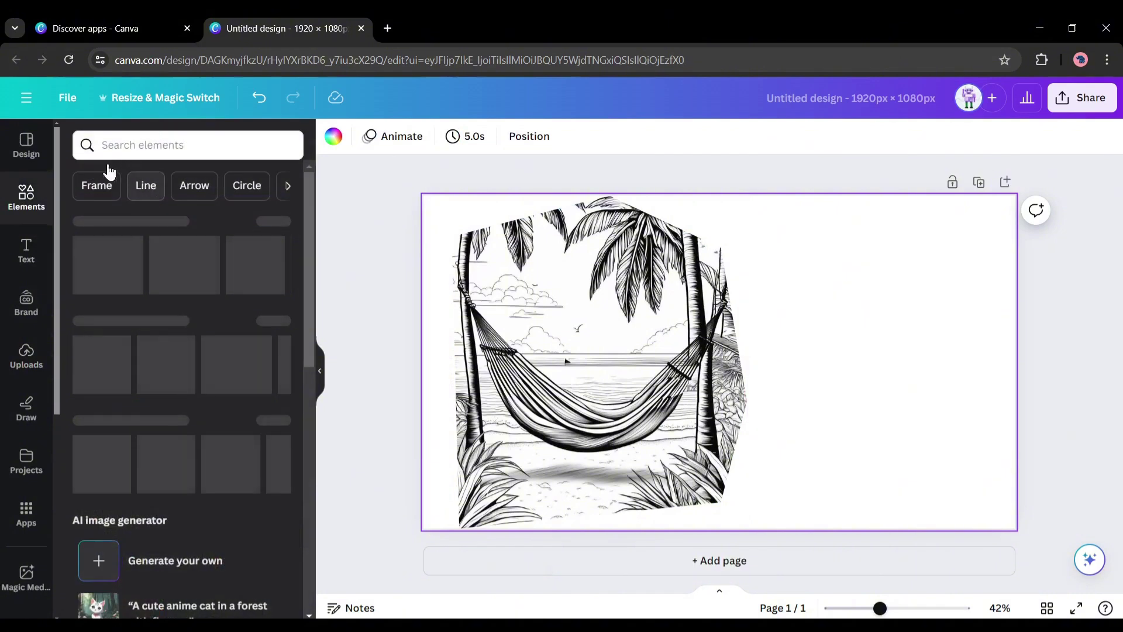
{"action": "left_click", "coordinate": [179, 144]}
{"action": "type", "text": "AI"}
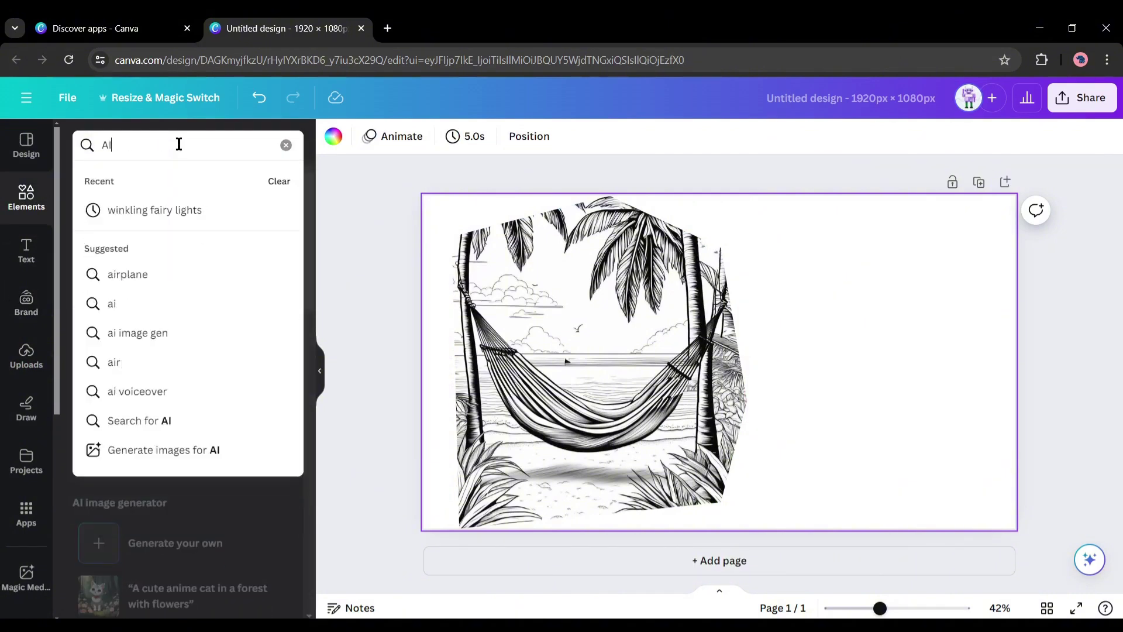
{"action": "key", "text": "Return"}
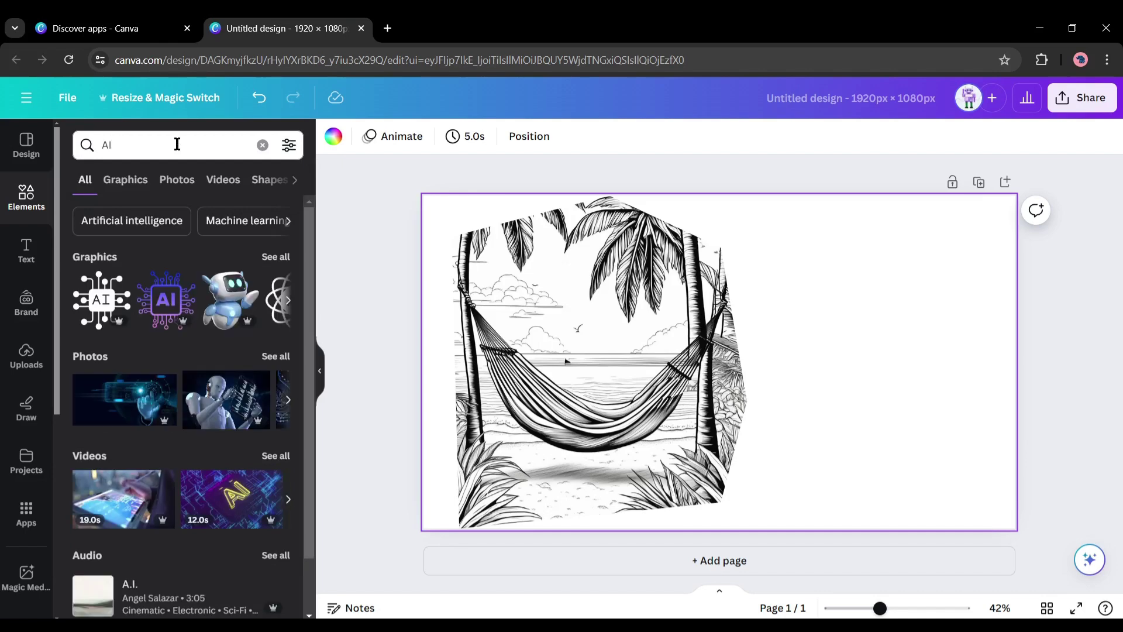
{"action": "left_click", "coordinate": [172, 185]}
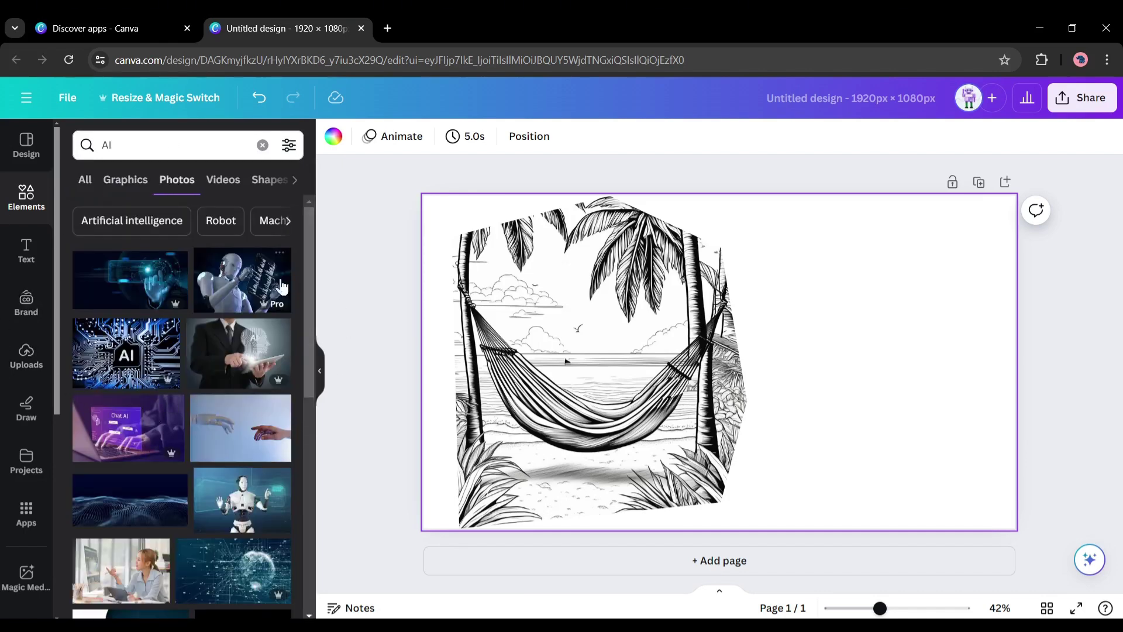
{"action": "left_click", "coordinate": [239, 511]}
{"action": "left_click_drag", "start_coordinate": [585, 380], "coordinate": [529, 412]}
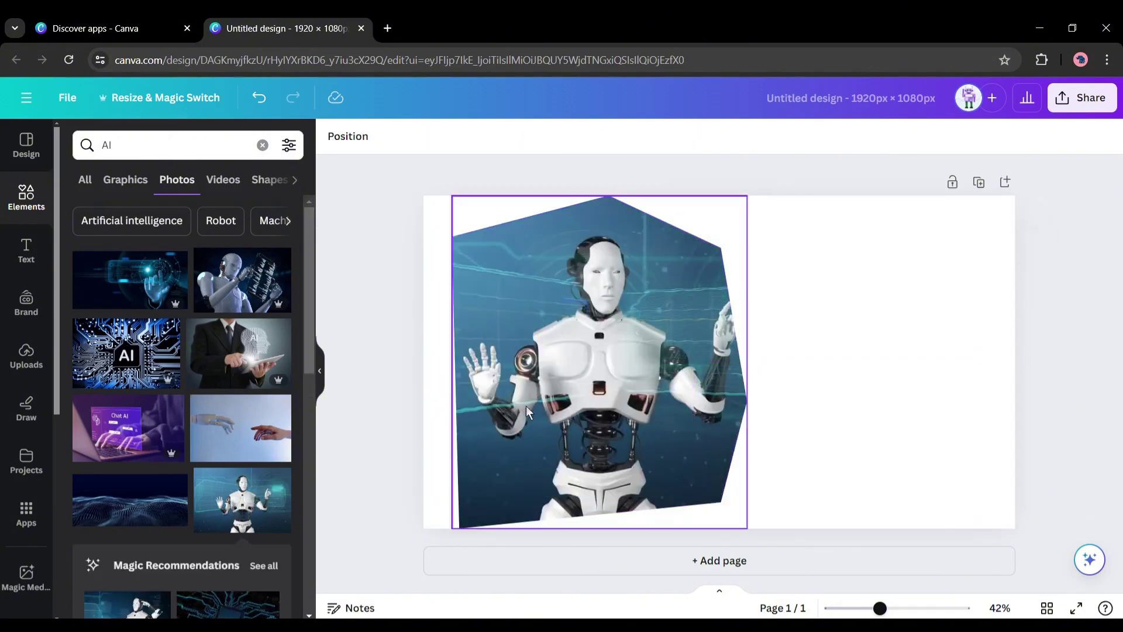
Step: Adjust the robot photo's position inside the frame, and shrink and reposition the frame on the page
{"action": "left_click", "coordinate": [678, 351]}
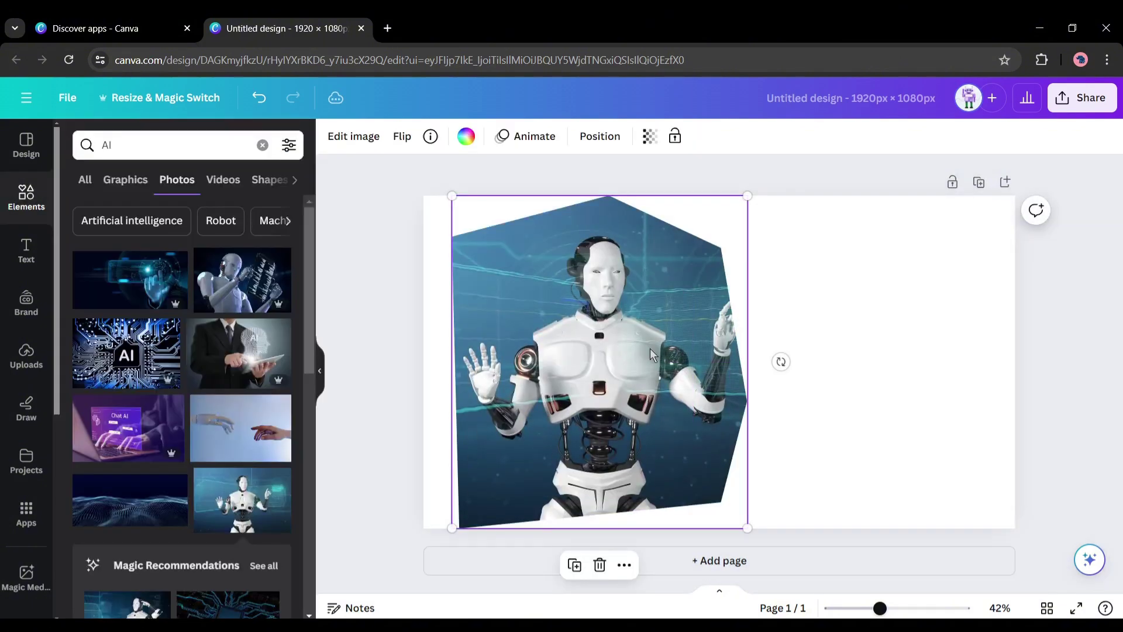
{"action": "double_click", "coordinate": [650, 349]}
{"action": "left_click_drag", "start_coordinate": [650, 349], "coordinate": [649, 319]}
{"action": "left_click", "coordinate": [209, 606]}
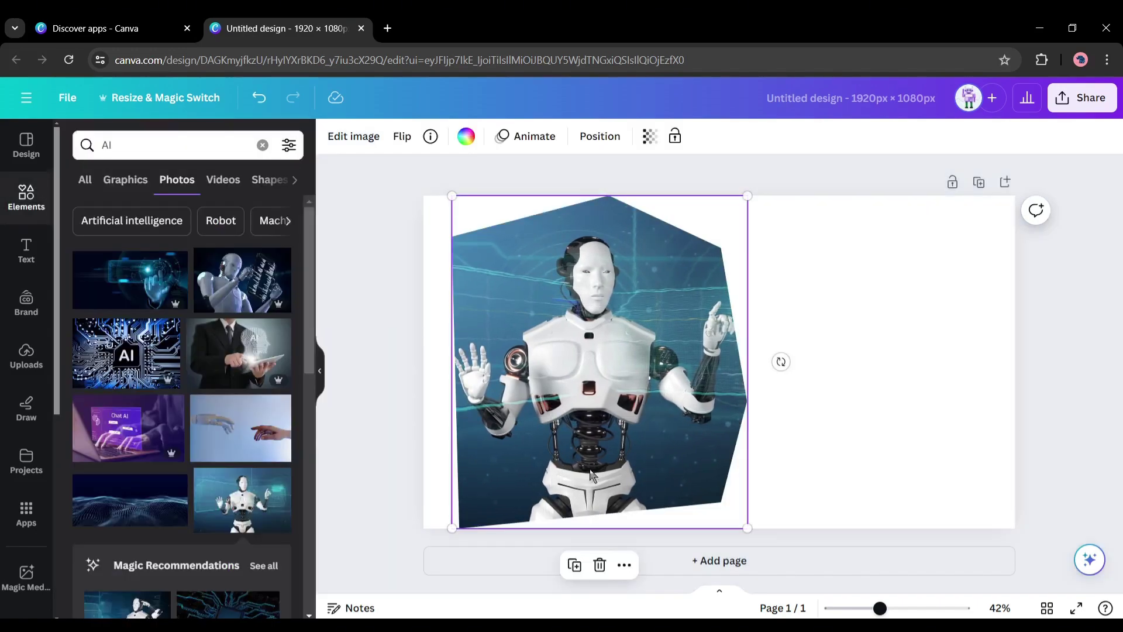
{"action": "left_click_drag", "start_coordinate": [601, 380], "coordinate": [656, 380]}
{"action": "left_click_drag", "start_coordinate": [802, 196], "coordinate": [713, 278]}
{"action": "left_click_drag", "start_coordinate": [613, 394], "coordinate": [553, 337]}
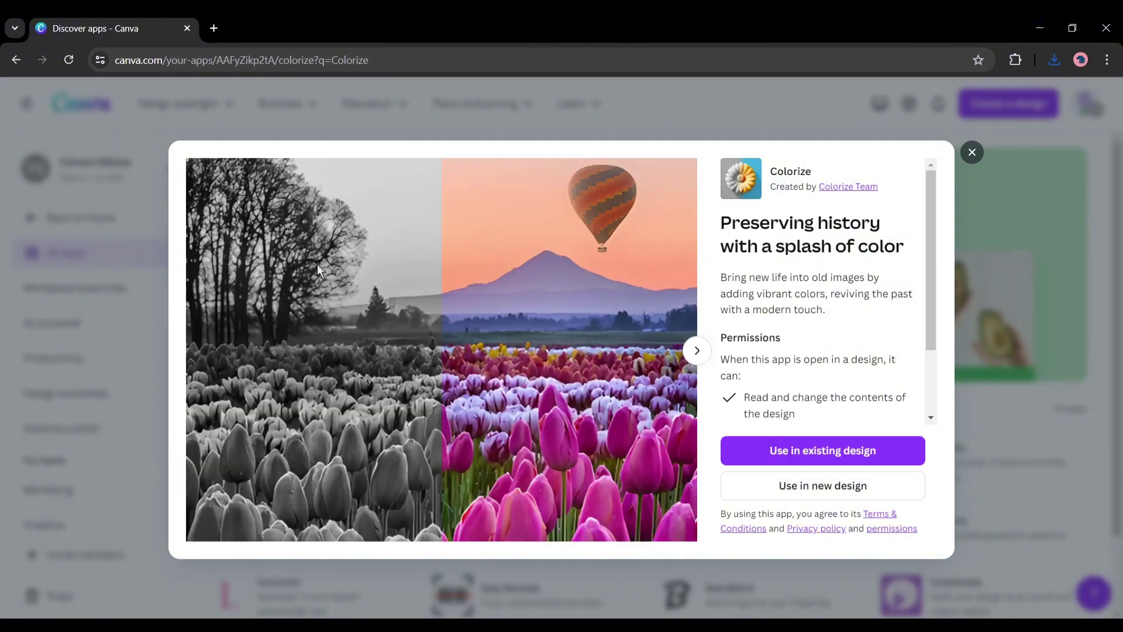
Step: Look through Colorize's sample images and use the app in a new custom-size 1920 × 1080 px design
{"action": "left_click", "coordinate": [707, 352]}
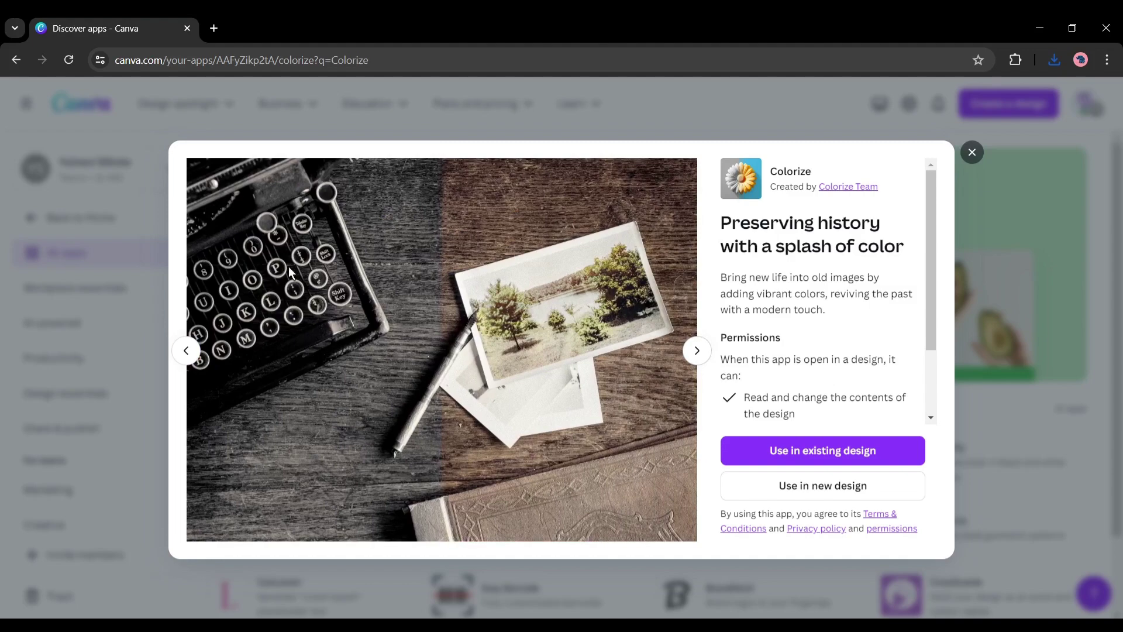
{"action": "left_click", "coordinate": [707, 352]}
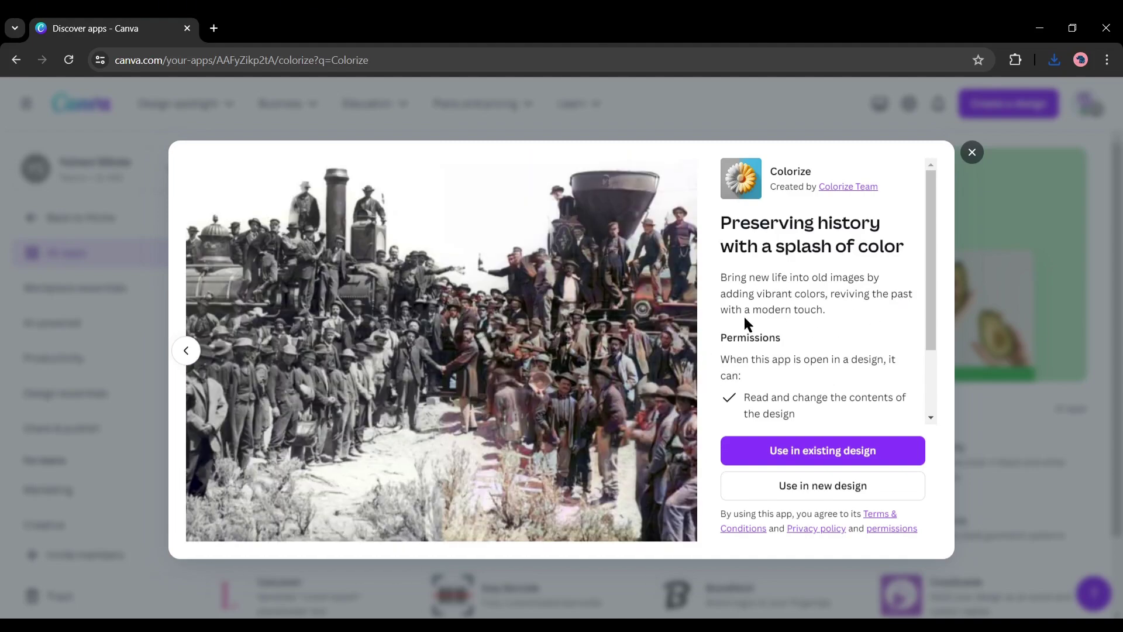
{"action": "left_click", "coordinate": [810, 493]}
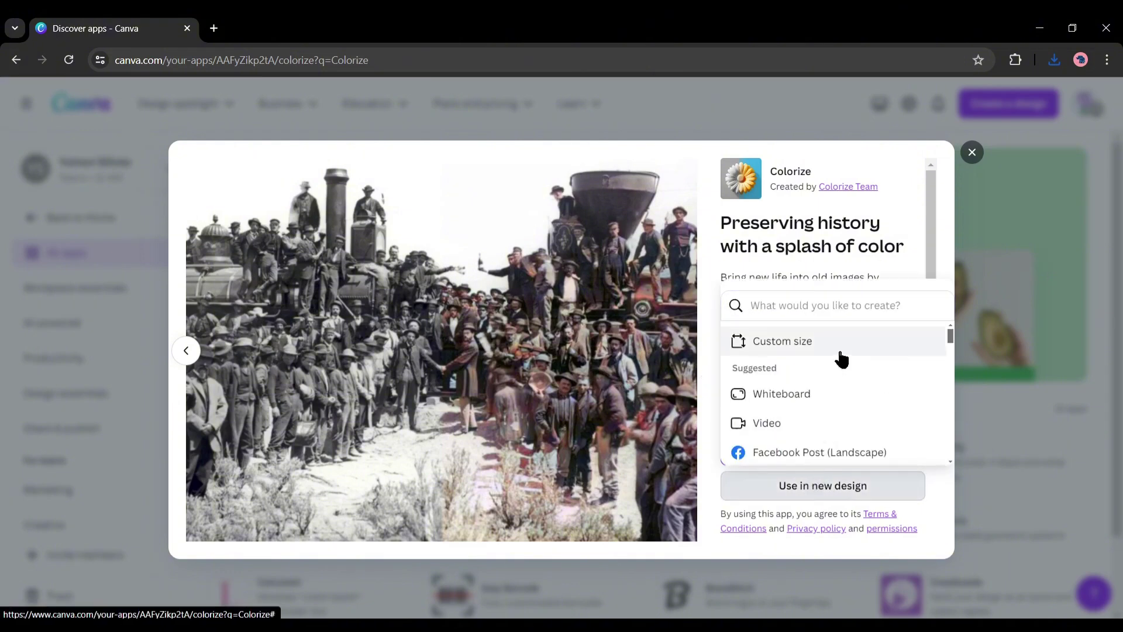
{"action": "left_click", "coordinate": [841, 351]}
{"action": "left_click", "coordinate": [809, 407]}
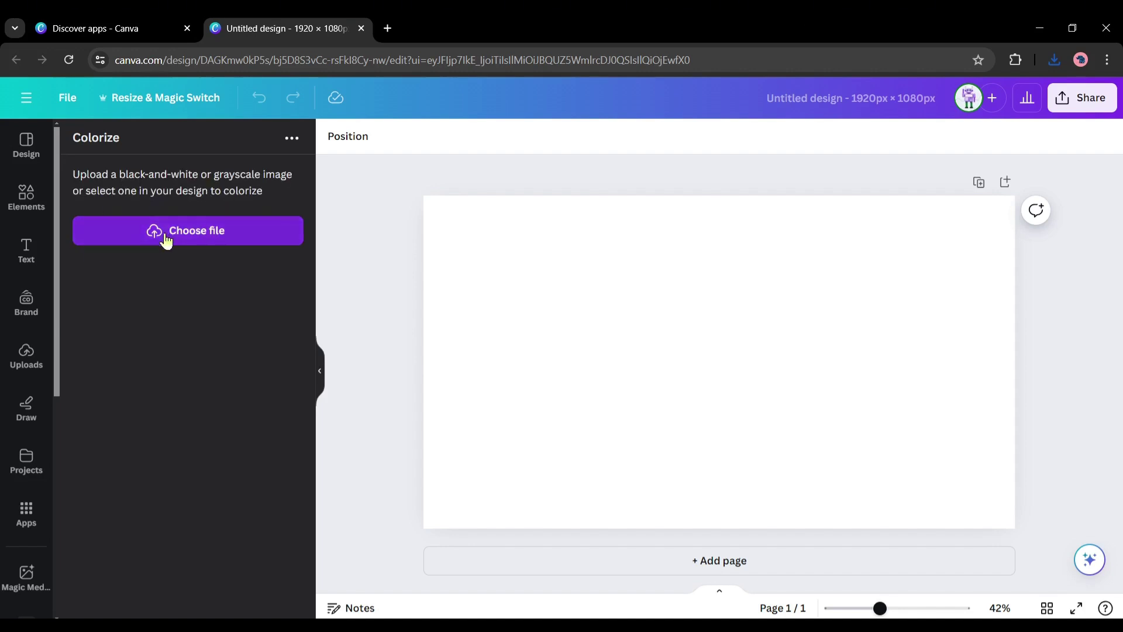
Step: Colorize the uploaded "Untitled design (1).jpg" and enlarge the result to fill the page
{"action": "left_click", "coordinate": [144, 234]}
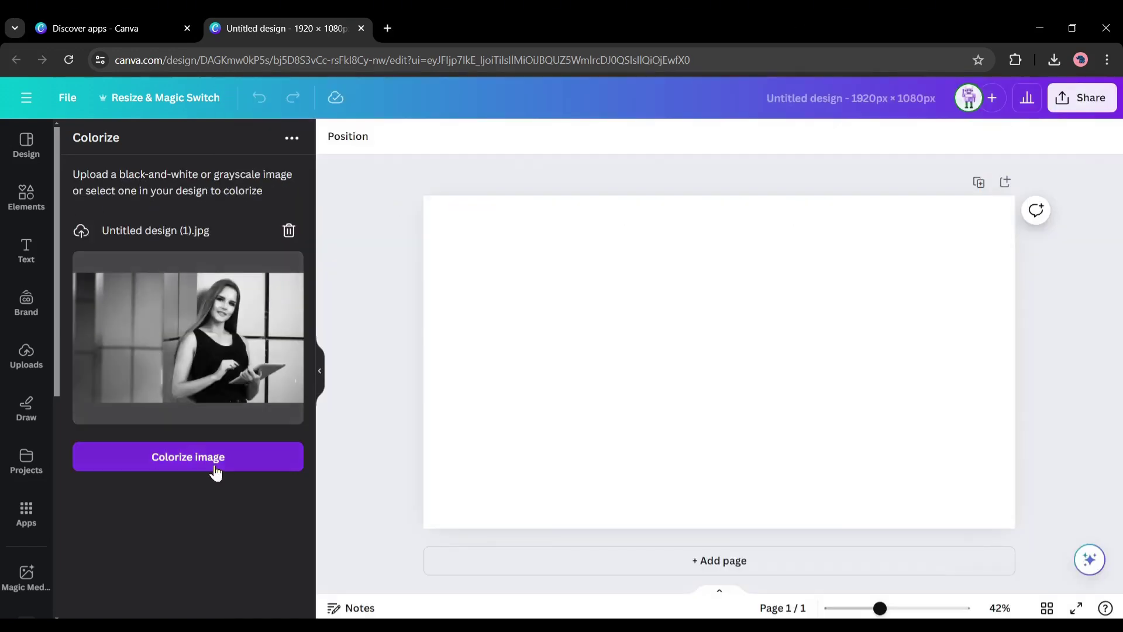
{"action": "left_click", "coordinate": [212, 465]}
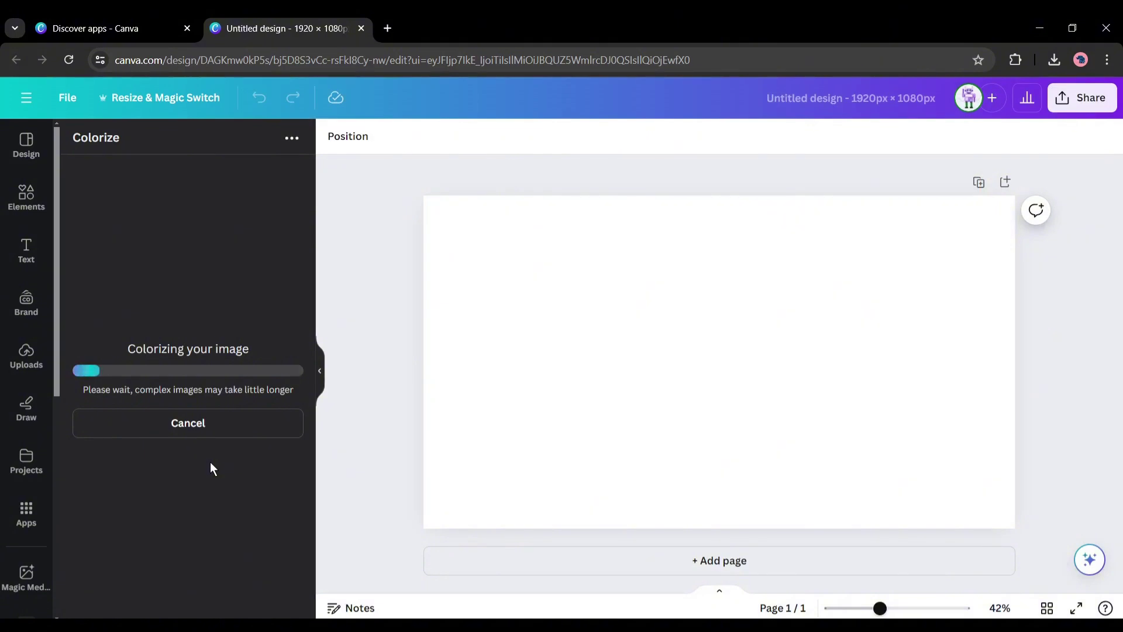
{"action": "left_click_drag", "start_coordinate": [762, 347], "coordinate": [584, 247]}
{"action": "left_click_drag", "start_coordinate": [662, 329], "coordinate": [999, 571]}
Step: Add the original grayscale "Untitled design (1).jpg" from the recent downloads to the design
{"action": "left_click", "coordinate": [26, 355]}
{"action": "left_click", "coordinate": [1054, 59]}
{"action": "left_click_drag", "start_coordinate": [923, 124], "coordinate": [479, 331]}
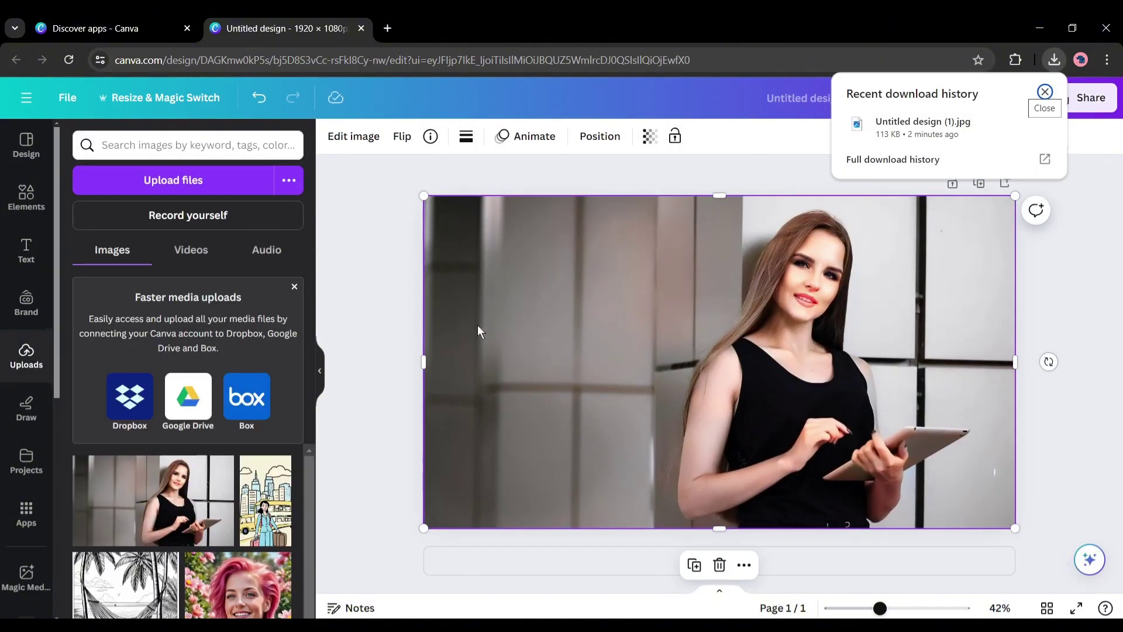
{"action": "left_click_drag", "start_coordinate": [702, 351], "coordinate": [602, 370]}
Step: Shrink the colorized image into the page's upper-right corner and place a smaller grayscale original beside it
{"action": "left_click", "coordinate": [940, 327]}
{"action": "left_click_drag", "start_coordinate": [424, 528], "coordinate": [653, 398]}
{"action": "scroll", "coordinate": [27, 351], "scroll_direction": "down", "scroll_amount": 5}
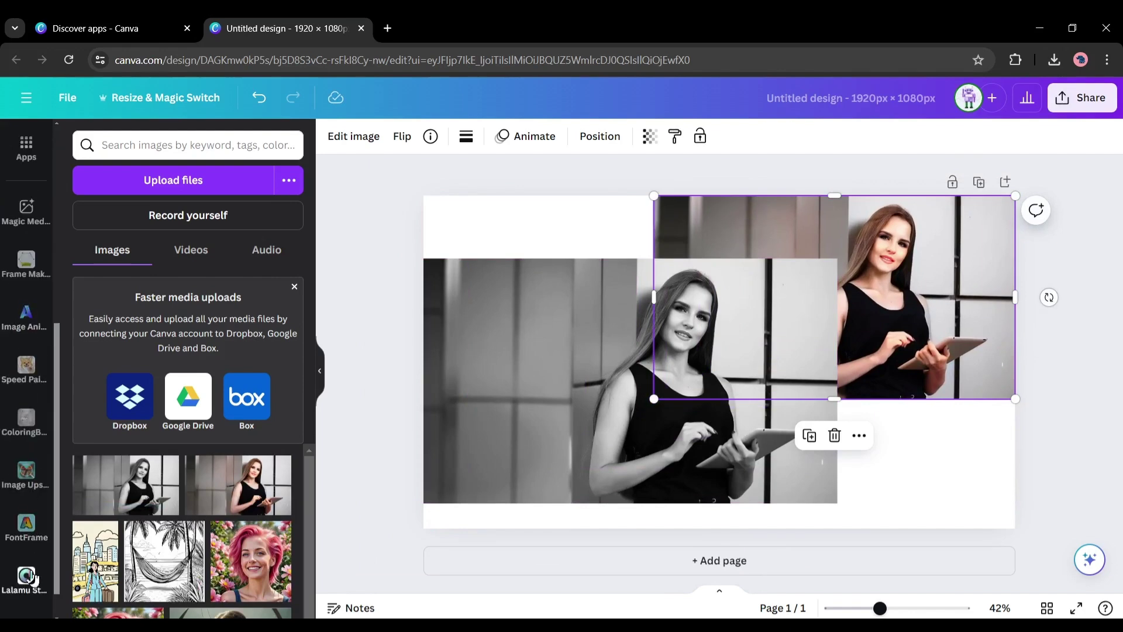
{"action": "left_click", "coordinate": [26, 592]}
{"action": "left_click_drag", "start_coordinate": [585, 352], "coordinate": [550, 283]}
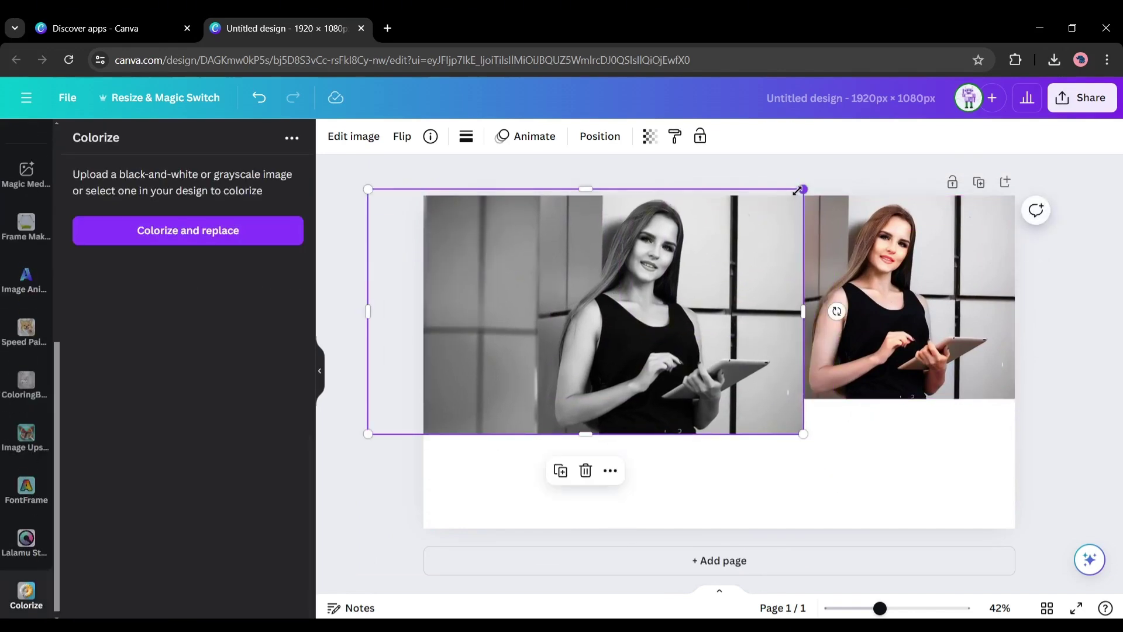
{"action": "left_click_drag", "start_coordinate": [803, 189], "coordinate": [619, 293]}
{"action": "left_click_drag", "start_coordinate": [534, 363], "coordinate": [636, 296]}
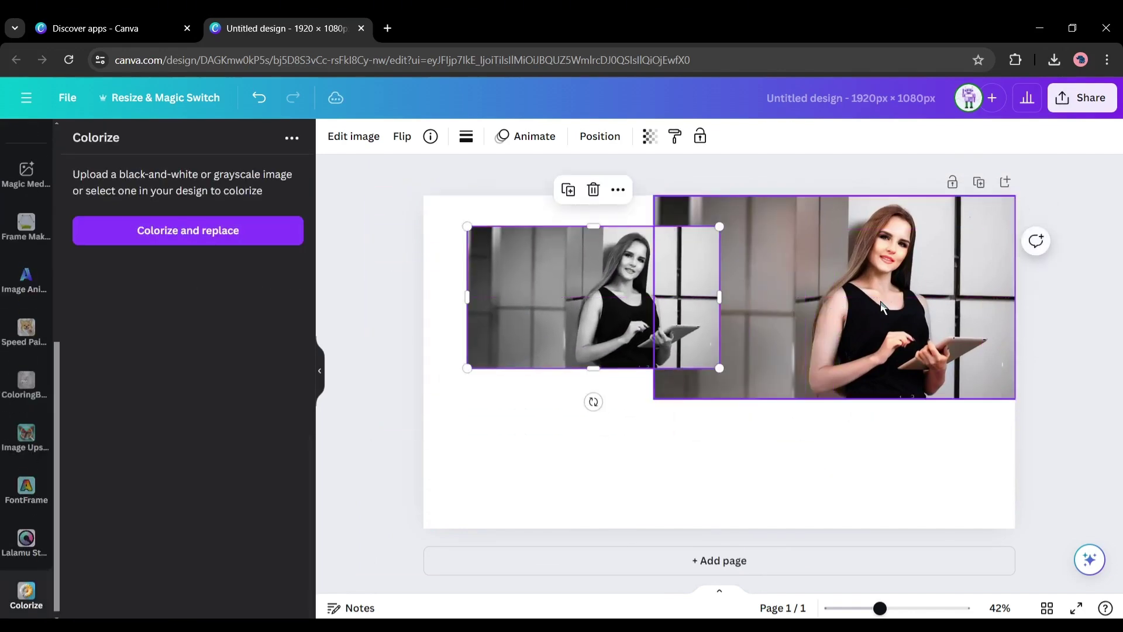
Step: Resize the colorized image to about 960 × 540 px, enlarge the grayscale original, and arrange the two for comparison
{"action": "left_click", "coordinate": [686, 386]}
{"action": "left_click_drag", "start_coordinate": [654, 400], "coordinate": [728, 380]}
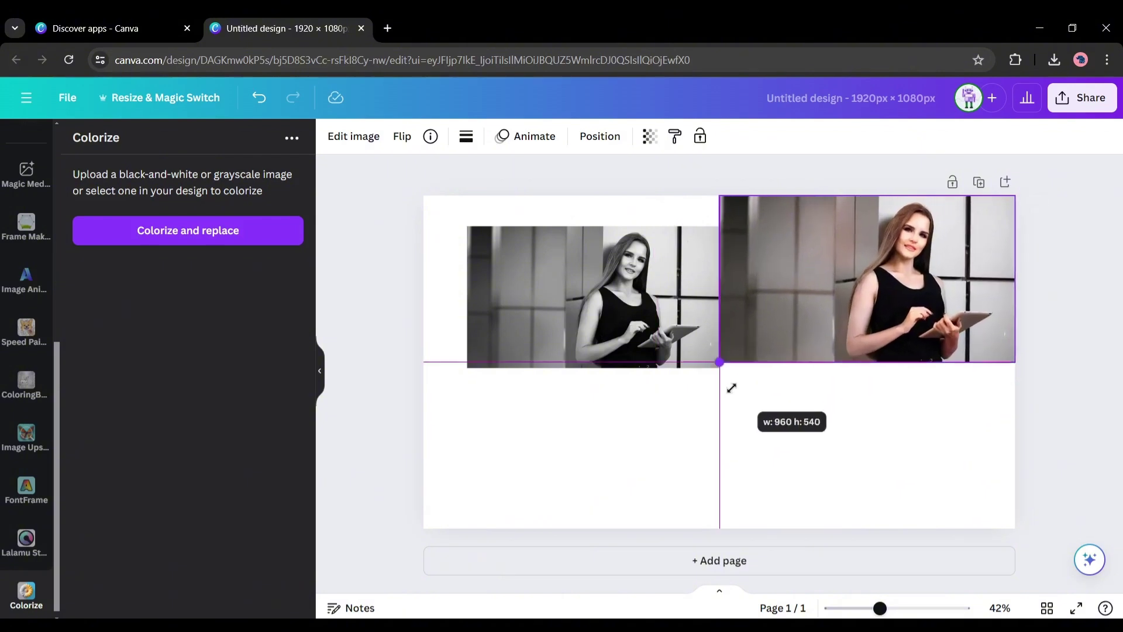
{"action": "left_click_drag", "start_coordinate": [805, 337], "coordinate": [809, 496]}
{"action": "left_click", "coordinate": [565, 305]}
{"action": "left_click_drag", "start_coordinate": [467, 226], "coordinate": [412, 195]}
{"action": "left_click_drag", "start_coordinate": [717, 363], "coordinate": [778, 402]}
{"action": "left_click_drag", "start_coordinate": [909, 439], "coordinate": [926, 362]}
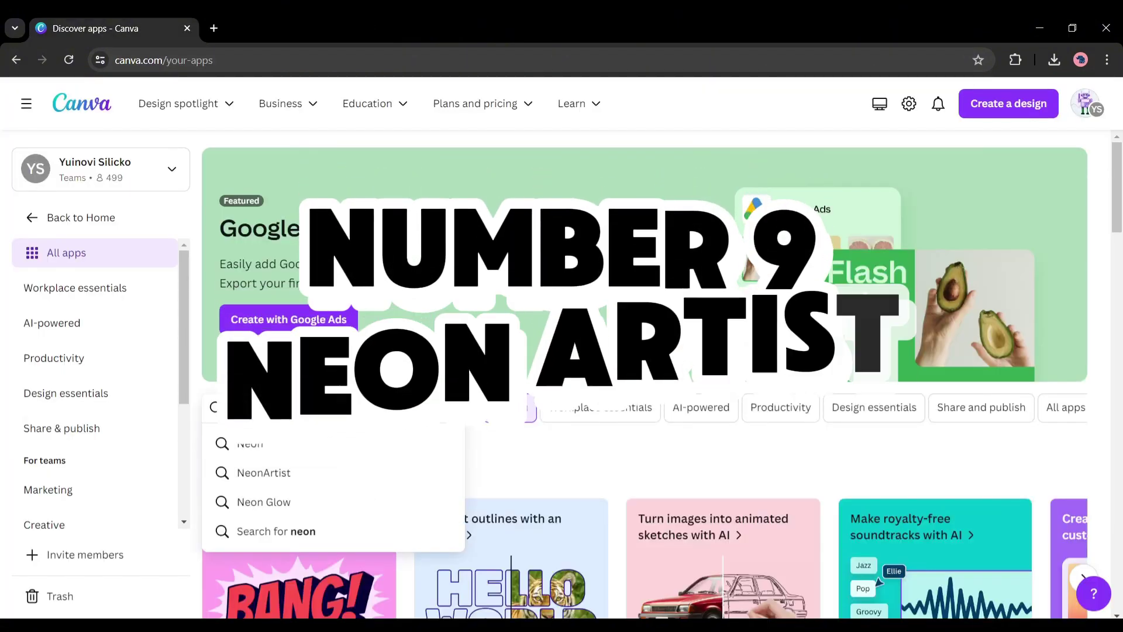
Step: Search the app directory for "NeonArtist" and open the app's details
{"action": "left_click", "coordinate": [263, 471]}
{"action": "left_click", "coordinate": [300, 459]}
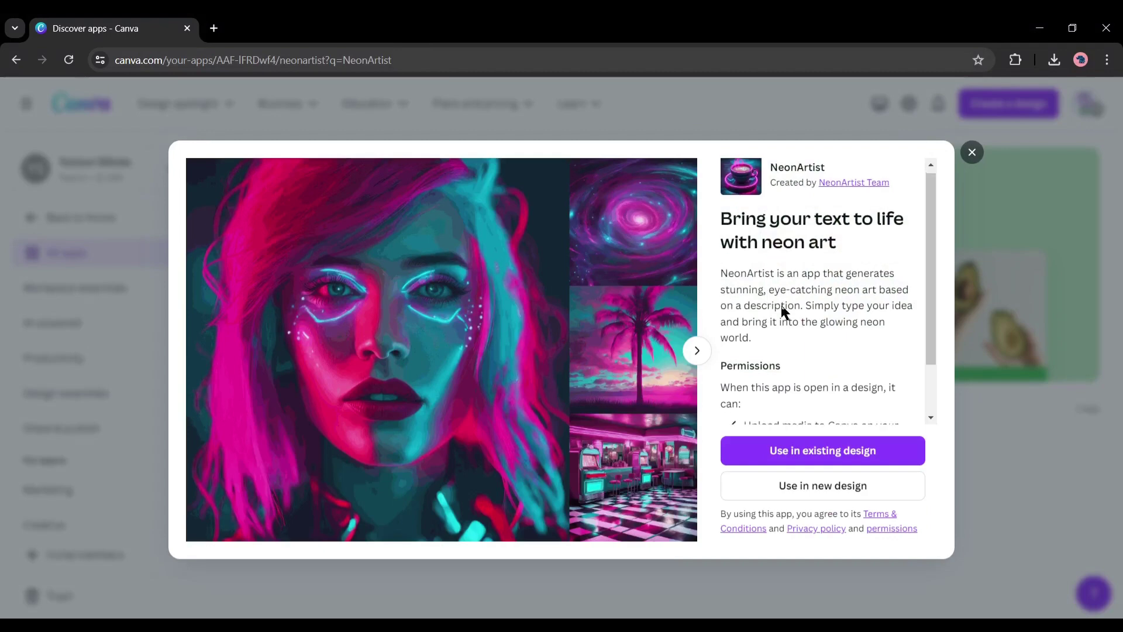
Step: Look over the NeonArtist description and sample images, and open the app in a new custom design of 1920 × 1080 px
{"action": "scroll", "coordinate": [780, 301], "scroll_direction": "down", "scroll_amount": 2}
{"action": "left_click", "coordinate": [697, 351]}
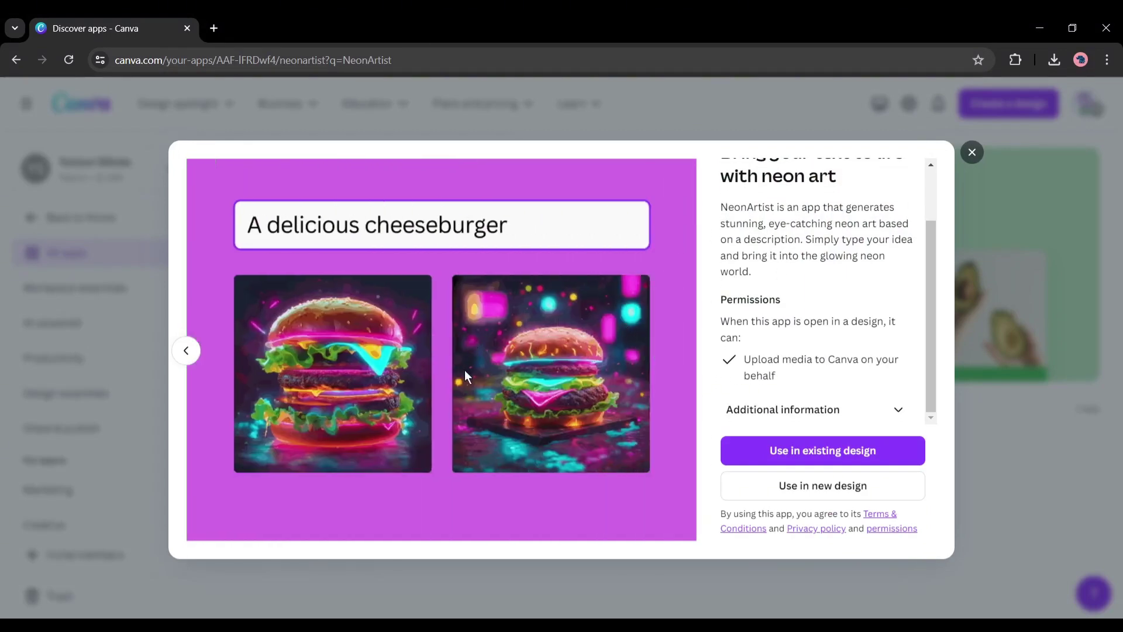
{"action": "left_click", "coordinate": [835, 490]}
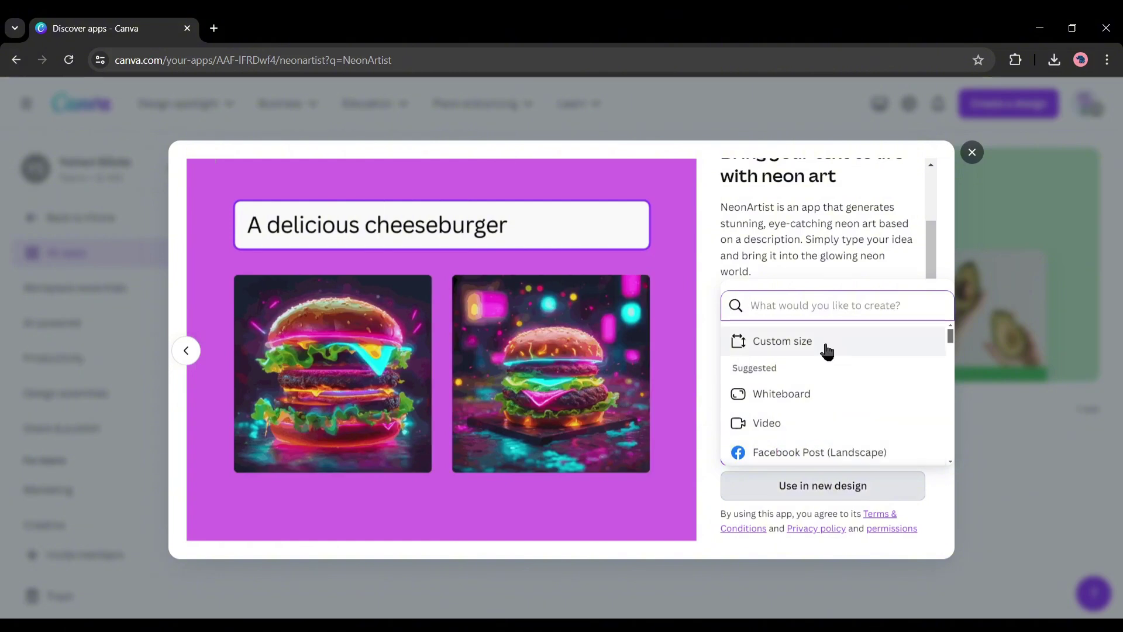
{"action": "left_click", "coordinate": [735, 341]}
{"action": "left_click", "coordinate": [810, 419]}
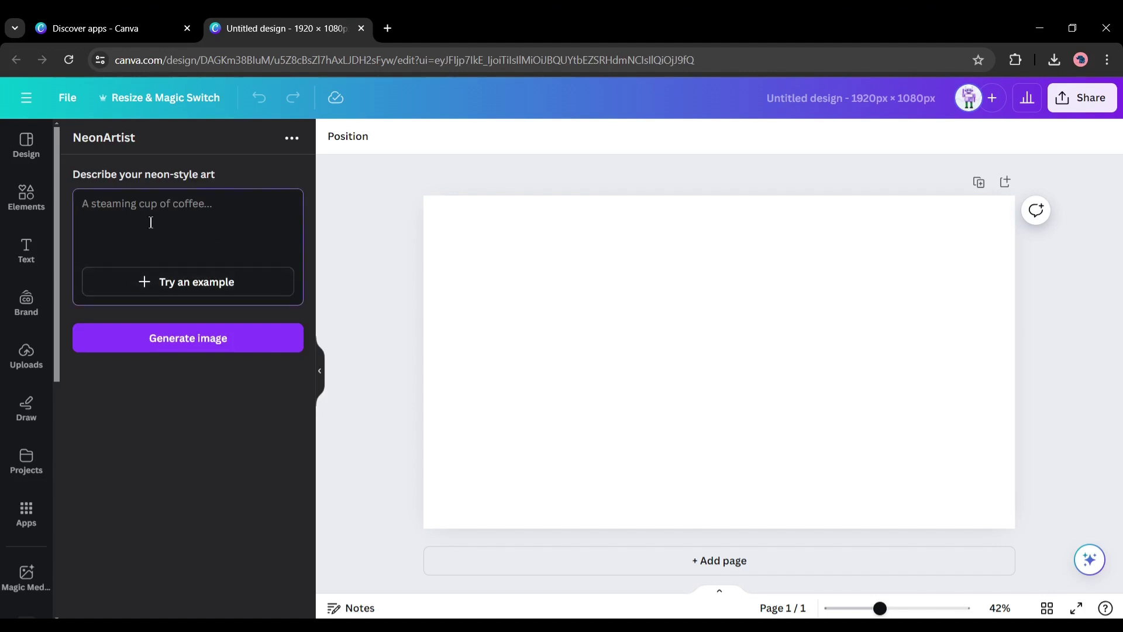
Step: Cycle through the example descriptions to "A steaming cup of coffee" and generate the neon-style image
{"action": "left_click", "coordinate": [208, 281]}
{"action": "left_click", "coordinate": [191, 282]}
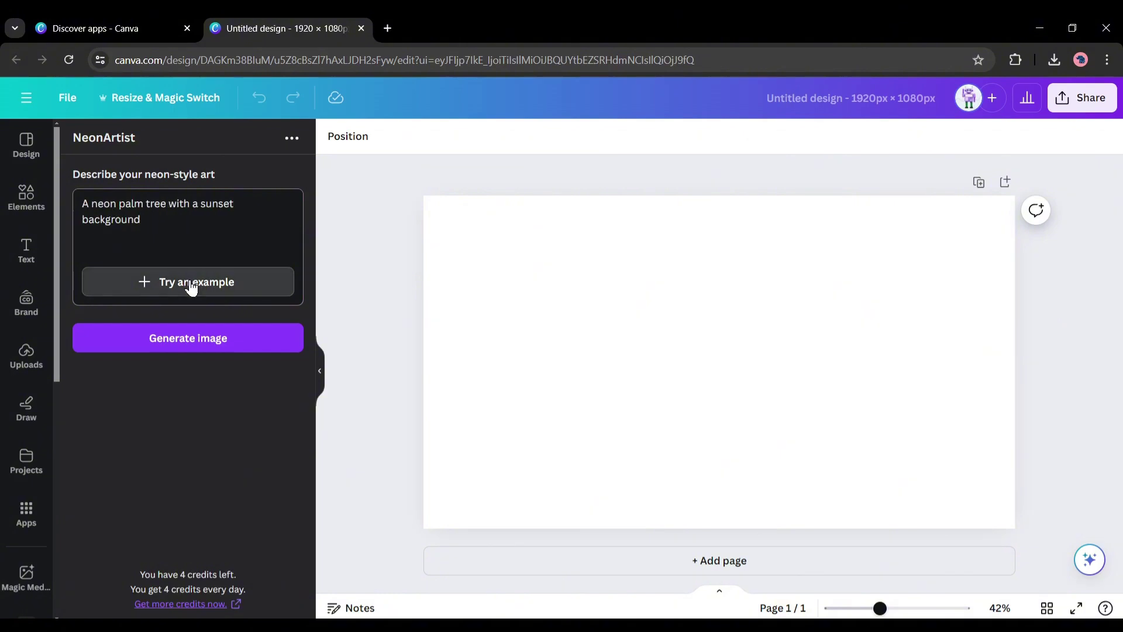
{"action": "left_click", "coordinate": [191, 282]}
{"action": "left_click", "coordinate": [191, 282]}
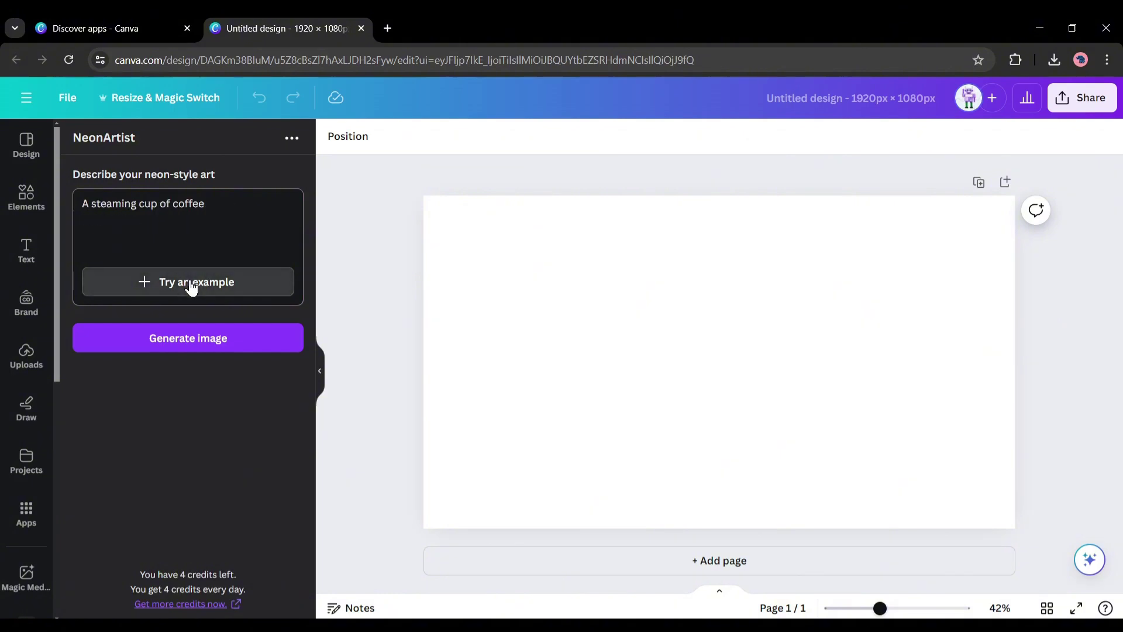
{"action": "left_click_drag", "start_coordinate": [82, 205], "coordinate": [232, 203]}
{"action": "left_click", "coordinate": [236, 203]}
{"action": "left_click", "coordinate": [188, 338]}
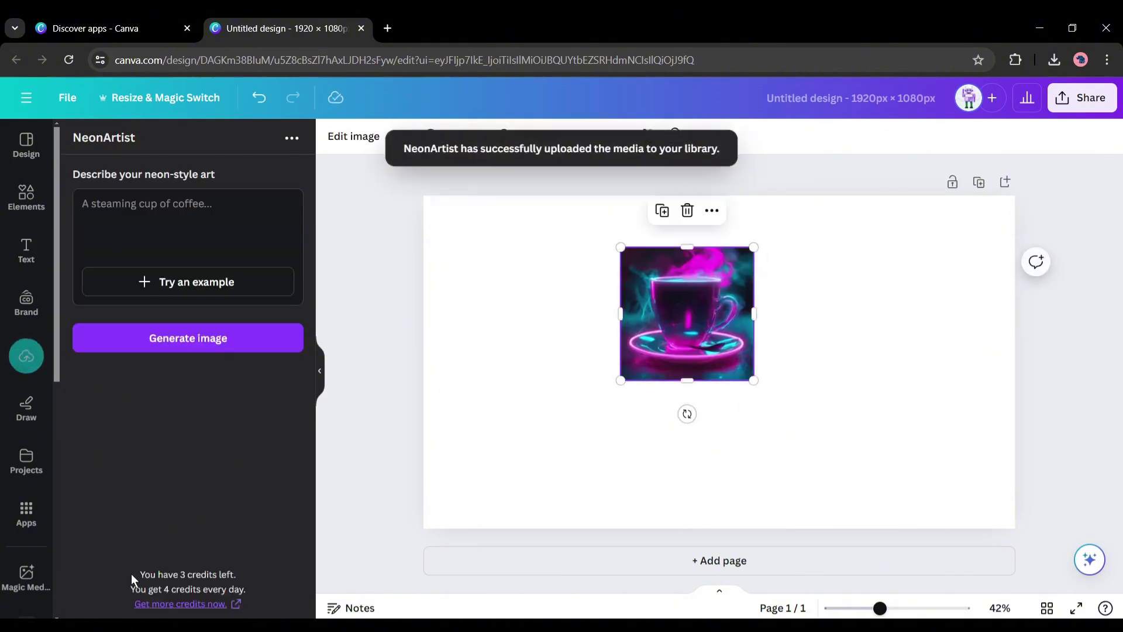
Step: Enlarge the neon coffee cup image to the full page height near the page centre, and close the design
{"action": "left_click_drag", "start_coordinate": [700, 330], "coordinate": [886, 555]}
{"action": "left_click_drag", "start_coordinate": [813, 419], "coordinate": [773, 412]}
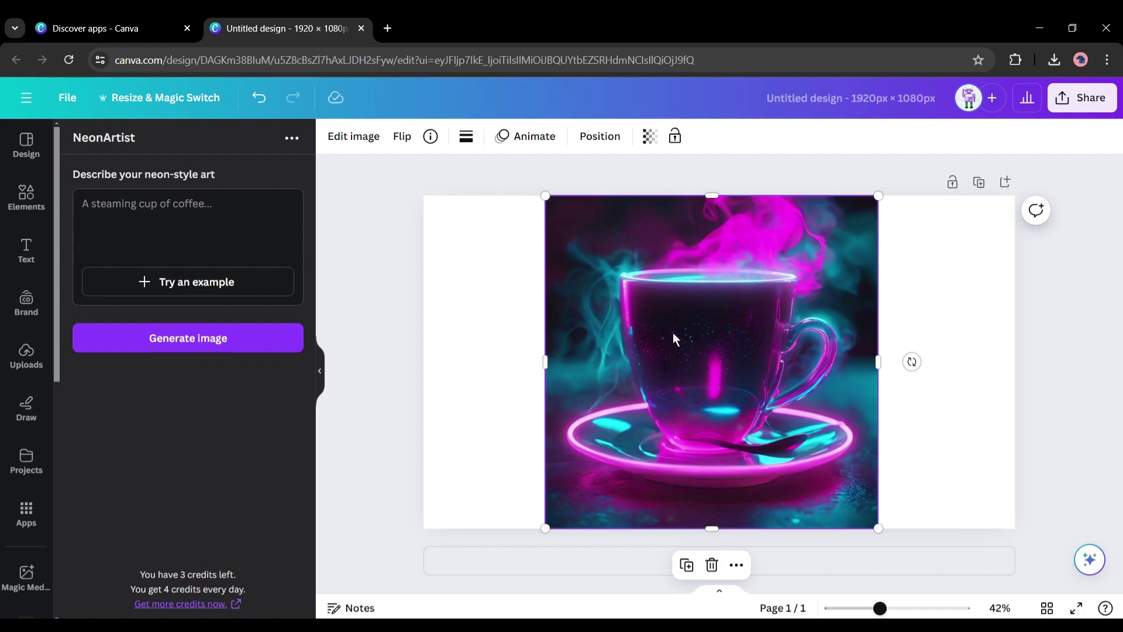
{"action": "mouse_move", "coordinate": [695, 335]}
{"action": "left_mouse_down"}
{"action": "mouse_move", "coordinate": [708, 335]}
{"action": "mouse_move", "coordinate": [654, 332]}
{"action": "mouse_move", "coordinate": [710, 336]}
{"action": "left_mouse_up"}
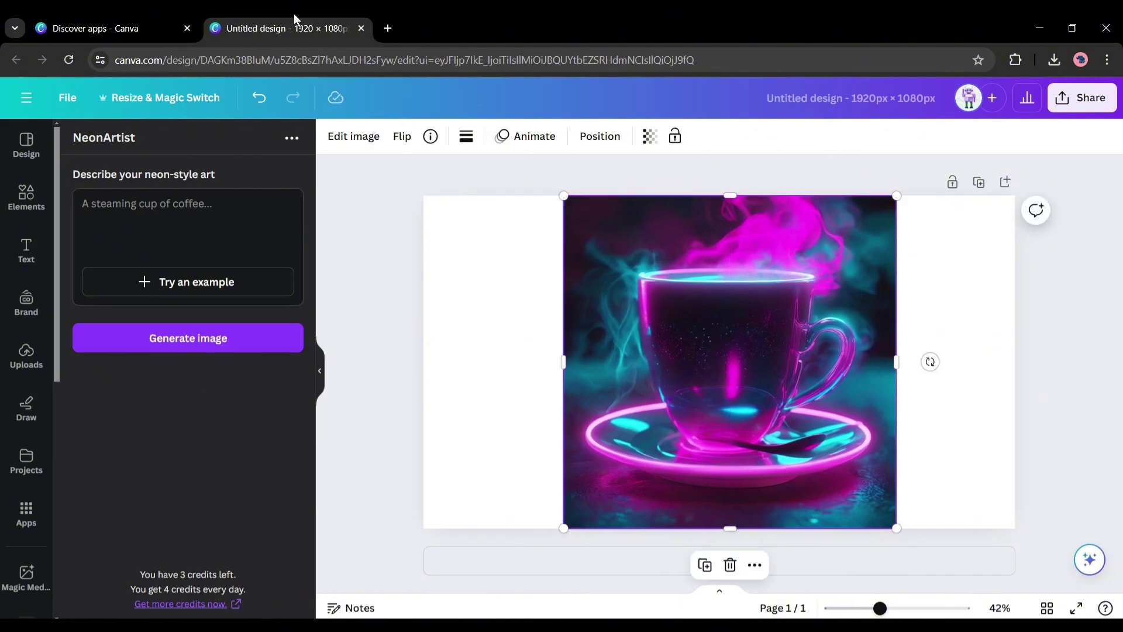
{"action": "left_click", "coordinate": [360, 32]}
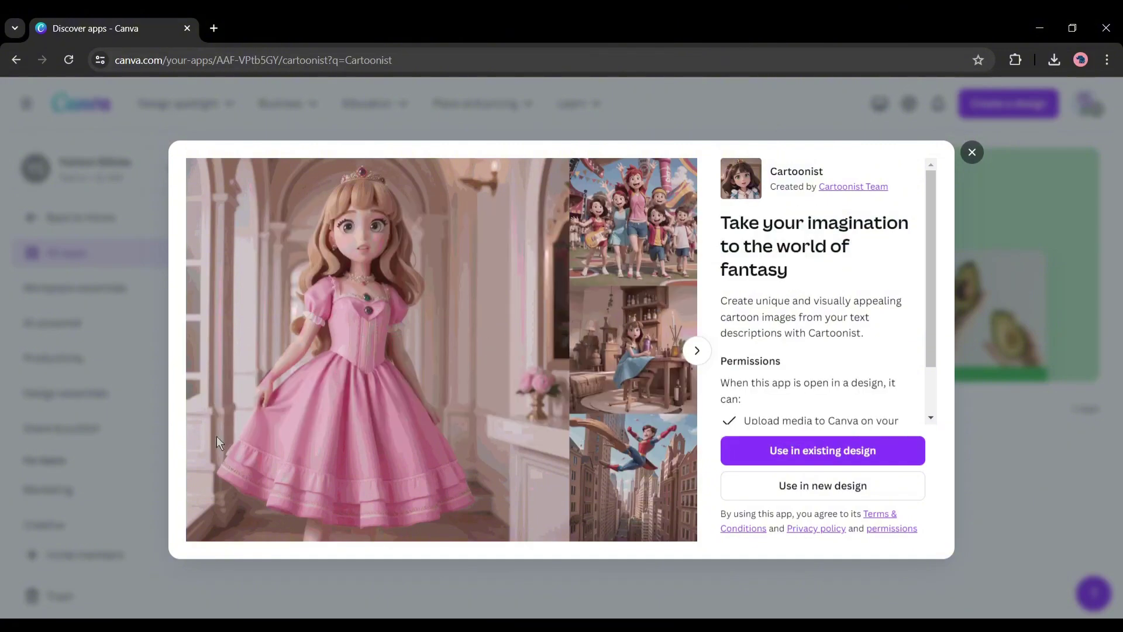
Step: View the Cartoonist sample images and open the app in a new custom design of 1920 × 1080 px
{"action": "left_click", "coordinate": [696, 351]}
{"action": "left_click", "coordinate": [822, 486]}
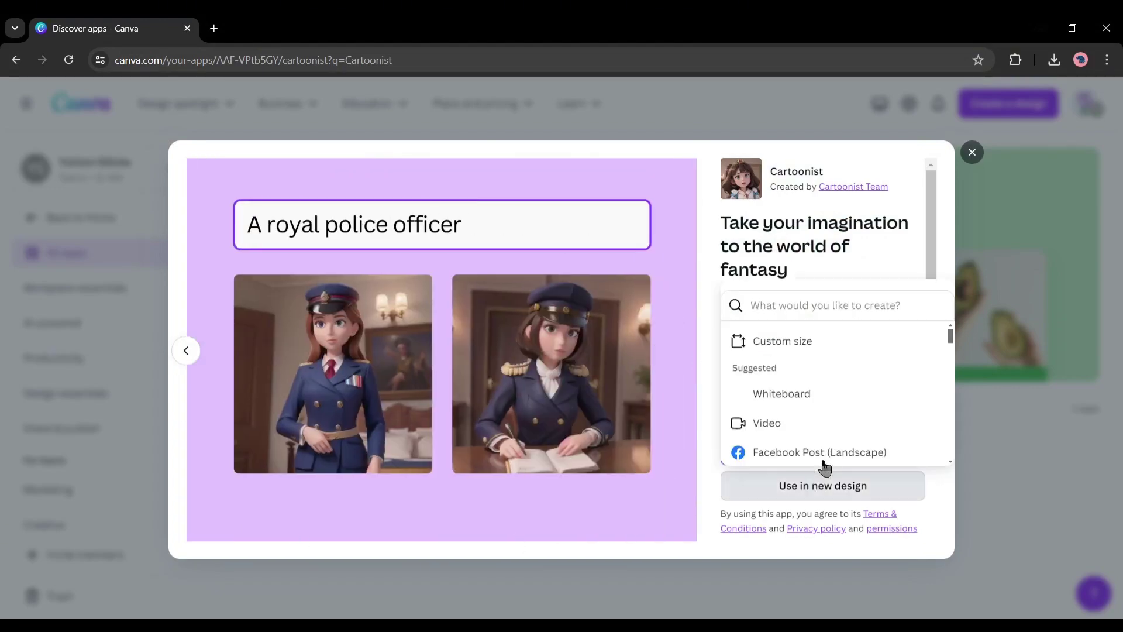
{"action": "left_click", "coordinate": [834, 341]}
{"action": "left_click", "coordinate": [872, 405]}
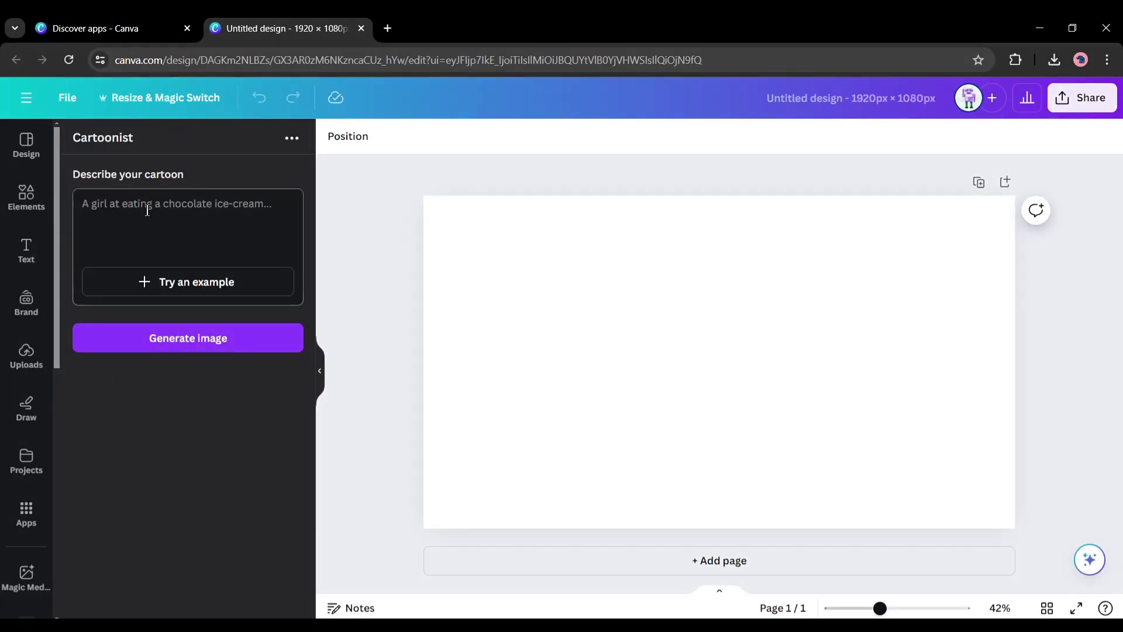
Step: Set the cartoon description to the example "A princess wearing a pink dress" and generate the image
{"action": "type", "text": "A"}
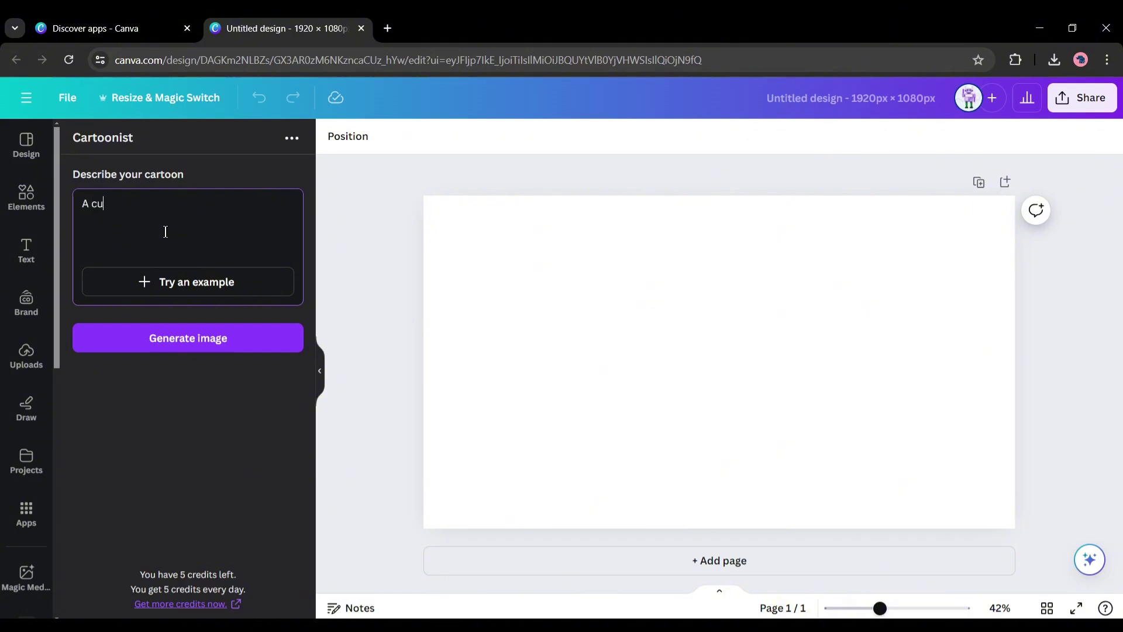
{"action": "key", "text": "BackSpace"}
{"action": "left_click", "coordinate": [222, 289]}
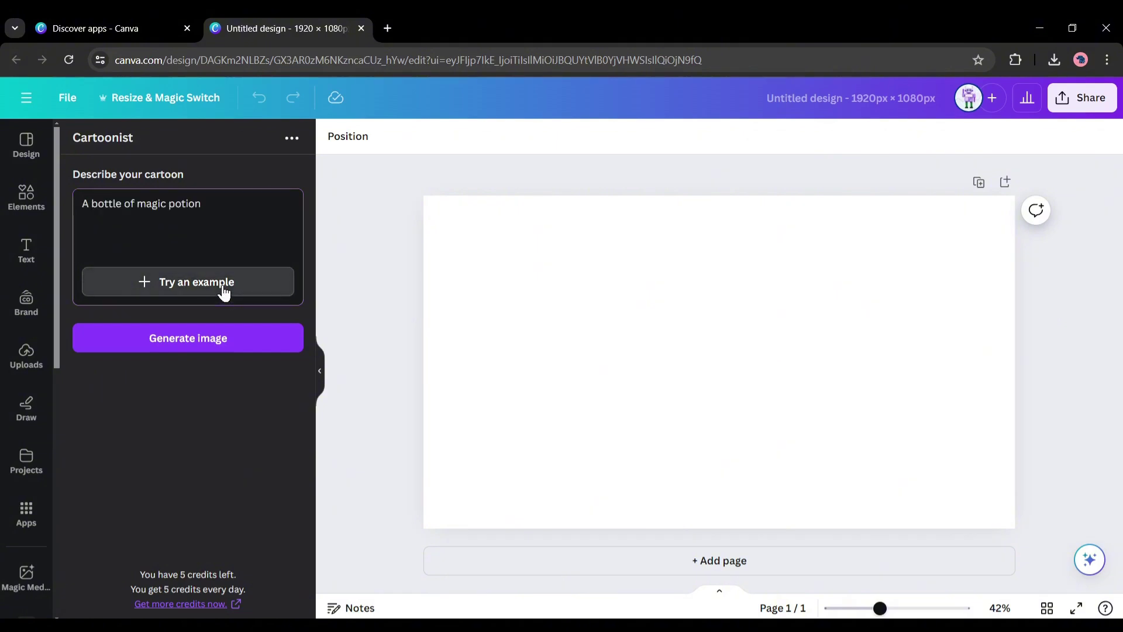
{"action": "left_click", "coordinate": [223, 291]}
{"action": "triple_click", "coordinate": [268, 200]}
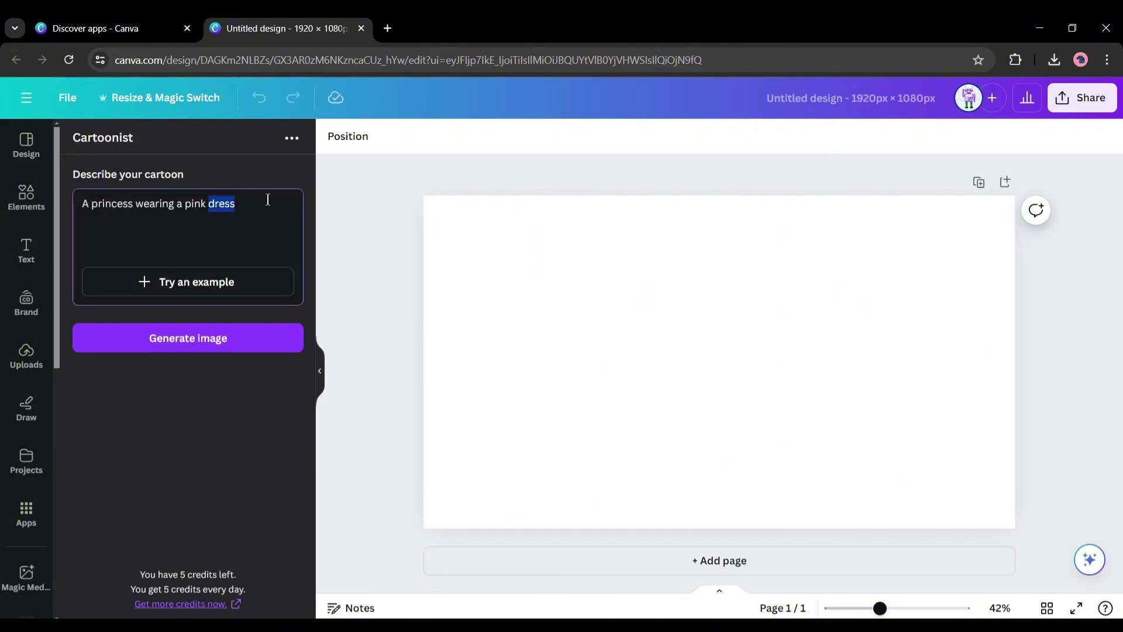
{"action": "right_click", "coordinate": [268, 200]}
{"action": "left_click", "coordinate": [304, 268]}
{"action": "left_click", "coordinate": [230, 205]}
{"action": "key", "text": "ctrl+a"}
{"action": "left_click", "coordinate": [230, 331]}
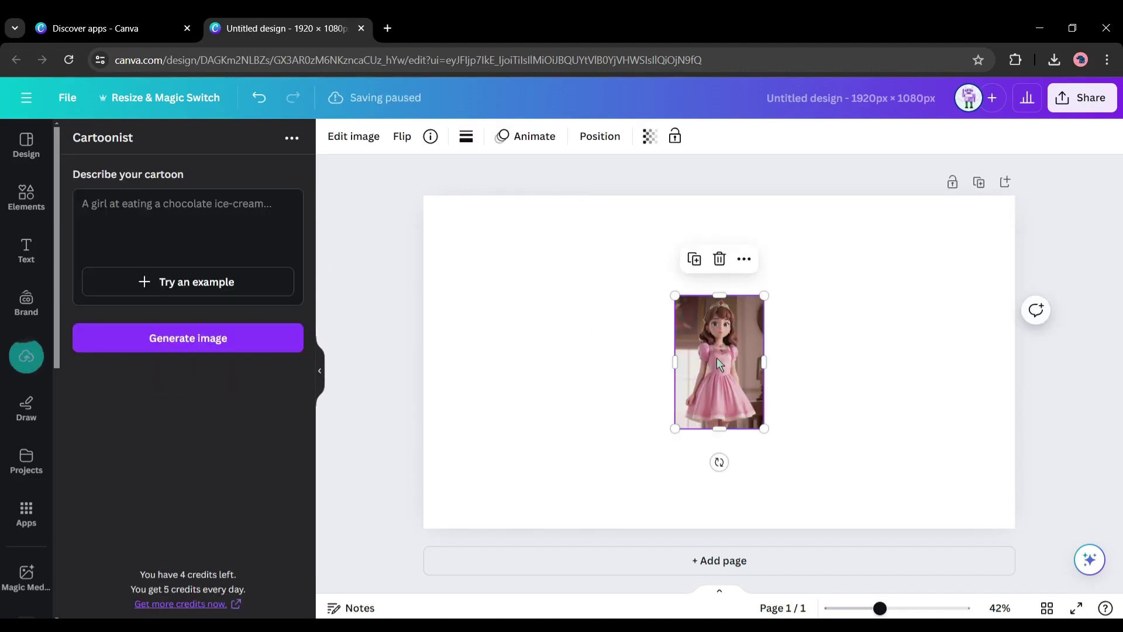
Step: Enlarge the princess image to the full page height and position it near the page centre
{"action": "left_click_drag", "start_coordinate": [717, 357], "coordinate": [683, 257]}
{"action": "left_click_drag", "start_coordinate": [730, 333], "coordinate": [886, 506]}
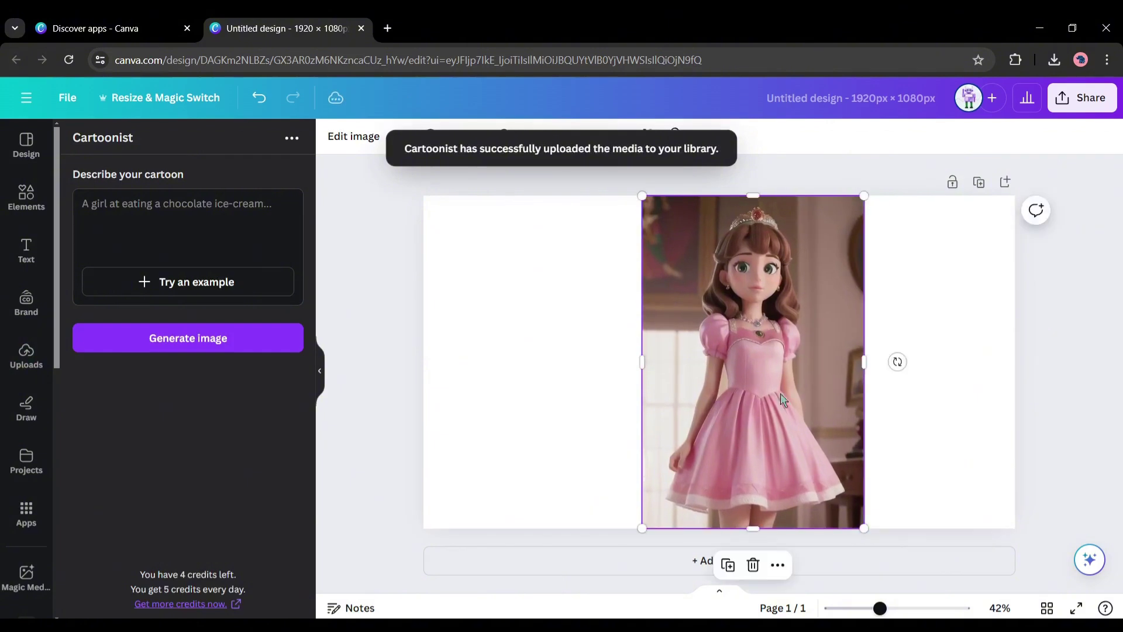
{"action": "left_click_drag", "start_coordinate": [766, 351], "coordinate": [744, 351]}
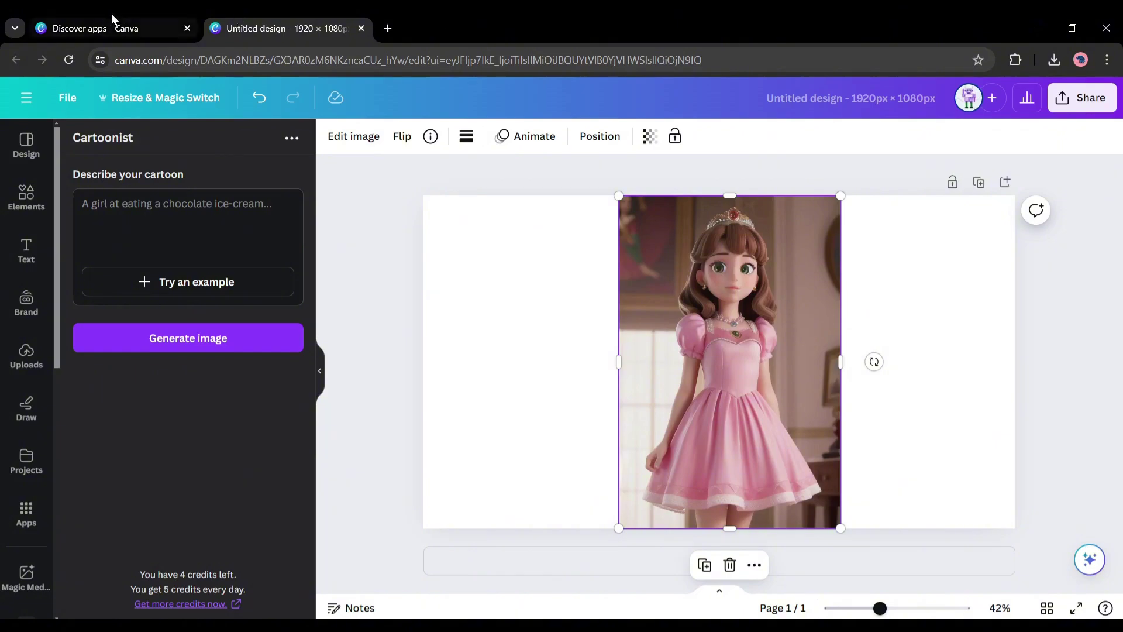
Step: Return to the app directory, close the Cartoonist details, and look through the full listing of app sections
{"action": "left_click", "coordinate": [91, 20]}
{"action": "left_click", "coordinate": [972, 153]}
{"action": "left_click", "coordinate": [446, 406]}
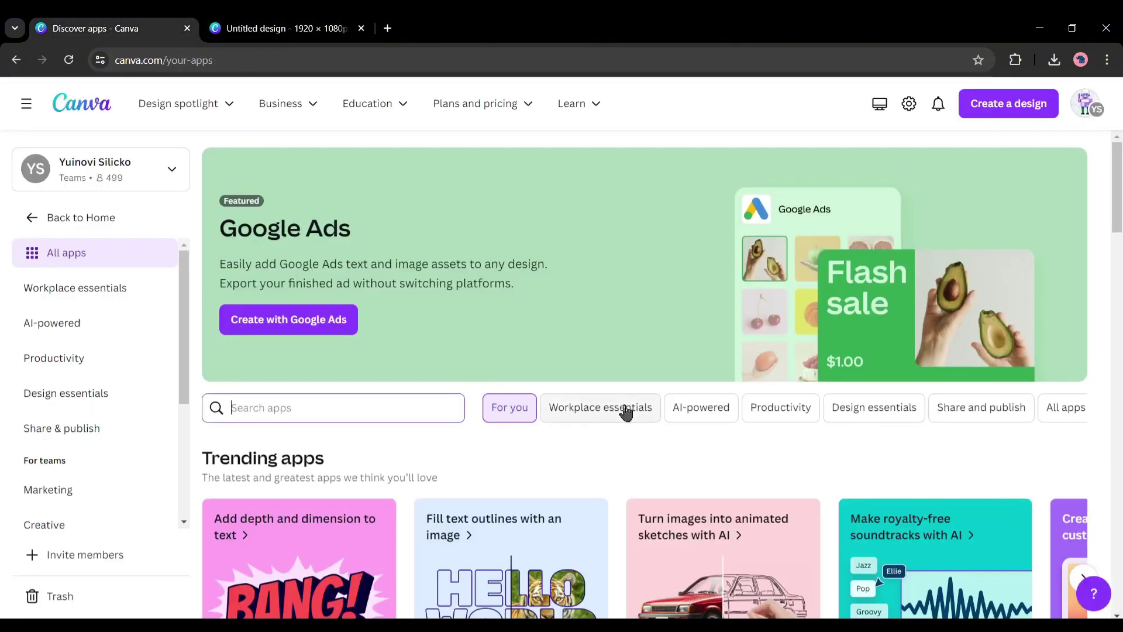
{"action": "scroll", "coordinate": [620, 421], "scroll_direction": "down", "scroll_amount": 10}
{"action": "scroll", "coordinate": [619, 421], "scroll_direction": "down", "scroll_amount": 15}
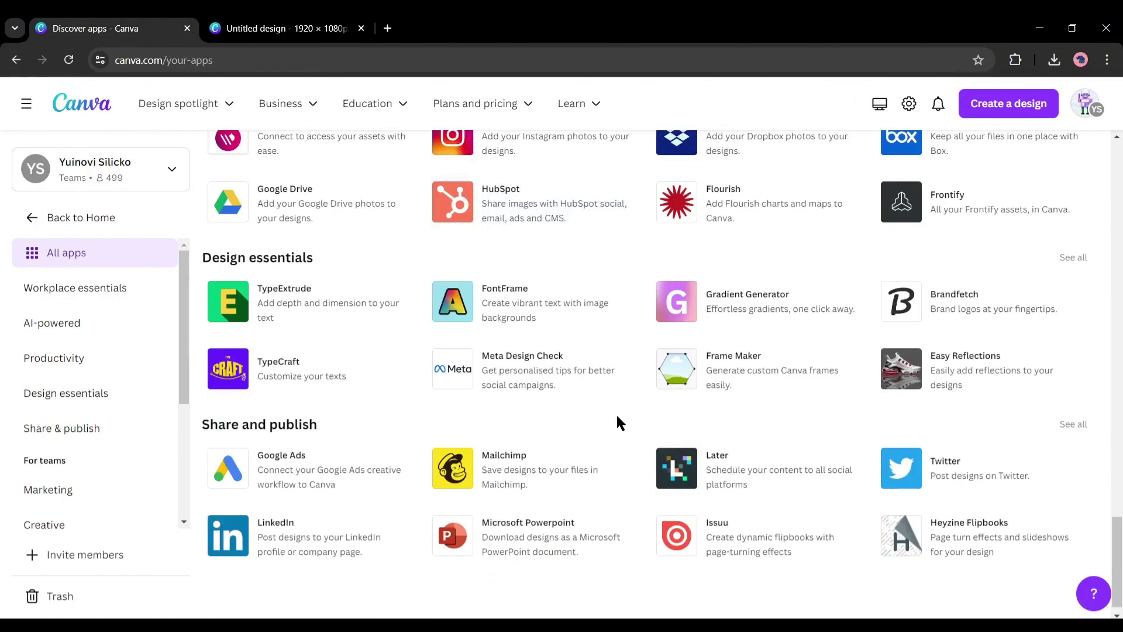
{"action": "scroll", "coordinate": [618, 421], "scroll_direction": "up", "scroll_amount": 8}
{"action": "scroll", "coordinate": [617, 421], "scroll_direction": "up", "scroll_amount": 10}
Step: Look through the AI-powered app category and return to the listing of all apps
{"action": "left_click", "coordinate": [696, 403]}
{"action": "scroll", "coordinate": [630, 413], "scroll_direction": "down", "scroll_amount": 10}
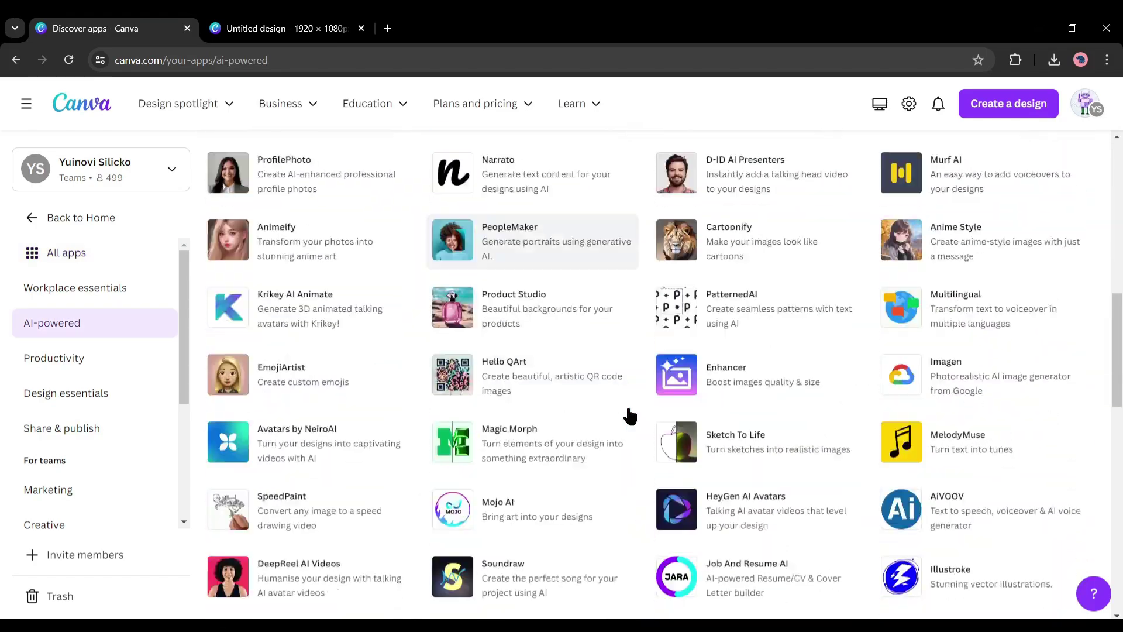
{"action": "scroll", "coordinate": [629, 416], "scroll_direction": "down", "scroll_amount": 5}
{"action": "scroll", "coordinate": [644, 563], "scroll_direction": "up", "scroll_amount": 15}
{"action": "left_click", "coordinate": [118, 257]}
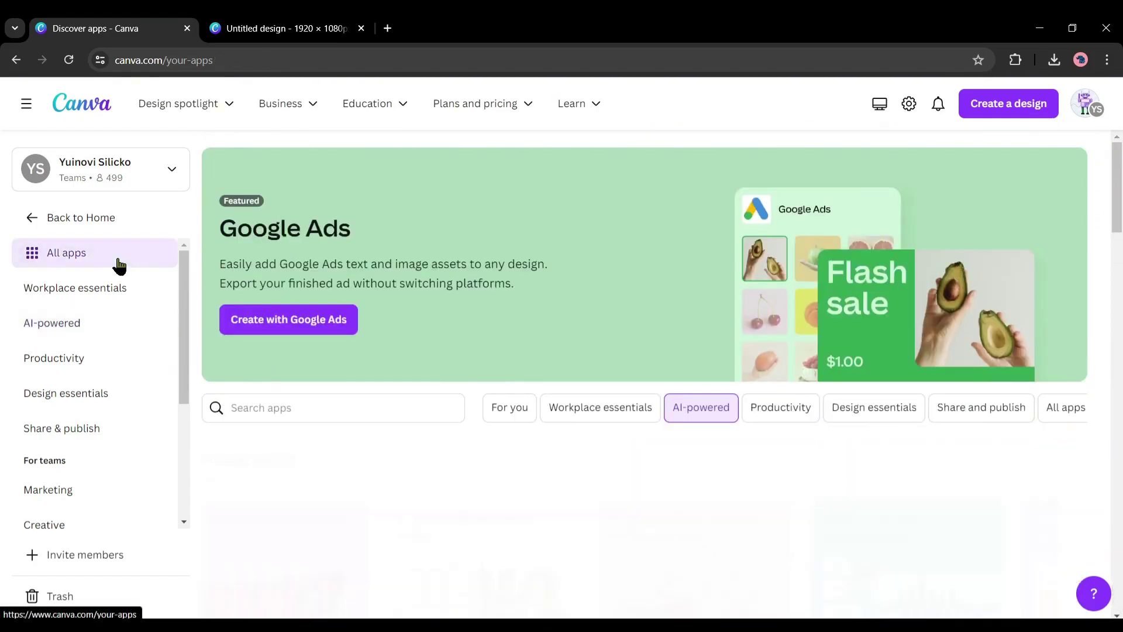
Step: Look through the Productivity, Design essentials, and Share and publish app categories, and go back to the home page
{"action": "left_click", "coordinate": [780, 407]}
{"action": "scroll", "coordinate": [880, 321], "scroll_direction": "down", "scroll_amount": 3}
{"action": "left_click", "coordinate": [874, 261]}
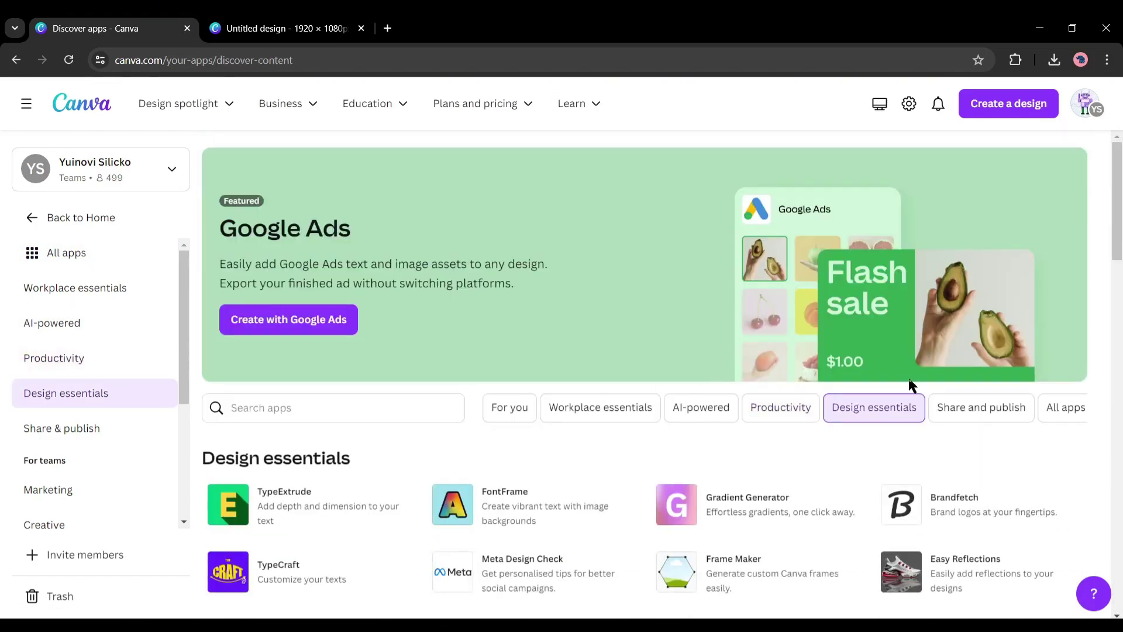
{"action": "left_click", "coordinate": [981, 261]}
{"action": "scroll", "coordinate": [981, 261], "scroll_direction": "up", "scroll_amount": 3}
{"action": "scroll", "coordinate": [702, 469], "scroll_direction": "down", "scroll_amount": 5}
{"action": "scroll", "coordinate": [609, 432], "scroll_direction": "up", "scroll_amount": 5}
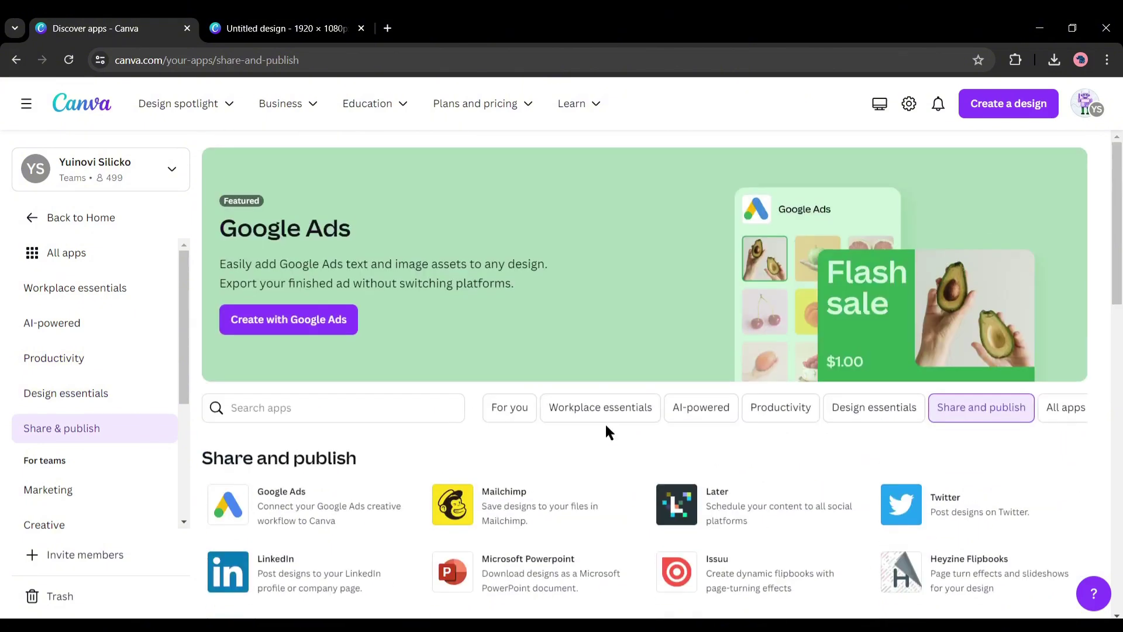
{"action": "left_click", "coordinate": [87, 111]}
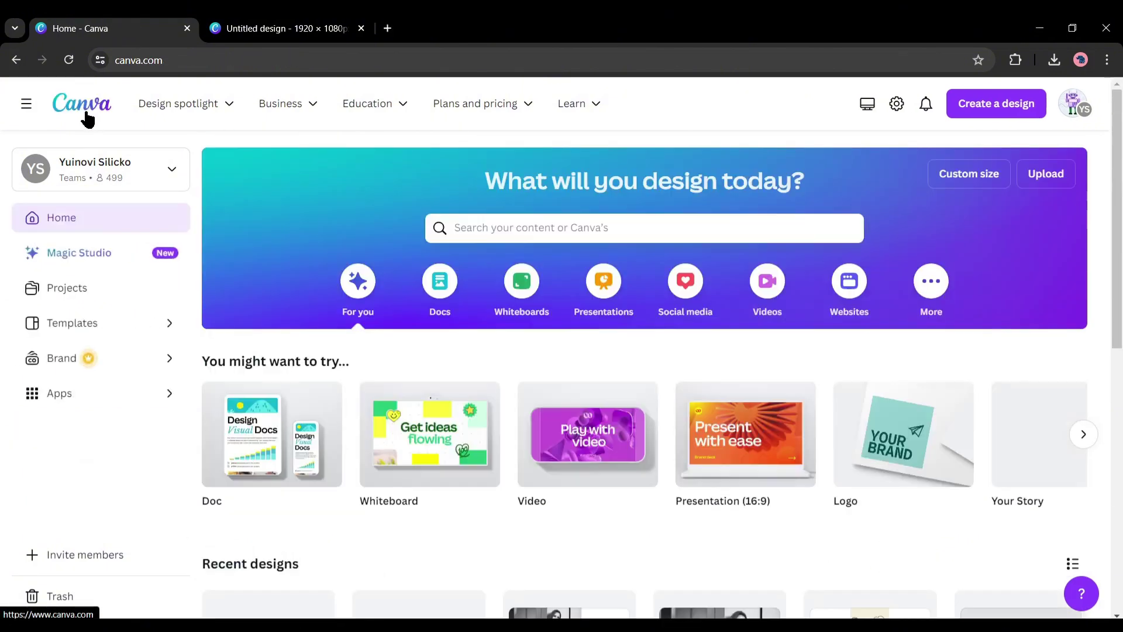